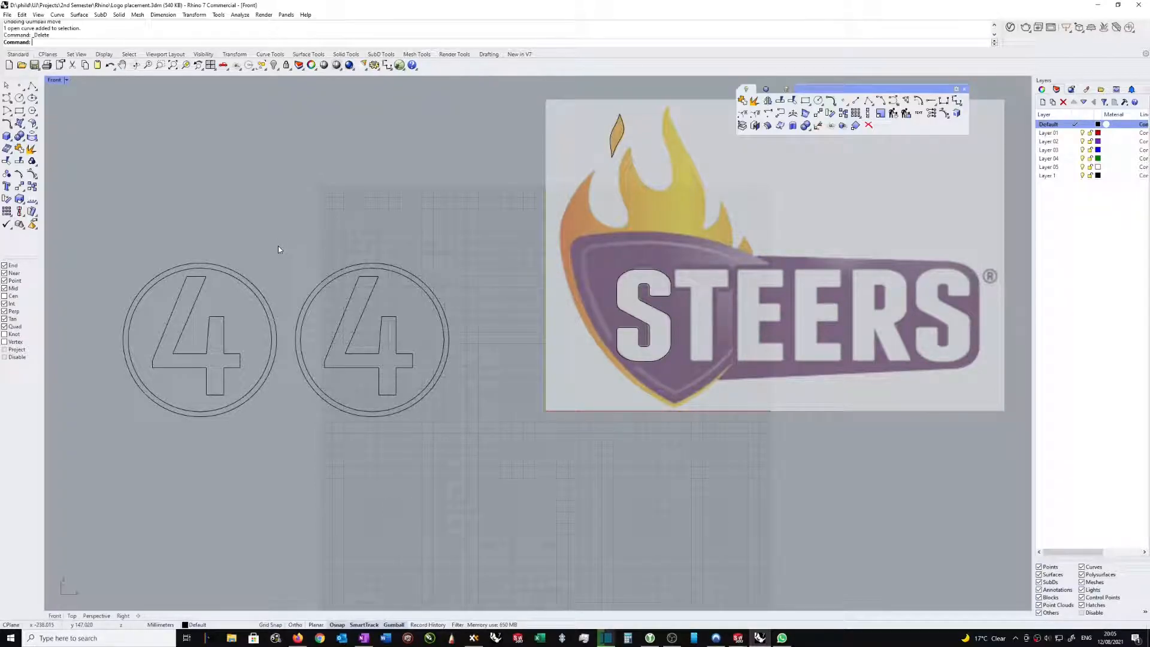
- Move the second circled 4 logo from its circle centre to the origin (0)
left_click_drag(278, 245, 495, 463)
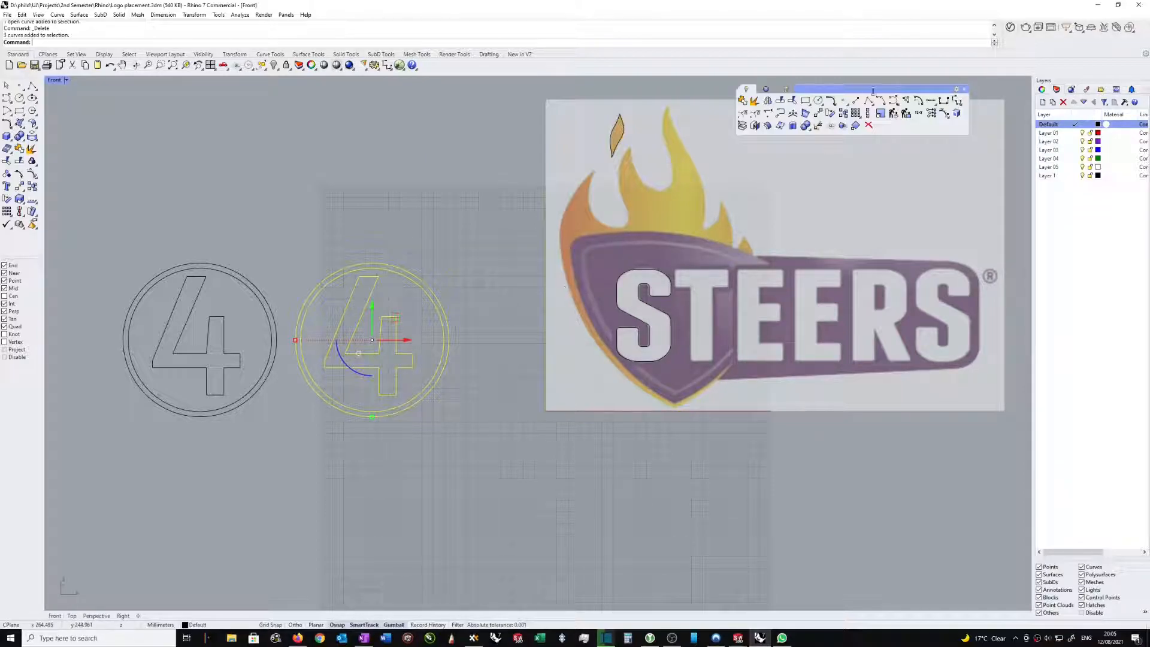
left_click(822, 118)
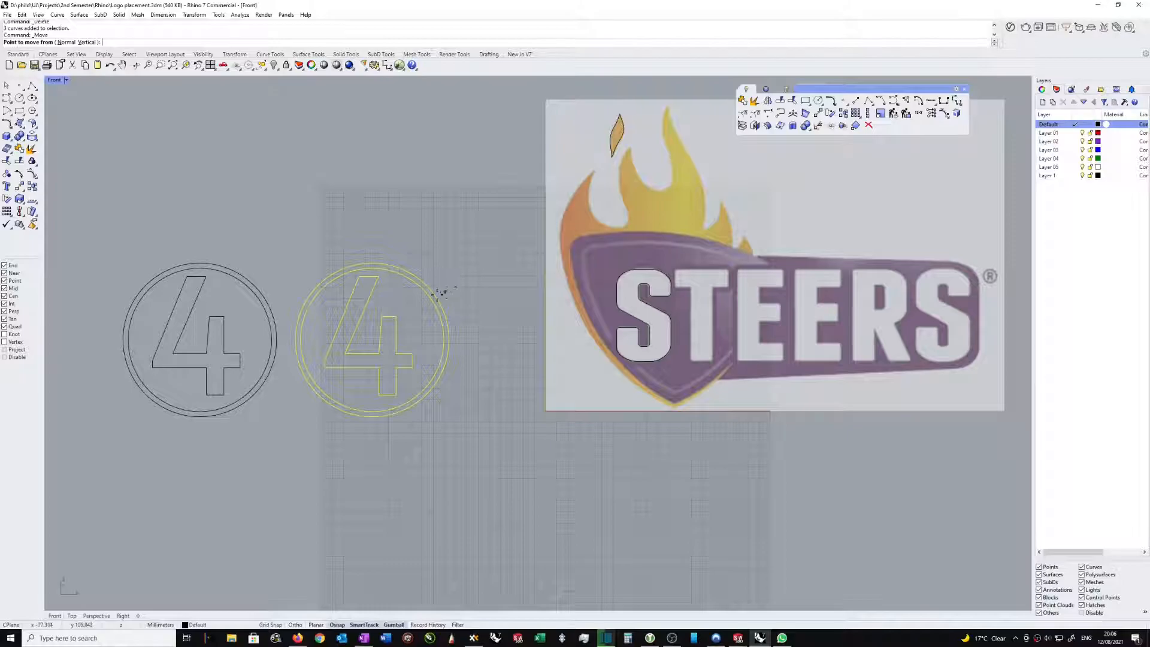
left_click(372, 340)
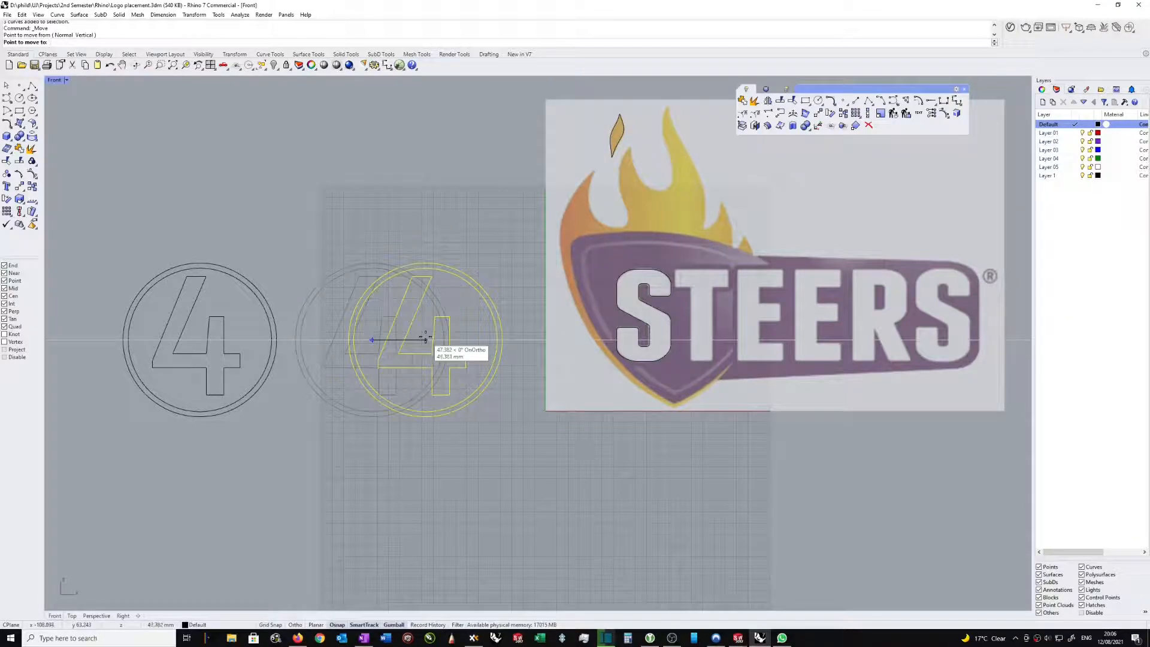
type("0")
key("Return")
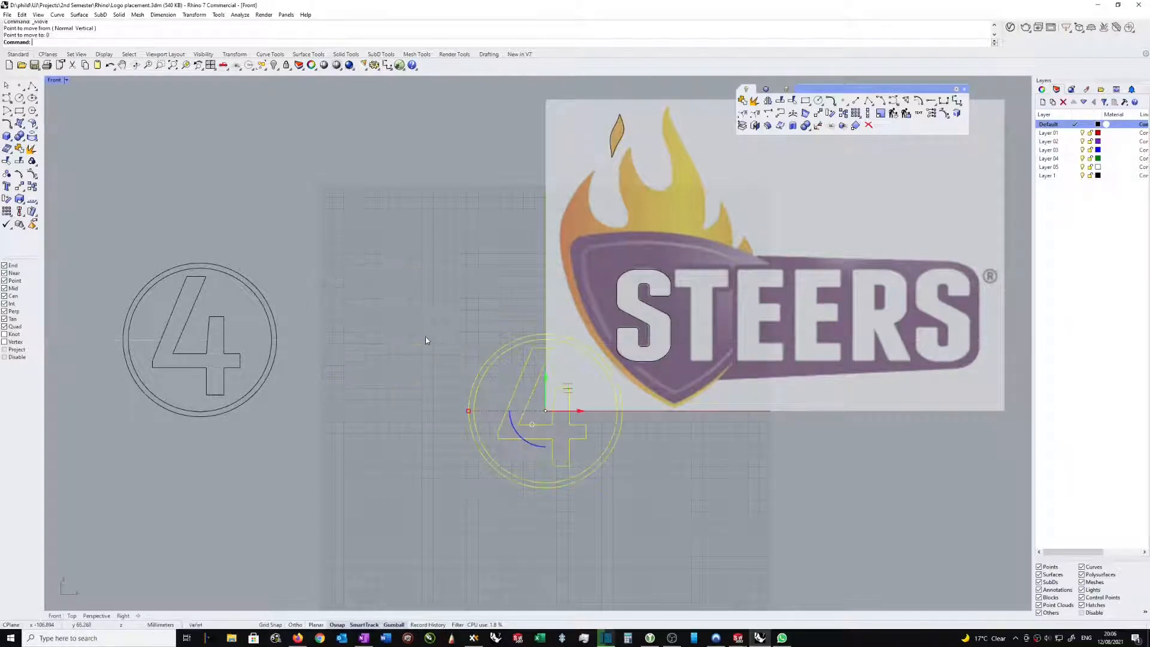
key("Escape")
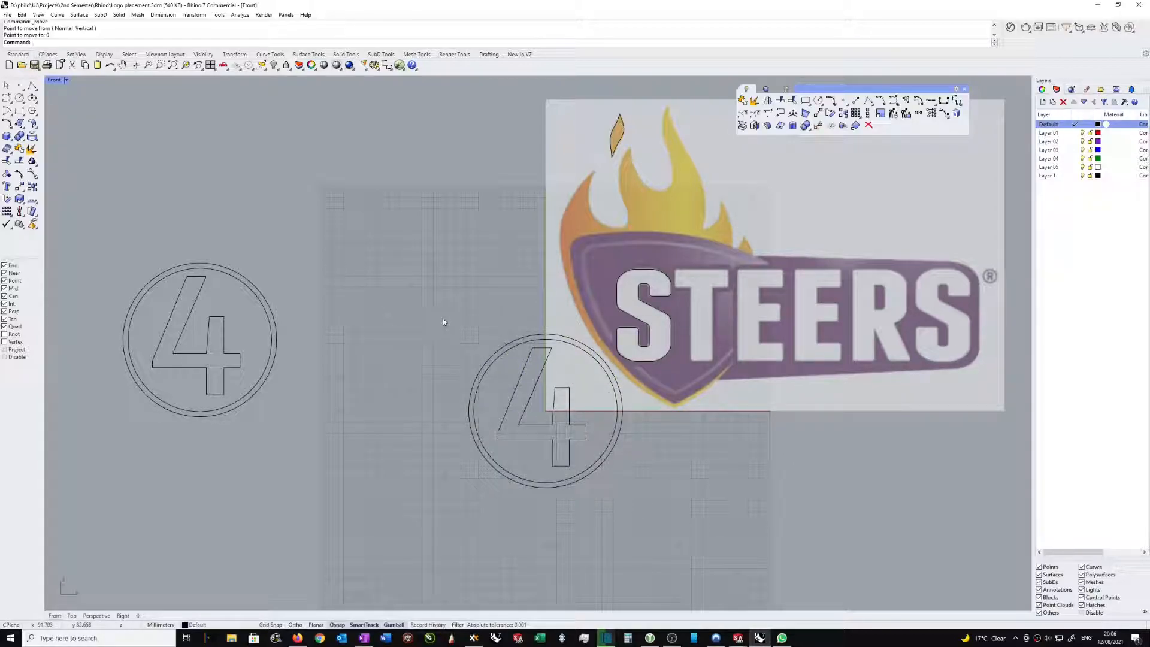
- Move the traced S and flame outlines upward, clear of the circled 4 logo
left_click_drag(563, 84, 683, 371)
left_click_drag(646, 207, 525, 255)
left_click(525, 255)
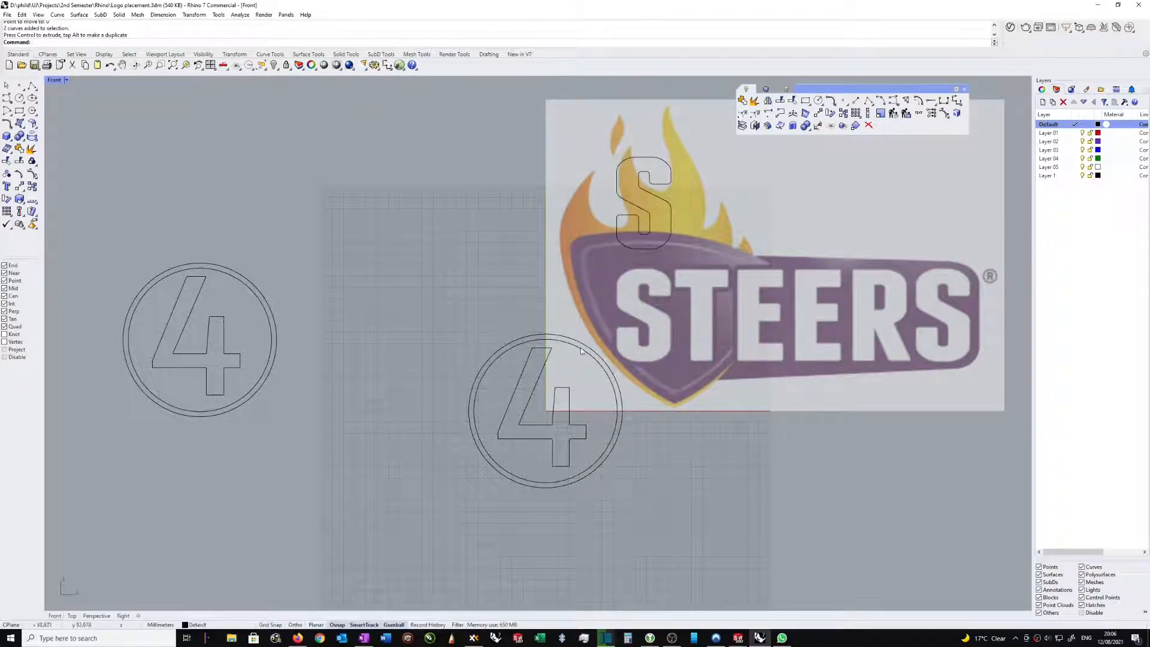
- Examine the logo at the origin by selecting its 4 outline and its two circles separately
left_click(547, 353)
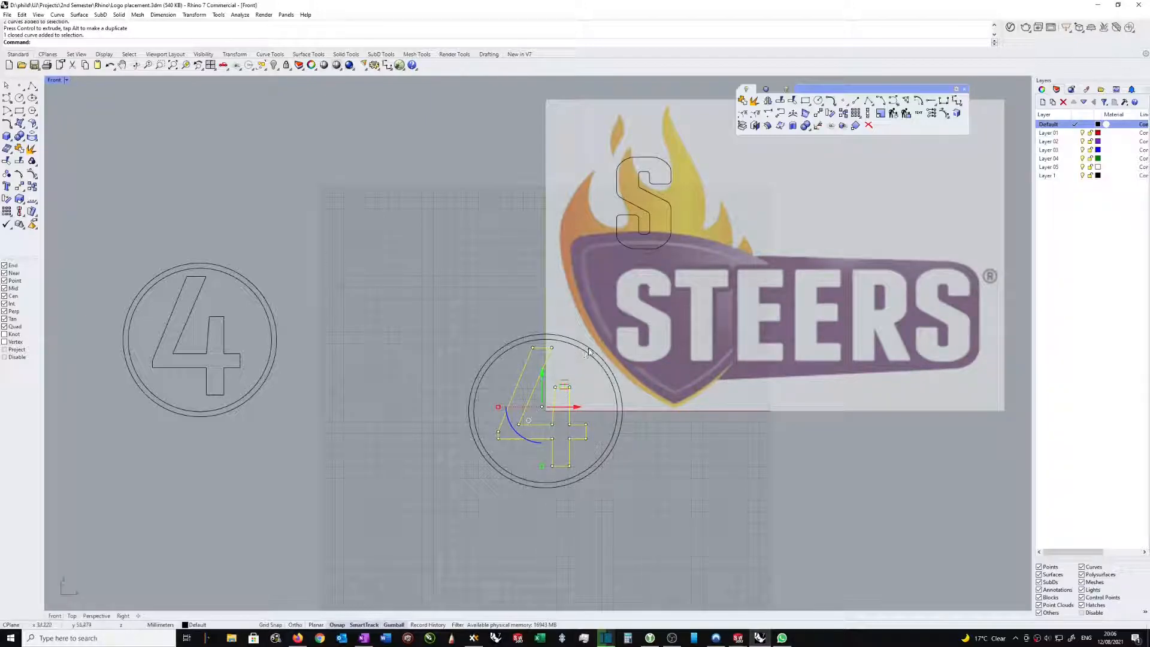
scroll(594, 353, "up", 2)
left_click_drag(578, 363, 561, 320)
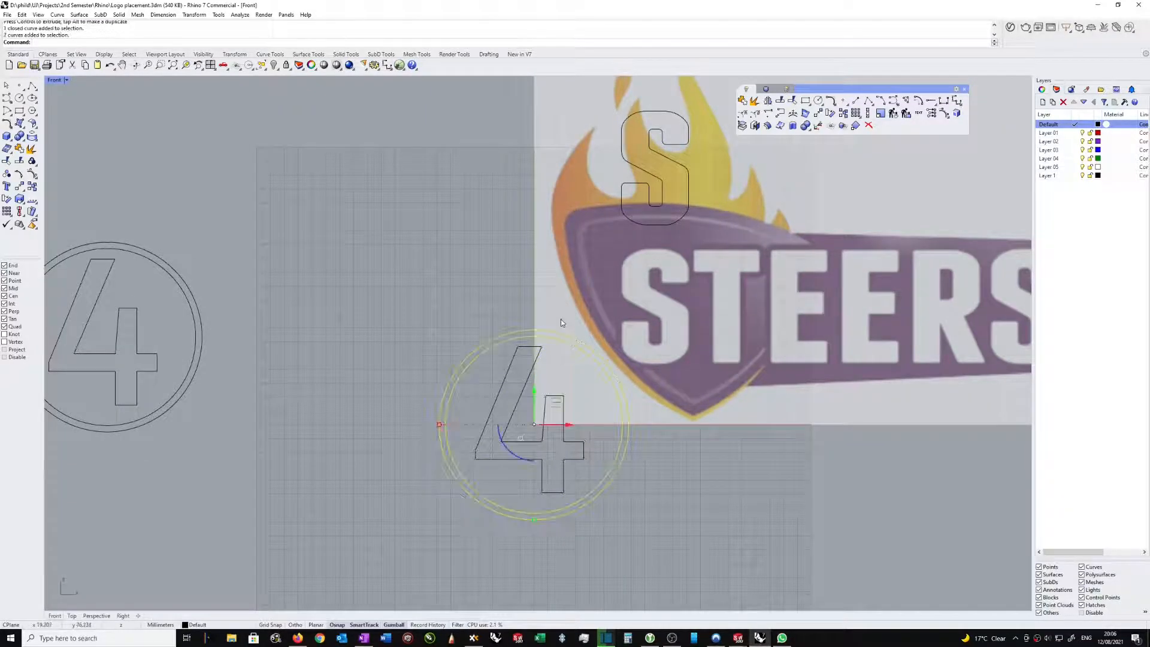
scroll(562, 350, "up", 1)
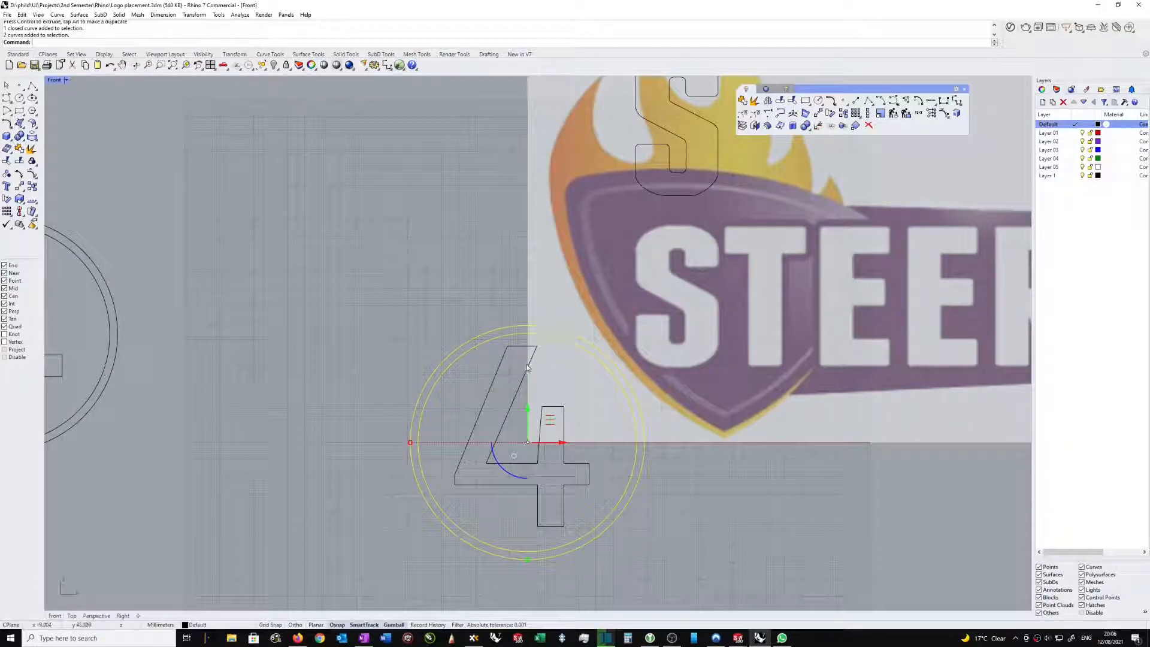
left_click(528, 371)
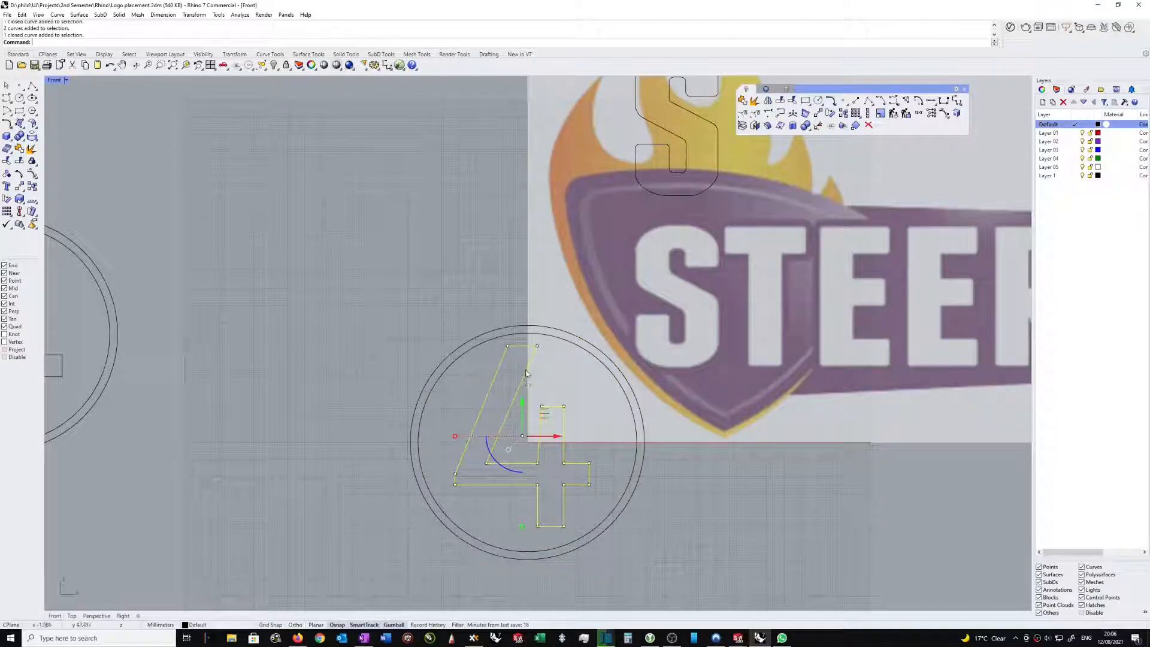
scroll(561, 329, "down", 1)
left_click(508, 317)
scroll(443, 301, "down", 1)
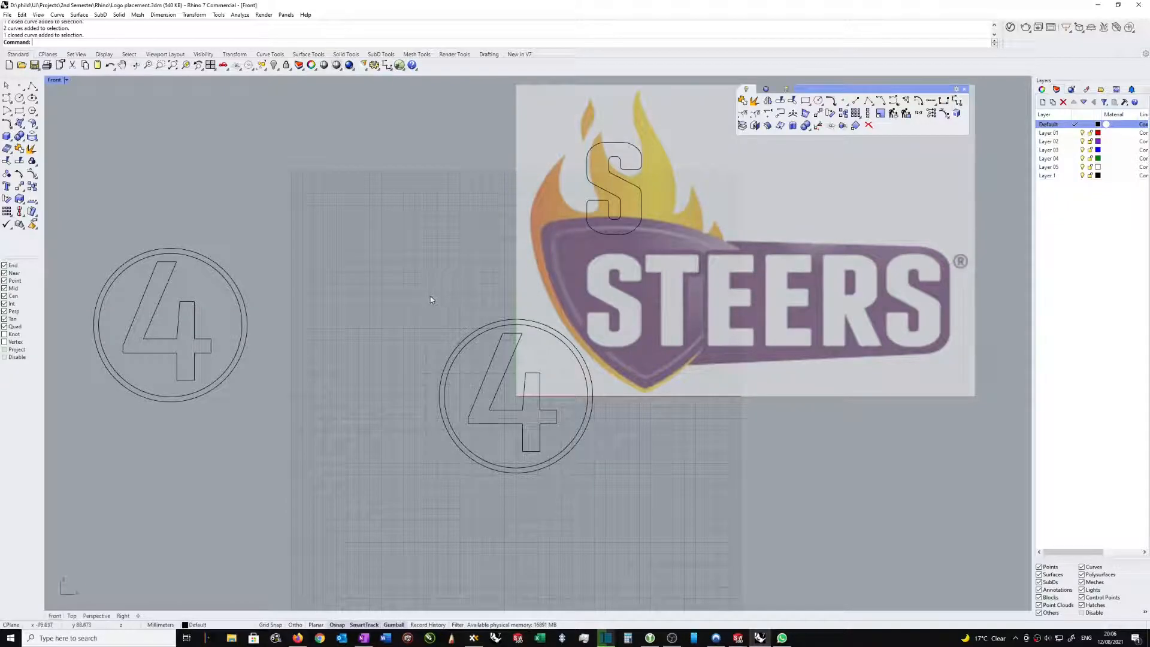
- Export the circled 4 logo at the origin as AutoCAD Drawing Exchange, replacing the existing file 4 bubble.dxf
left_click_drag(430, 296, 608, 476)
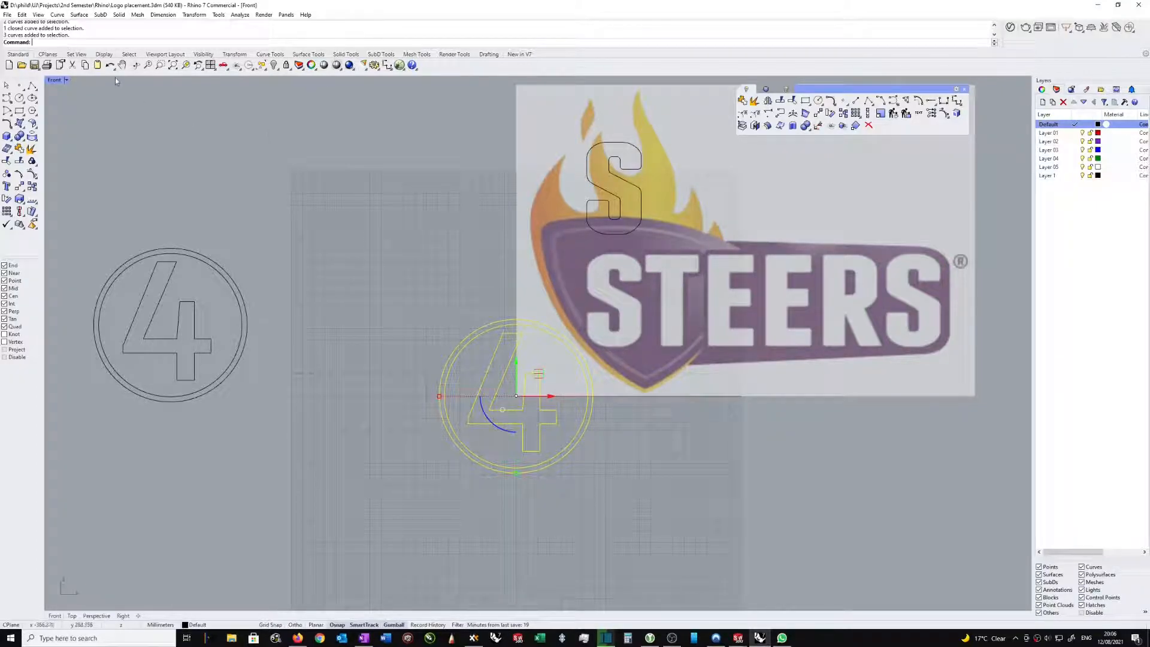
key("ctrl+e")
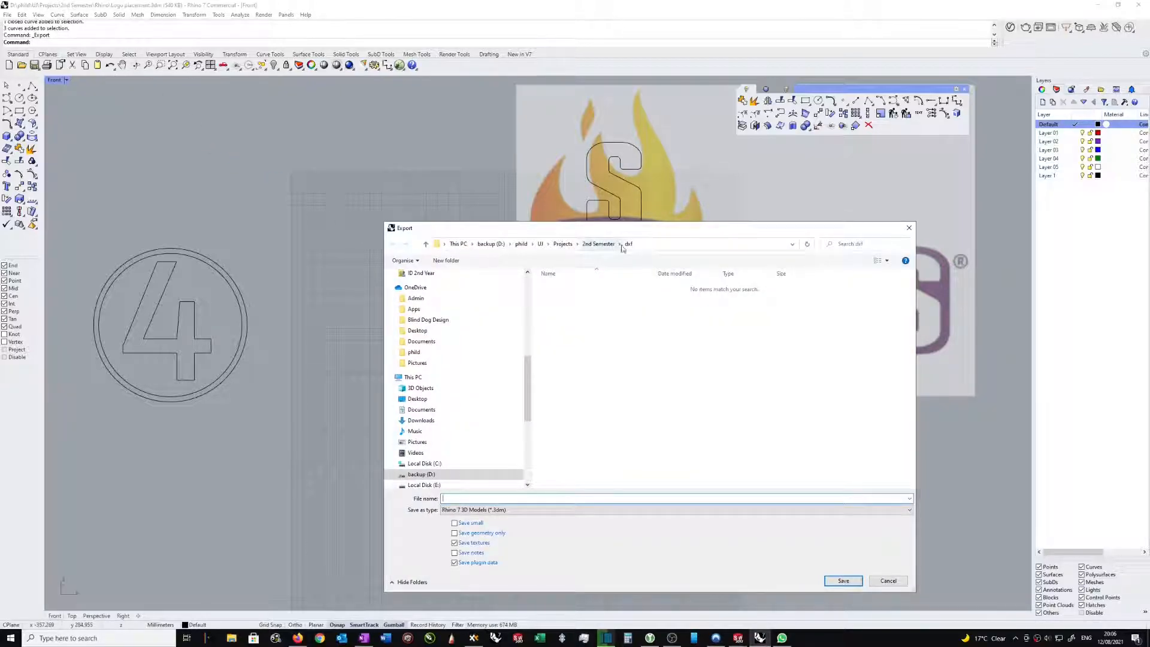
left_click(489, 510)
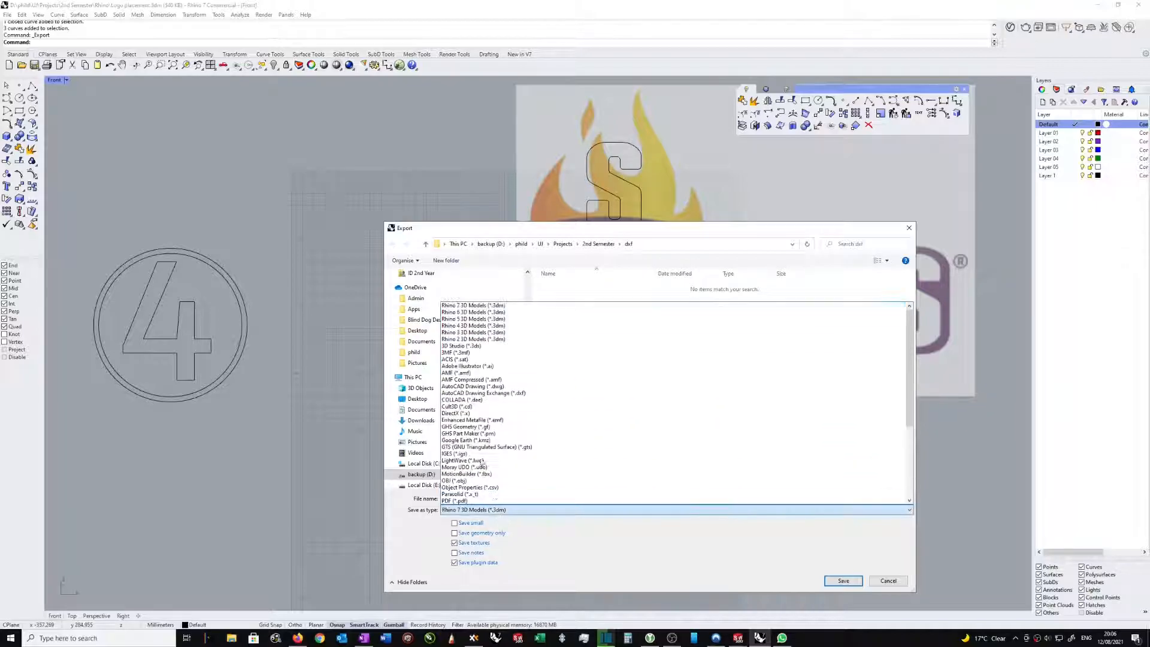
left_click(484, 394)
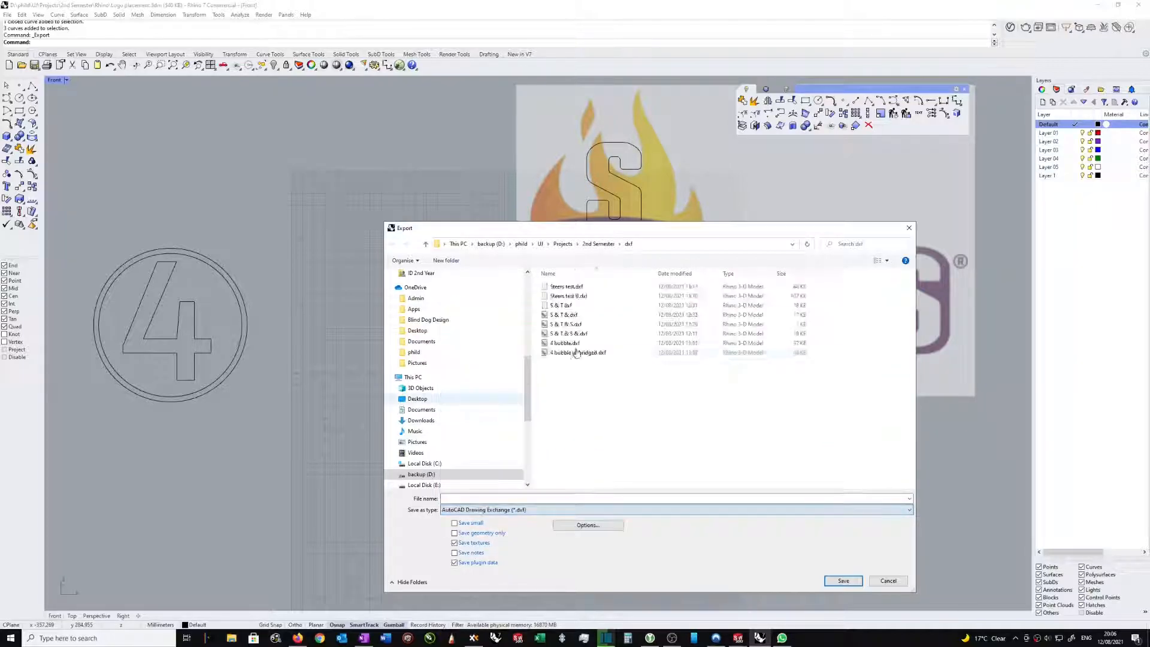
left_click(572, 287)
double_click(560, 296)
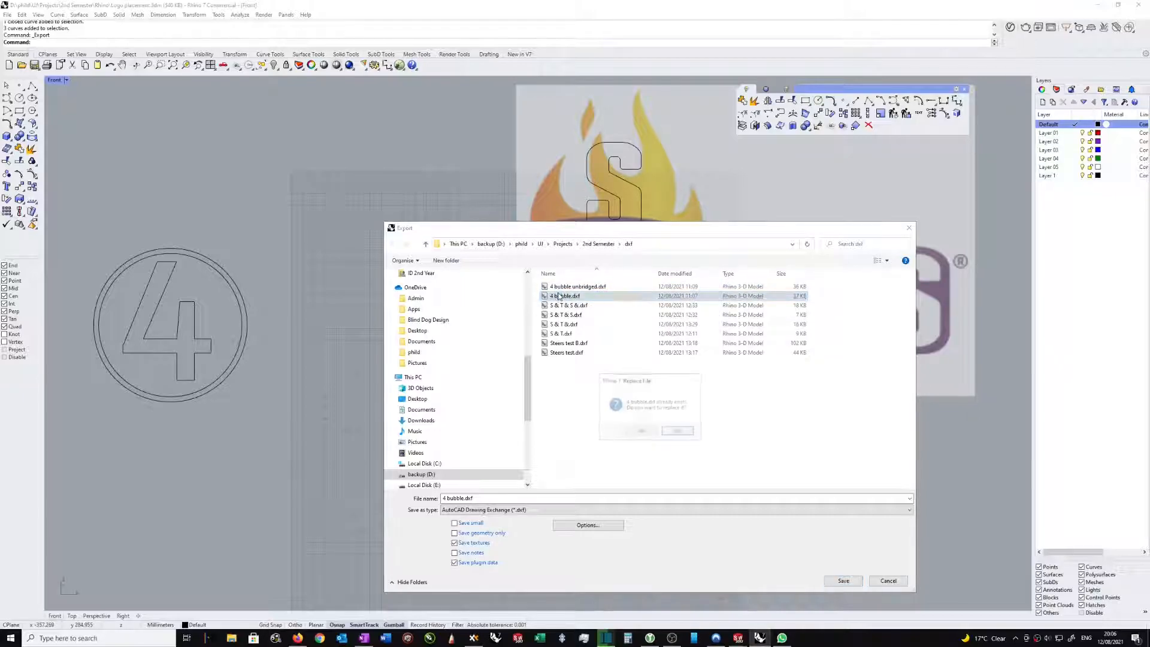
left_click(643, 432)
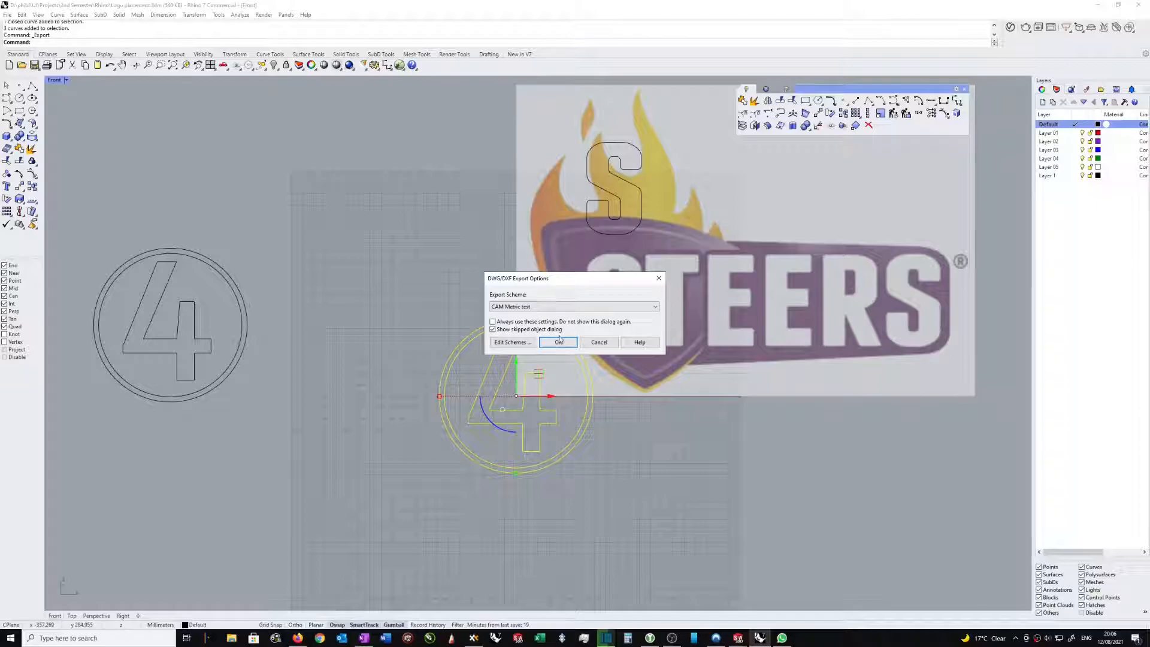
- Choose the CAM Metric export scheme, complete the DXF export and clear the selection
left_click(646, 308)
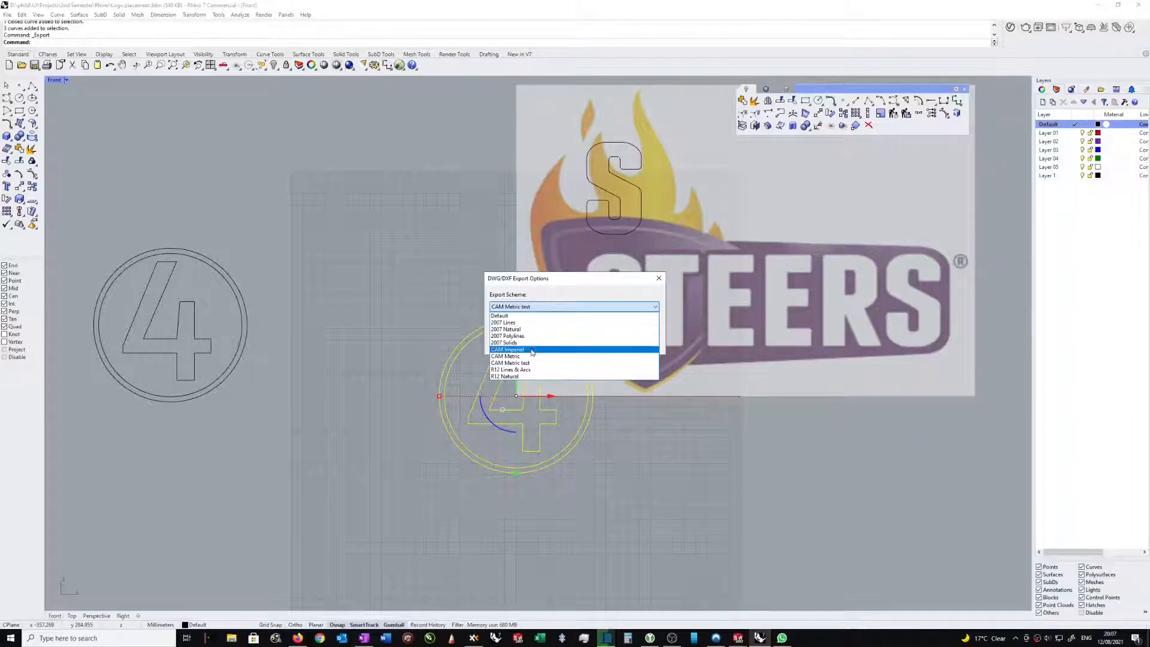
left_click(516, 356)
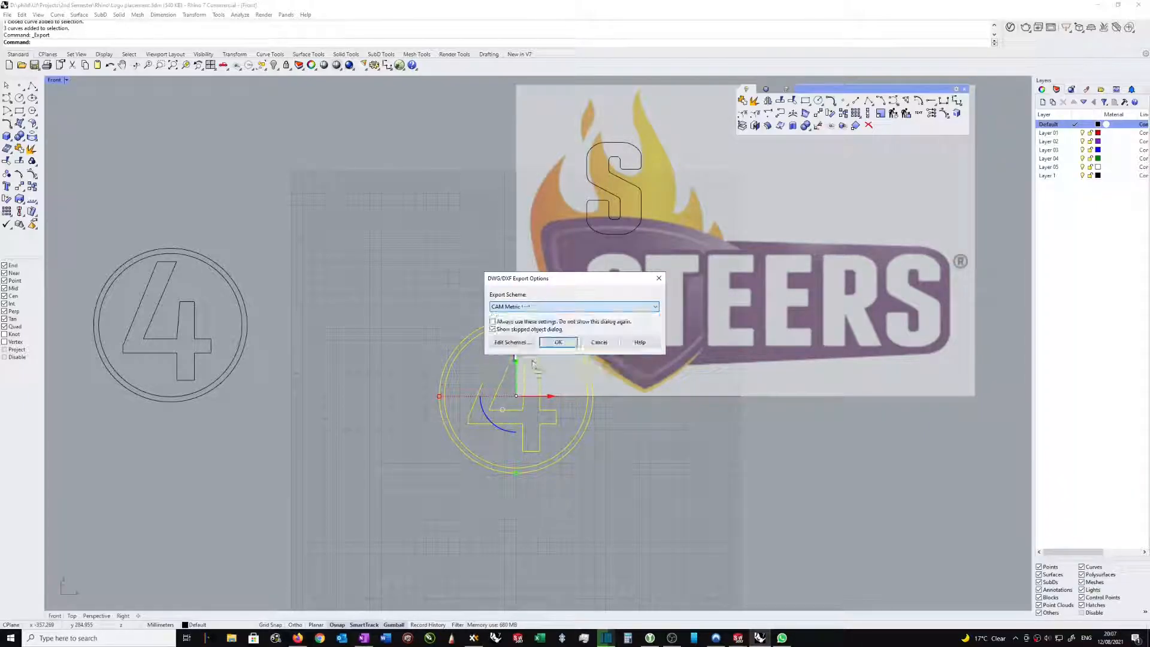
left_click(565, 348)
key("Escape")
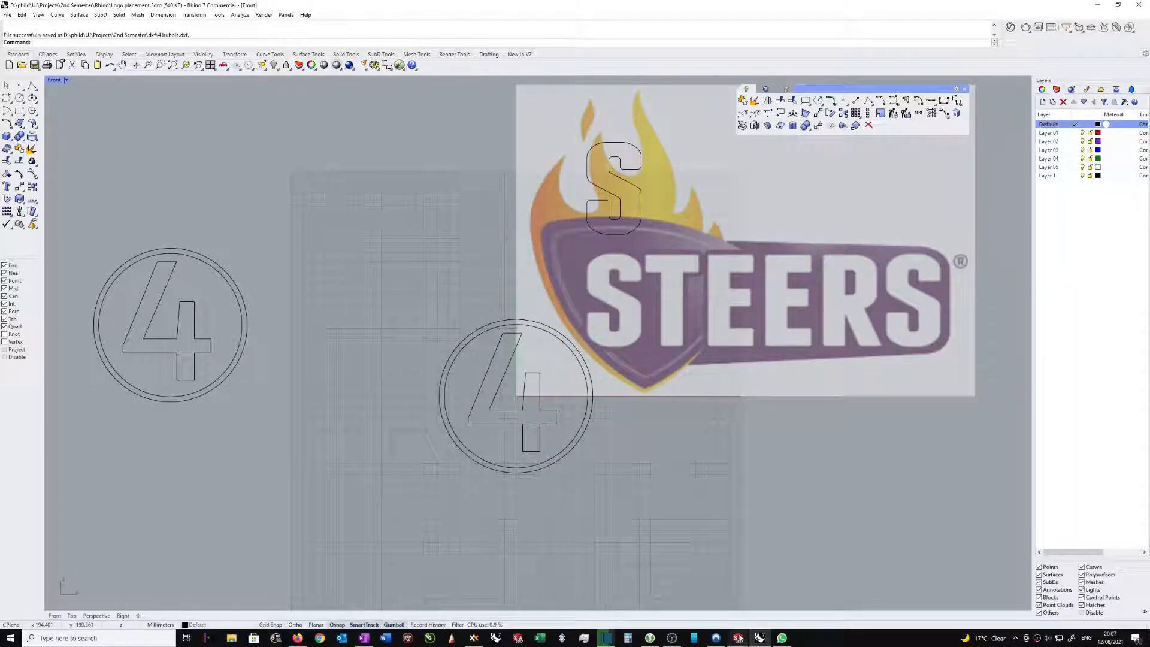
- Switch to SOLIDWORKS and start inserting 4 bubble.dxf on Plane2, importing it to the part as a 2D sketch
mouse_move(739, 639)
left_click(707, 599)
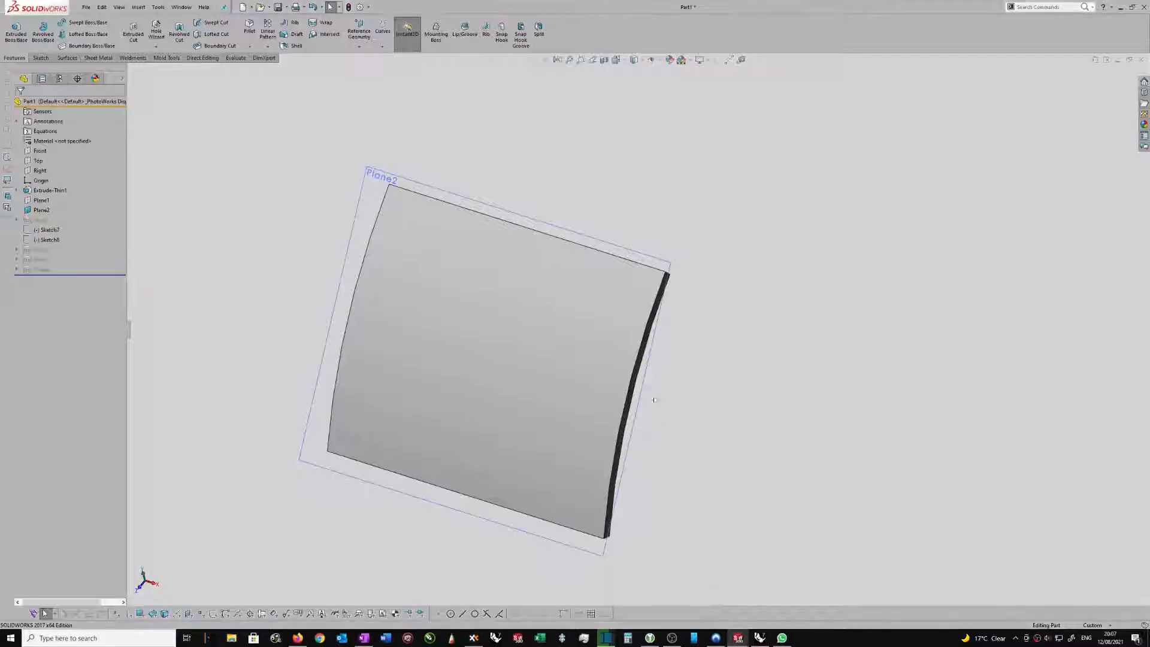
left_click(623, 251)
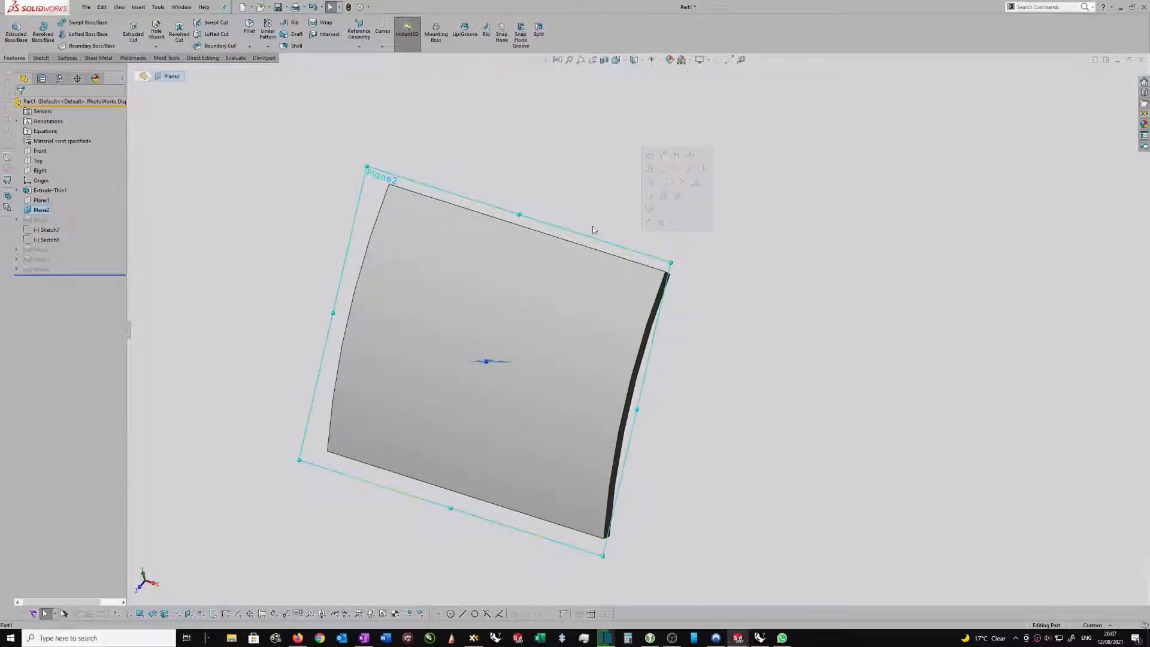
left_click(138, 7)
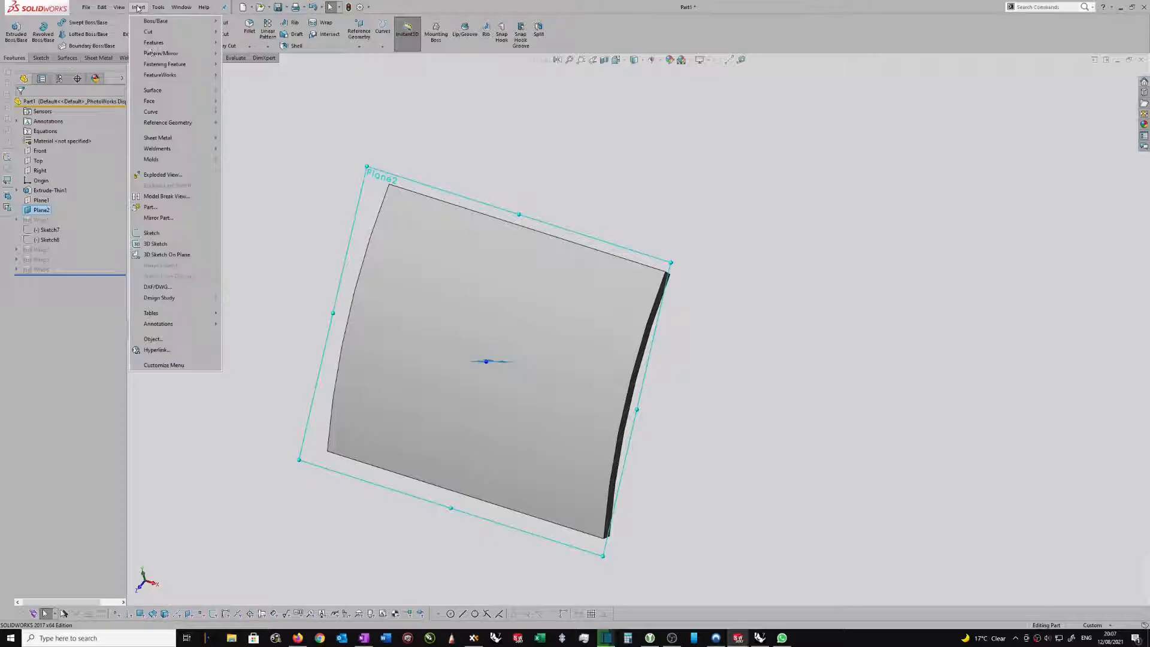
left_click(157, 287)
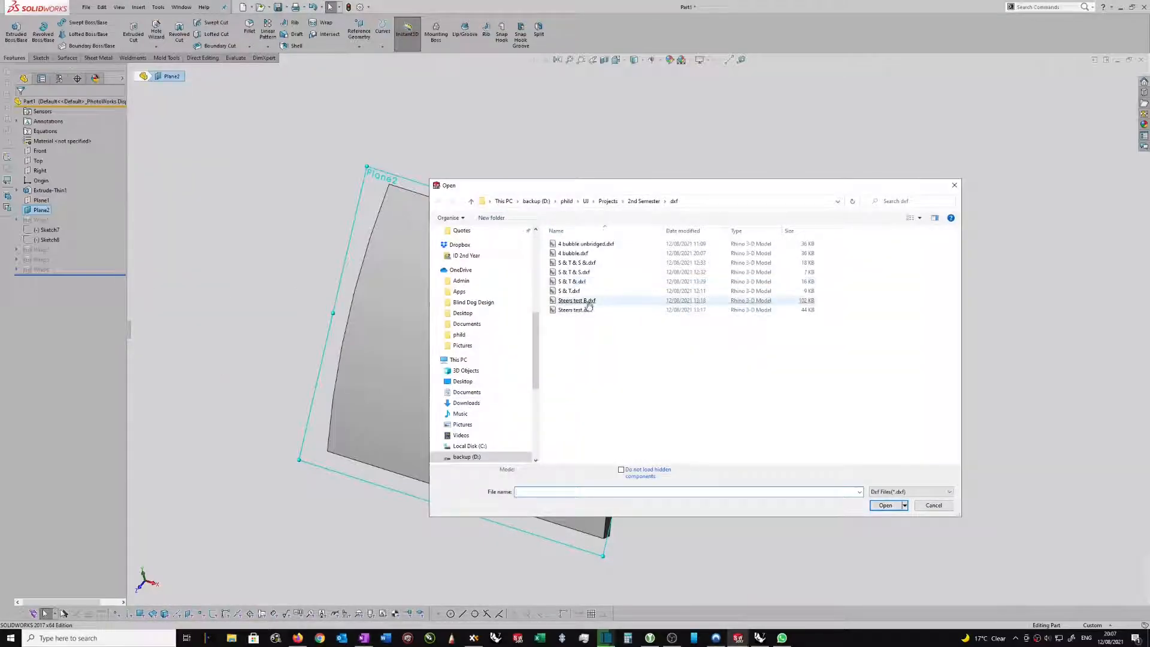
double_click(573, 253)
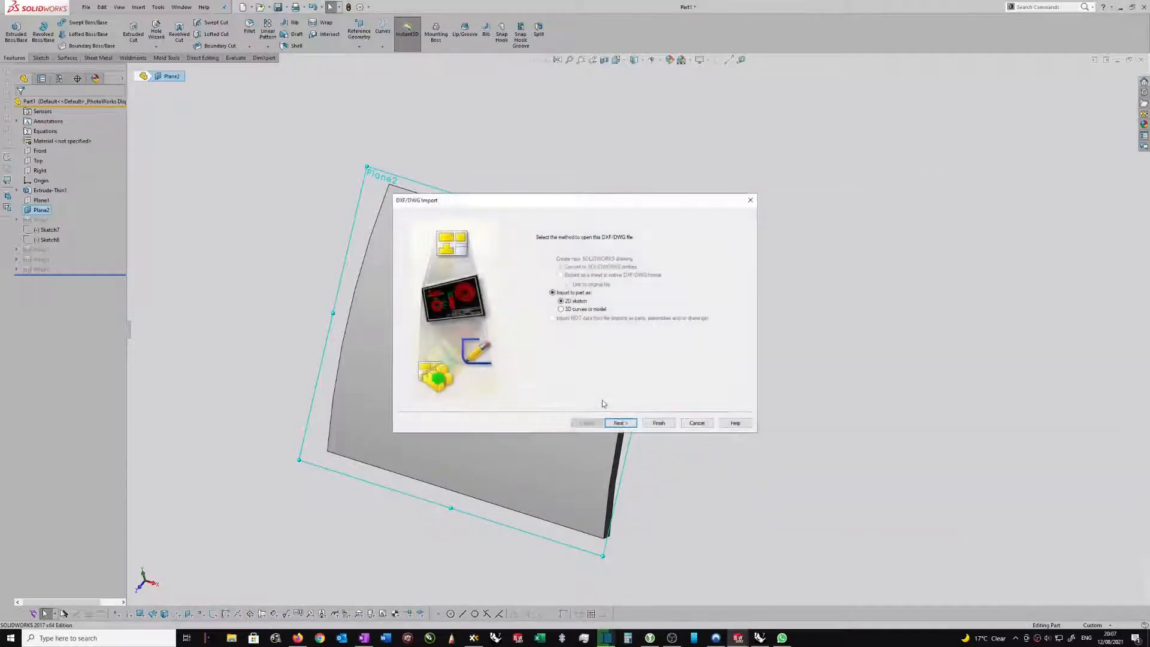
left_click(621, 424)
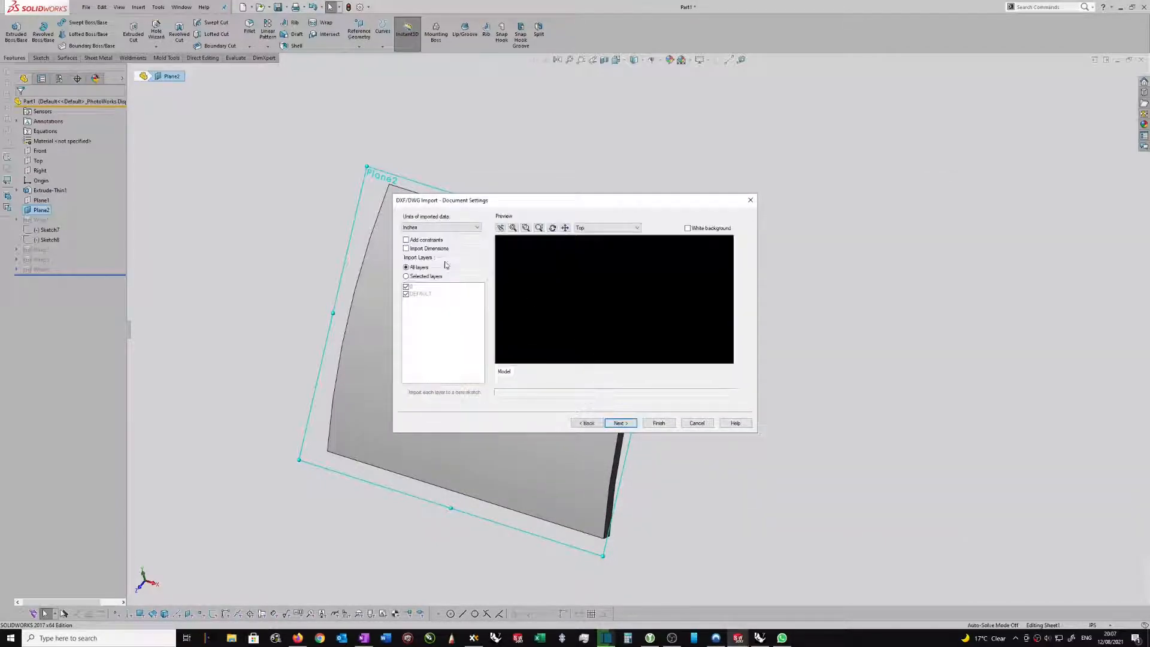
- Set the imported data's units to millimeters, preview the whole logo in Front view on a white background, and finish the import
left_click(434, 229)
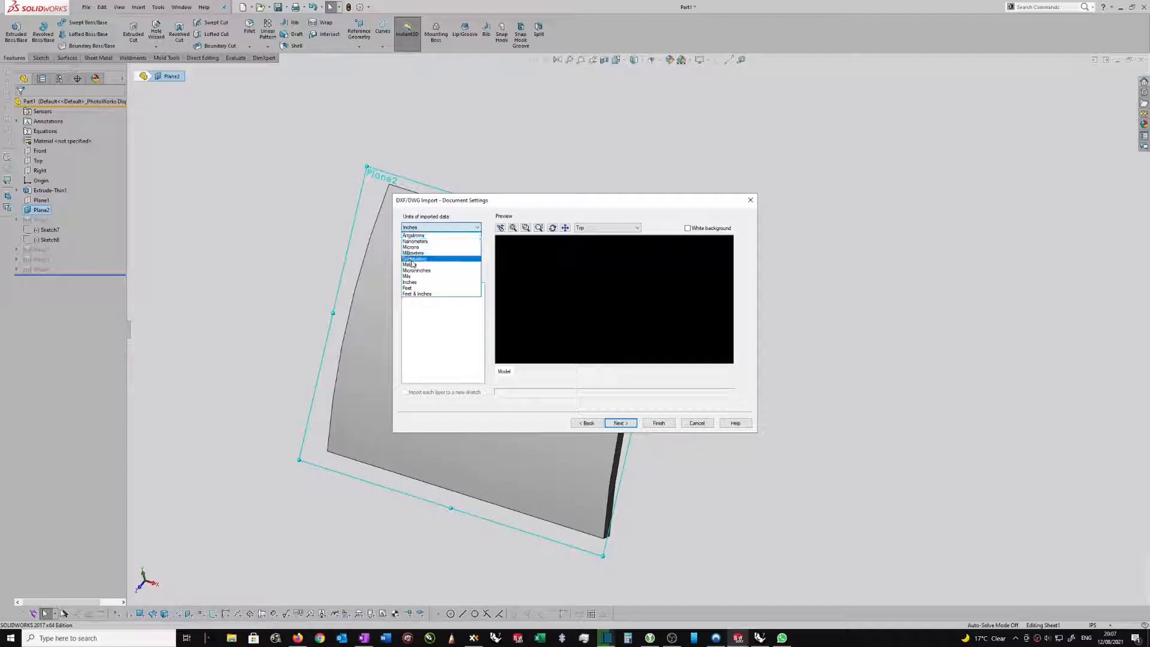
left_click(431, 256)
left_click(593, 227)
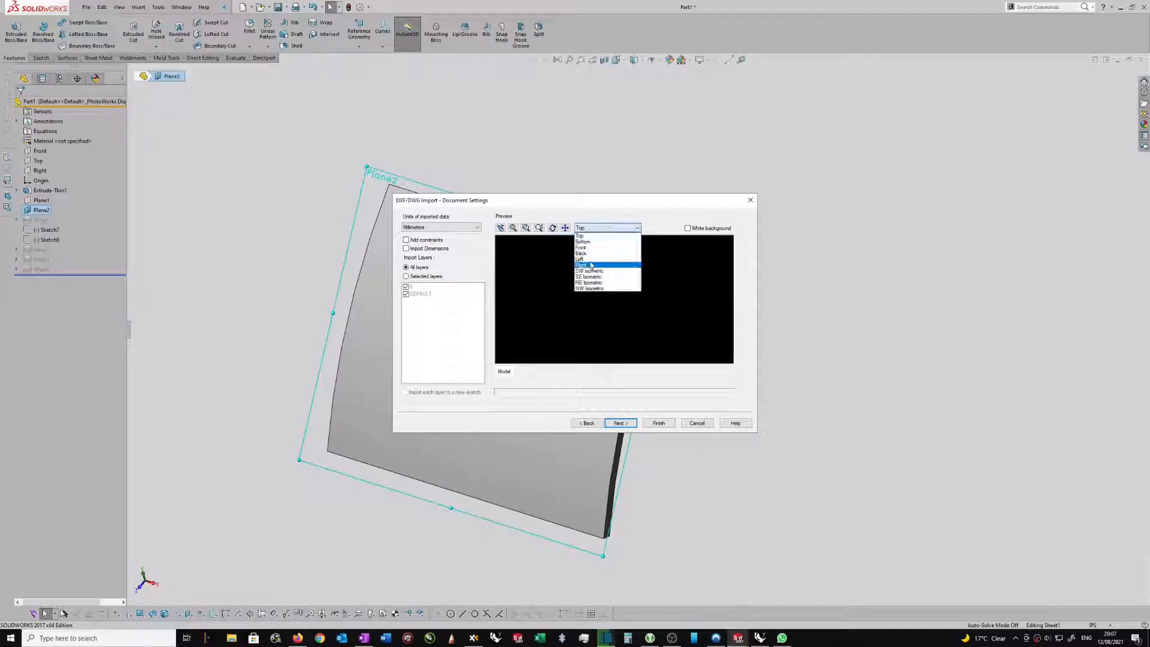
left_click(584, 248)
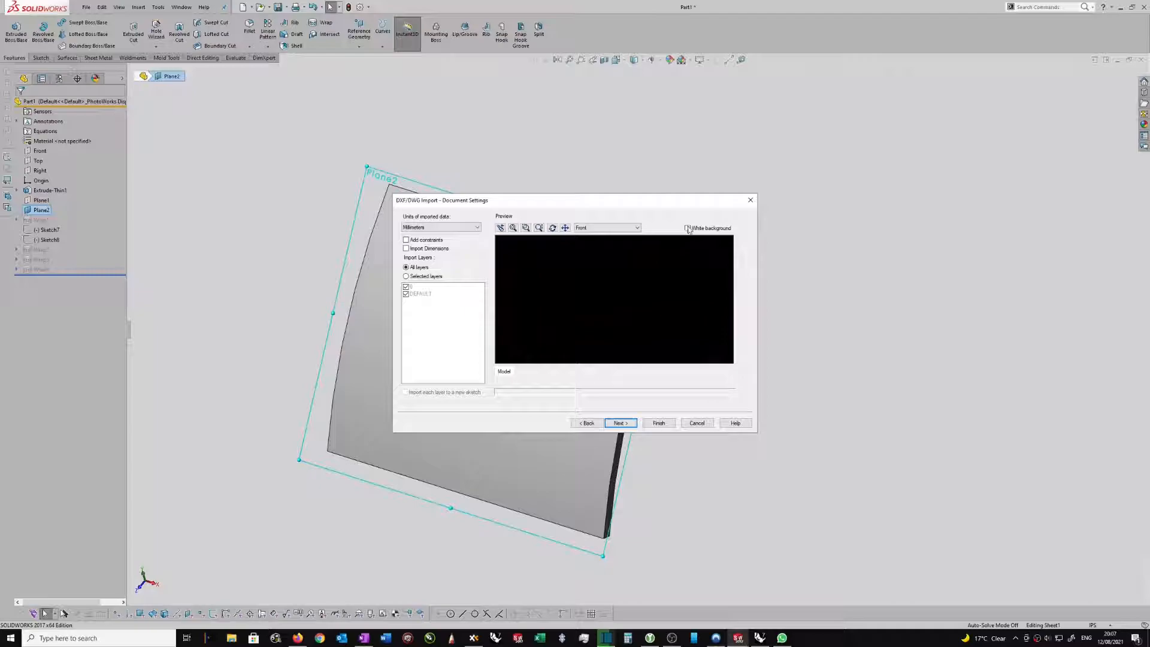
left_click(688, 229)
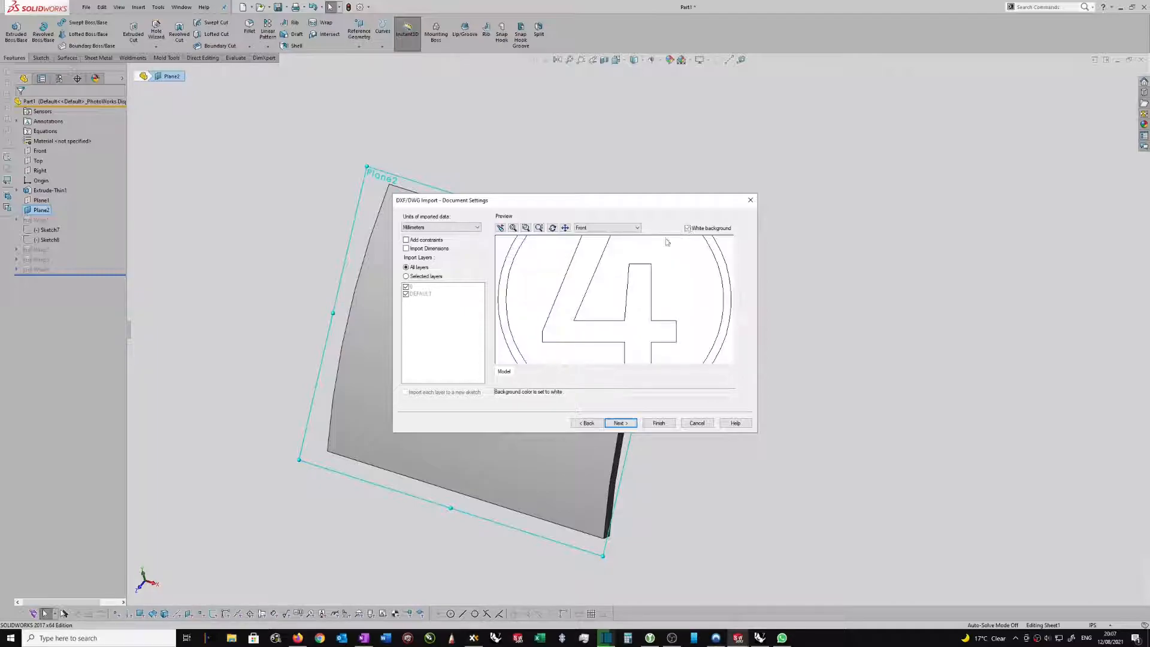
left_click(513, 230)
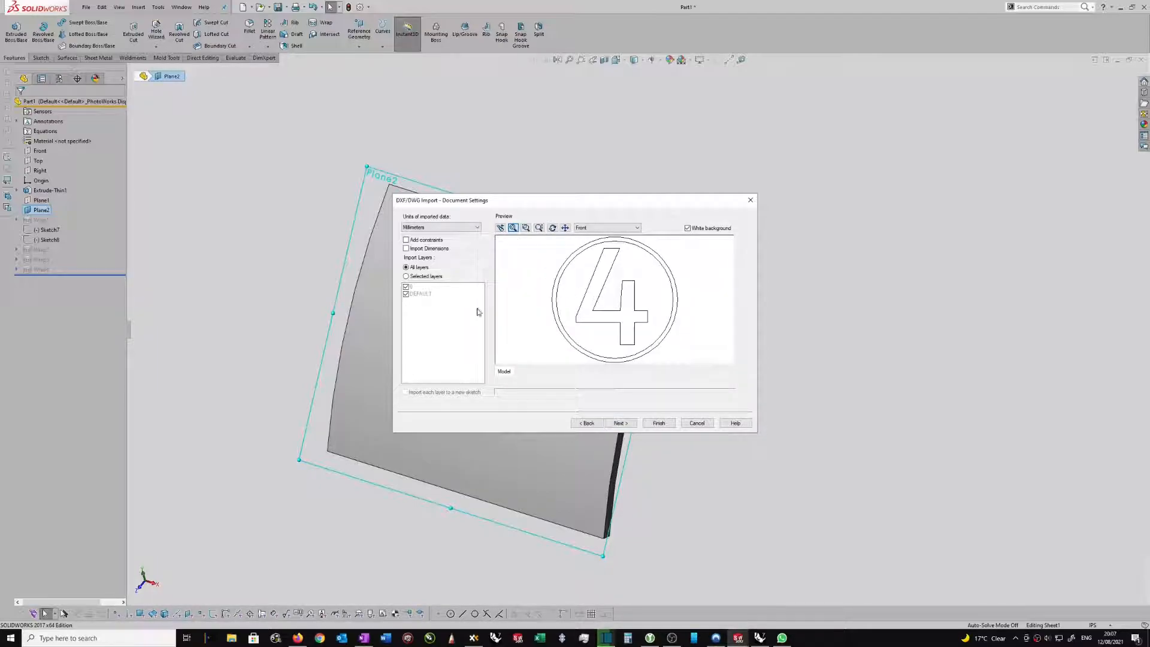
left_click(621, 423)
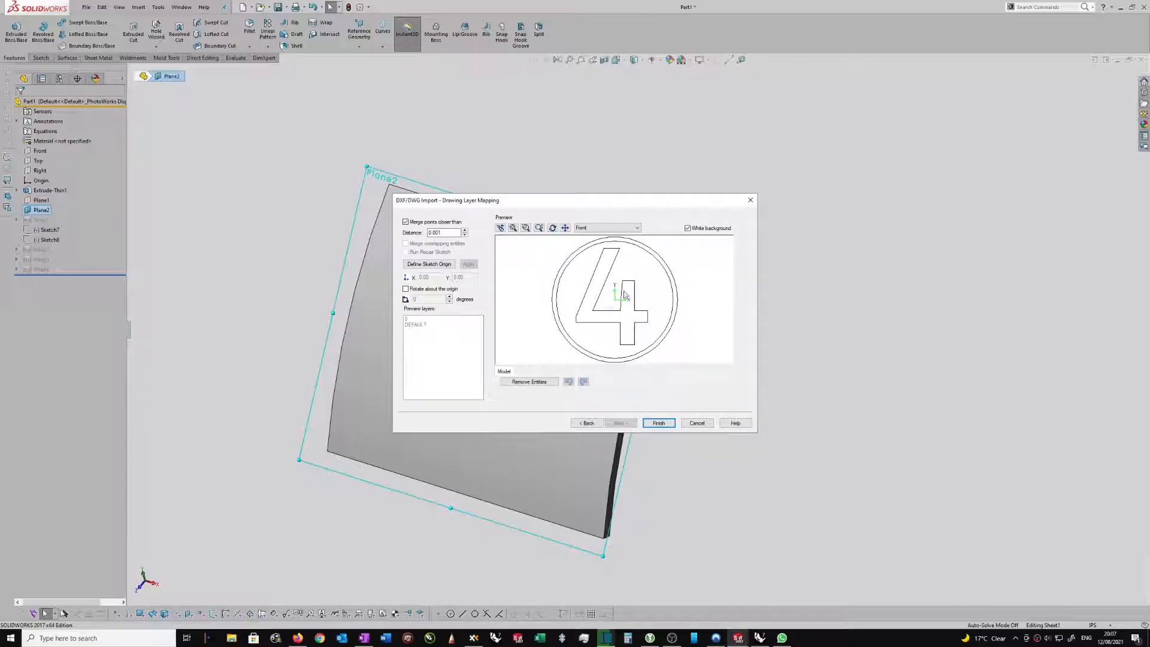
left_click(659, 423)
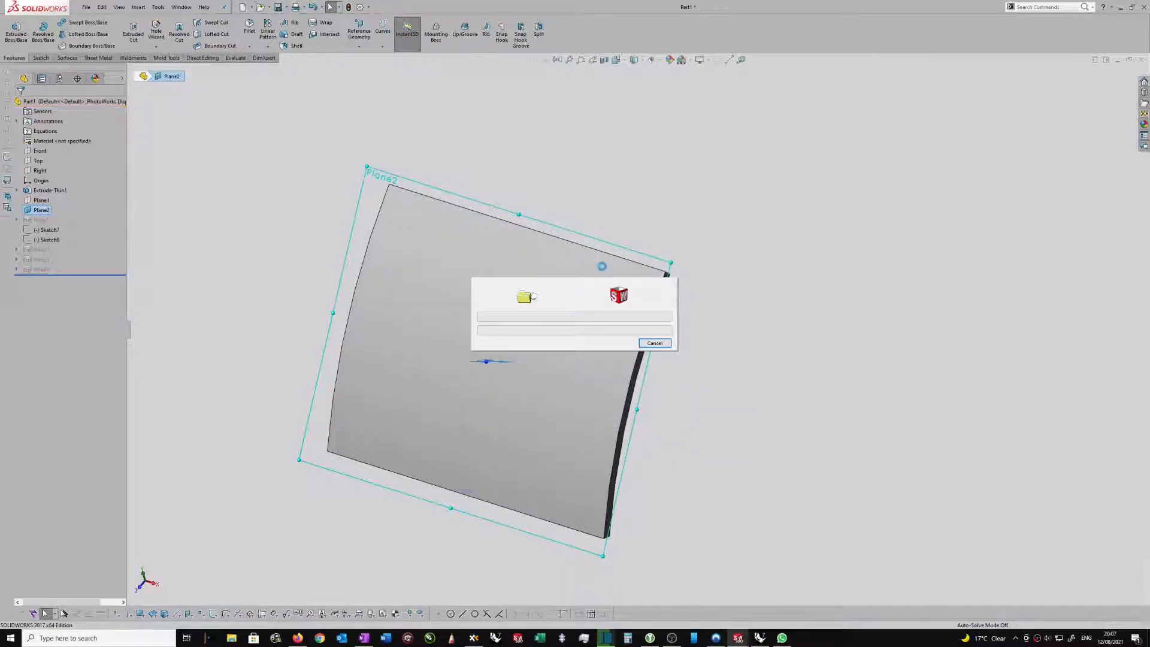
mouse_move(462, 555)
middle_mouse_down()
mouse_move(475, 514)
mouse_move(462, 511)
mouse_move(460, 457)
mouse_move(458, 482)
middle_mouse_up()
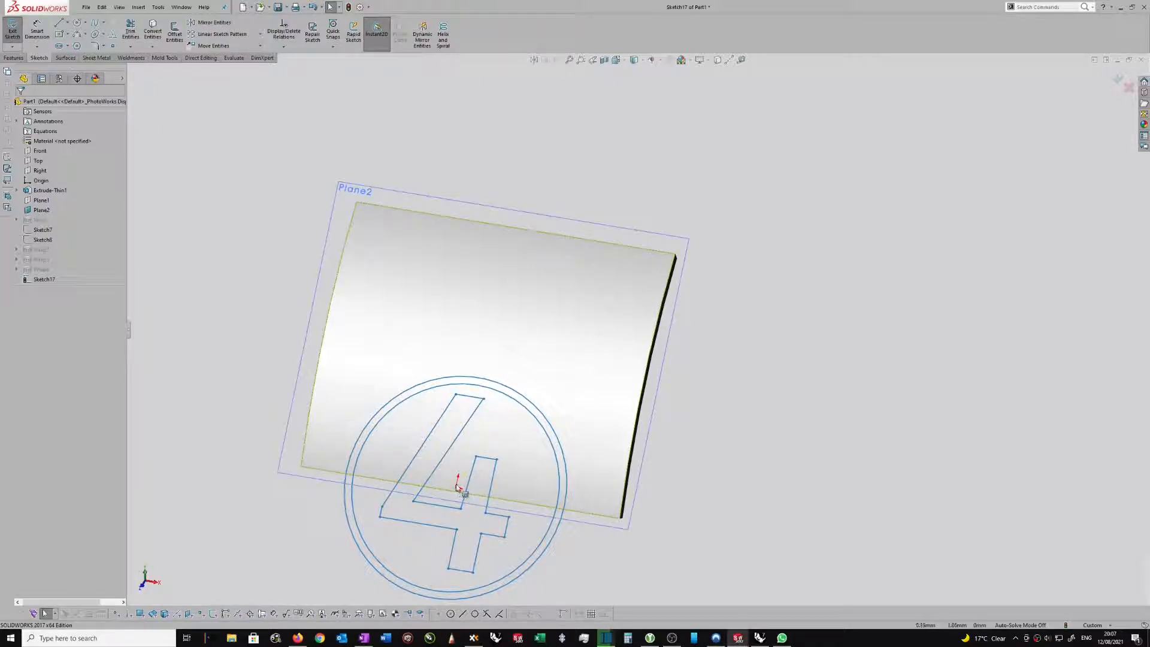
scroll(539, 203, "up", 2)
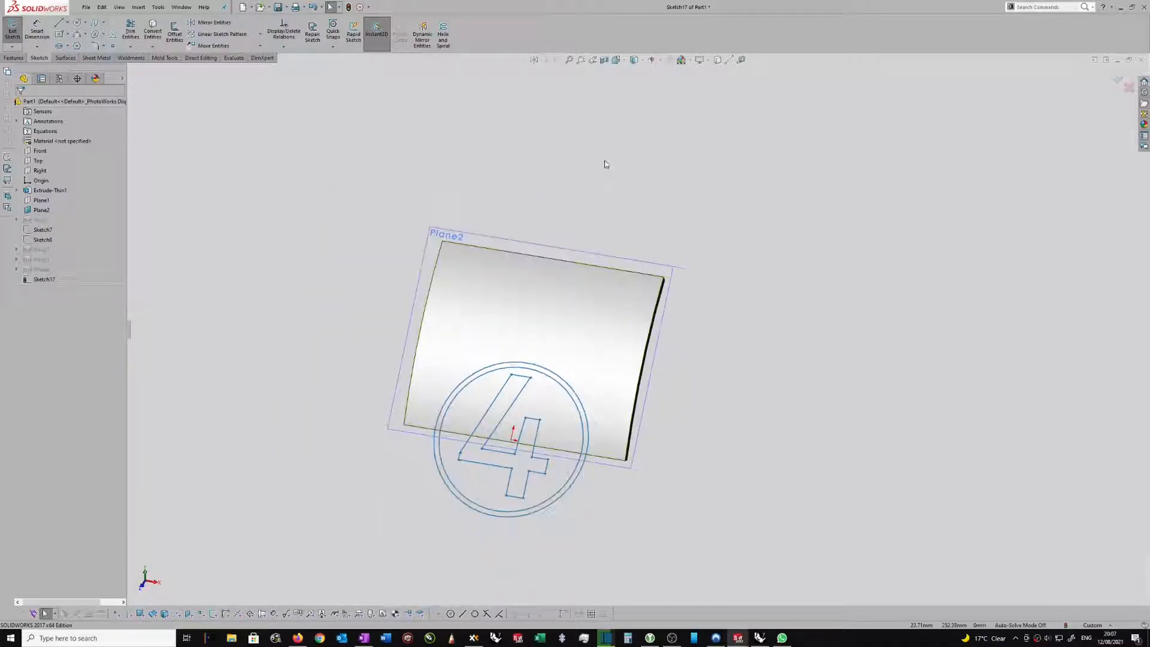
- Move the whole circled 4 logo from the origin to about 76.5 mm straight above it on Plane2, and exit the sketch
right_click(598, 159)
left_click(620, 148)
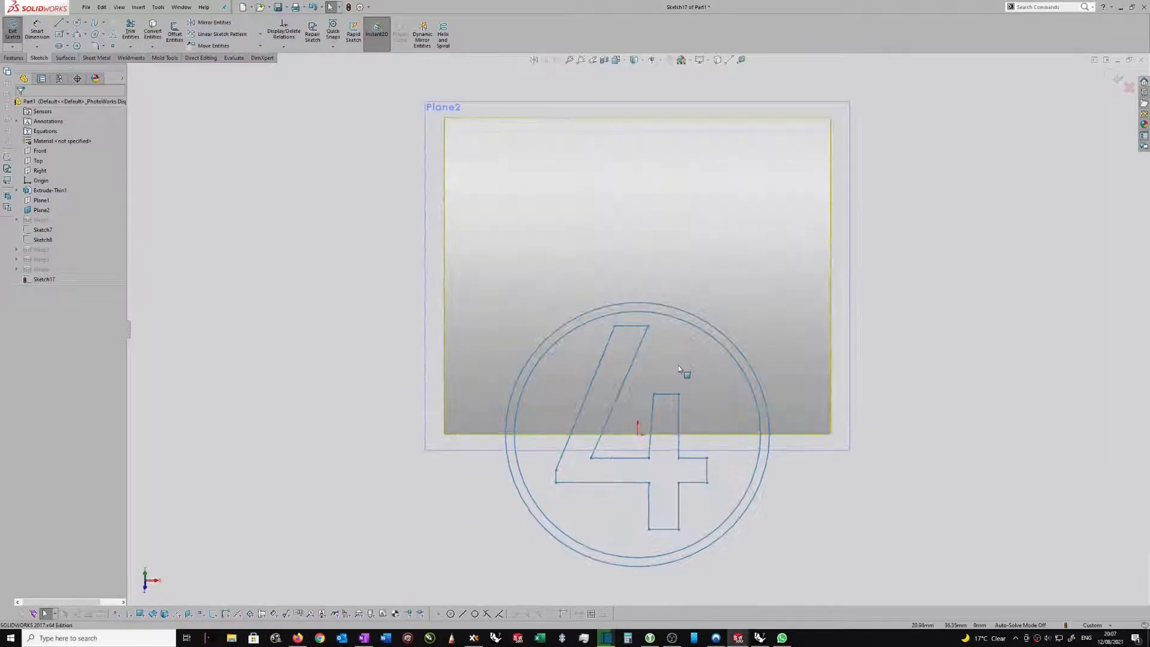
scroll(623, 341, "up", 4)
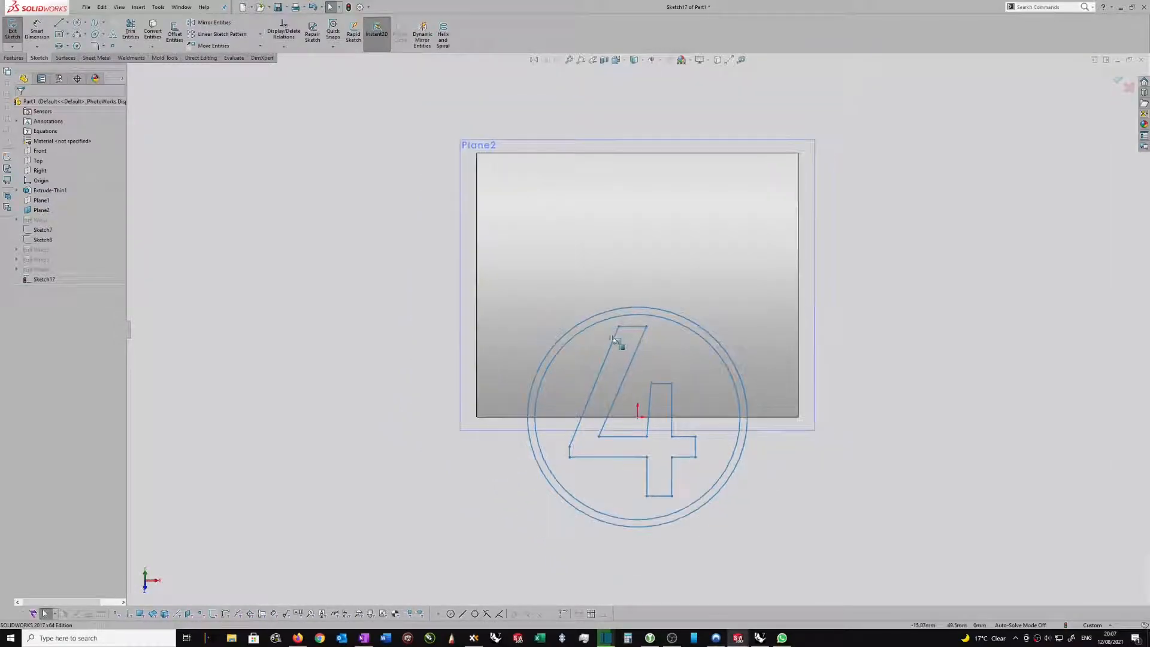
left_click_drag(508, 240, 750, 509)
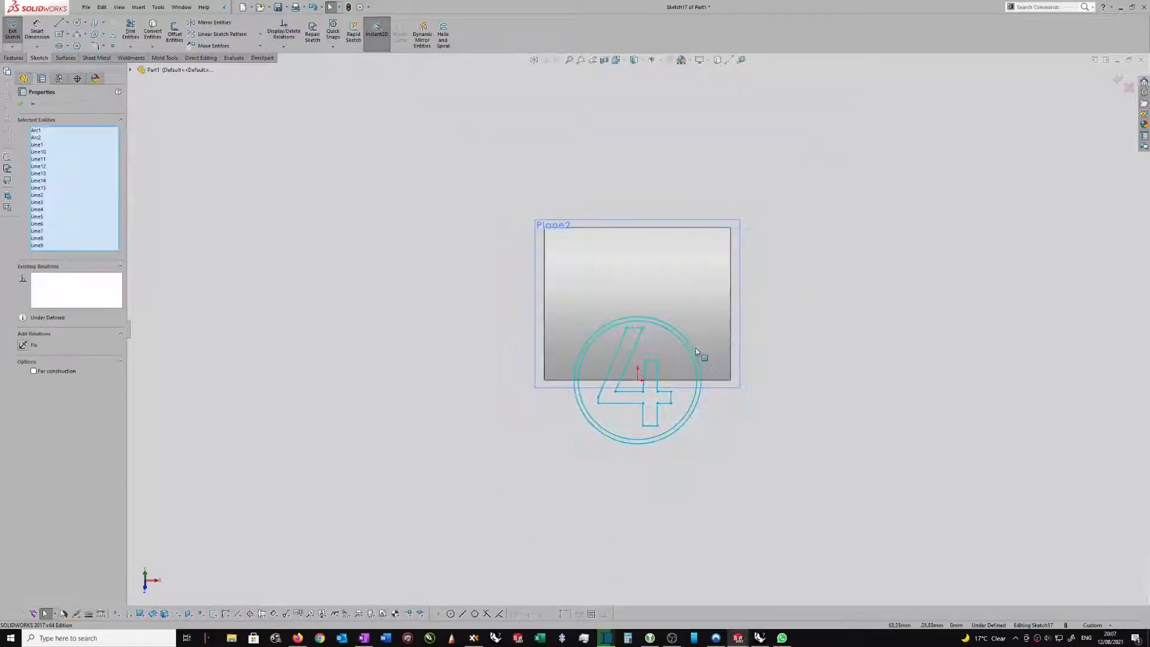
scroll(719, 334, "down", 2)
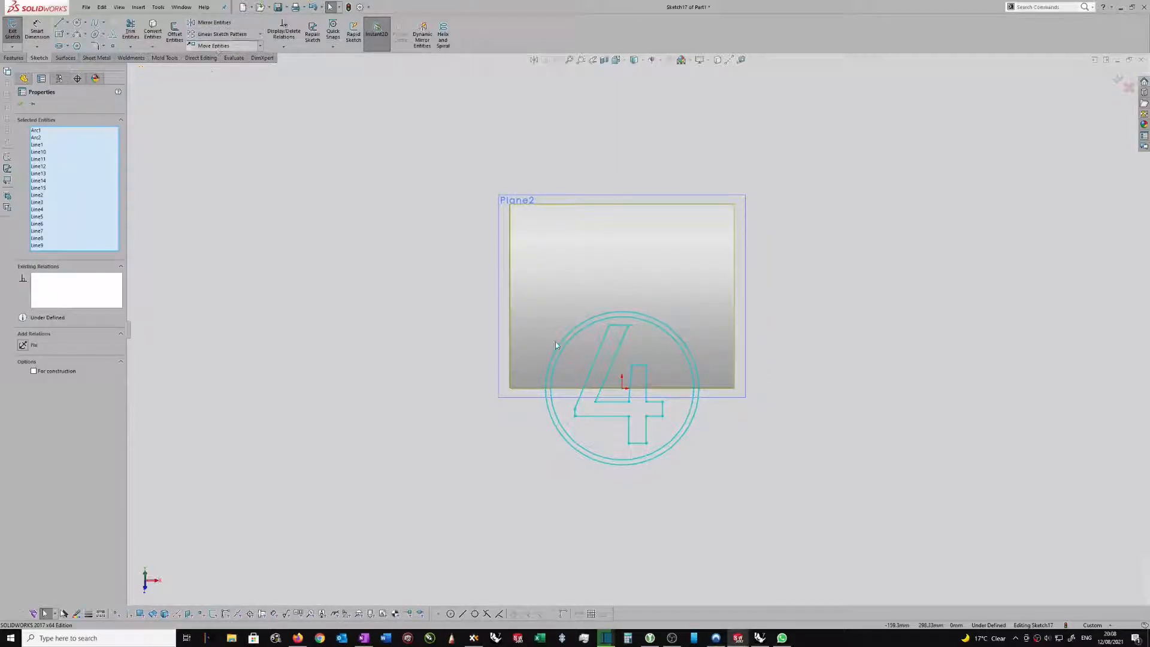
left_click(623, 387)
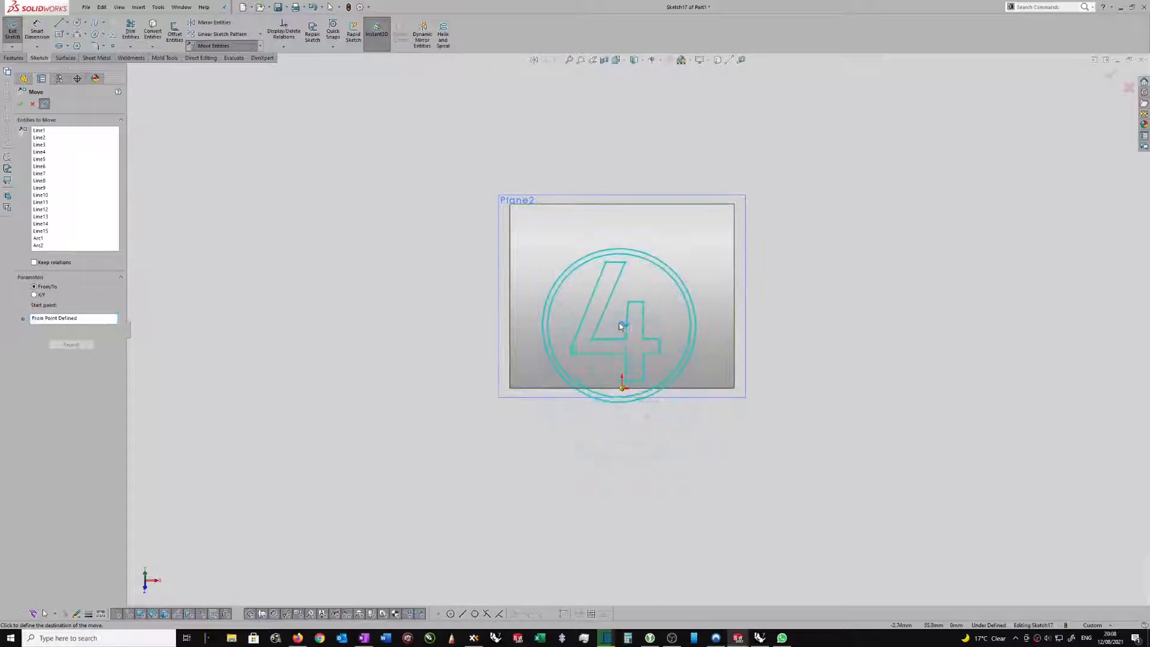
left_click(622, 302)
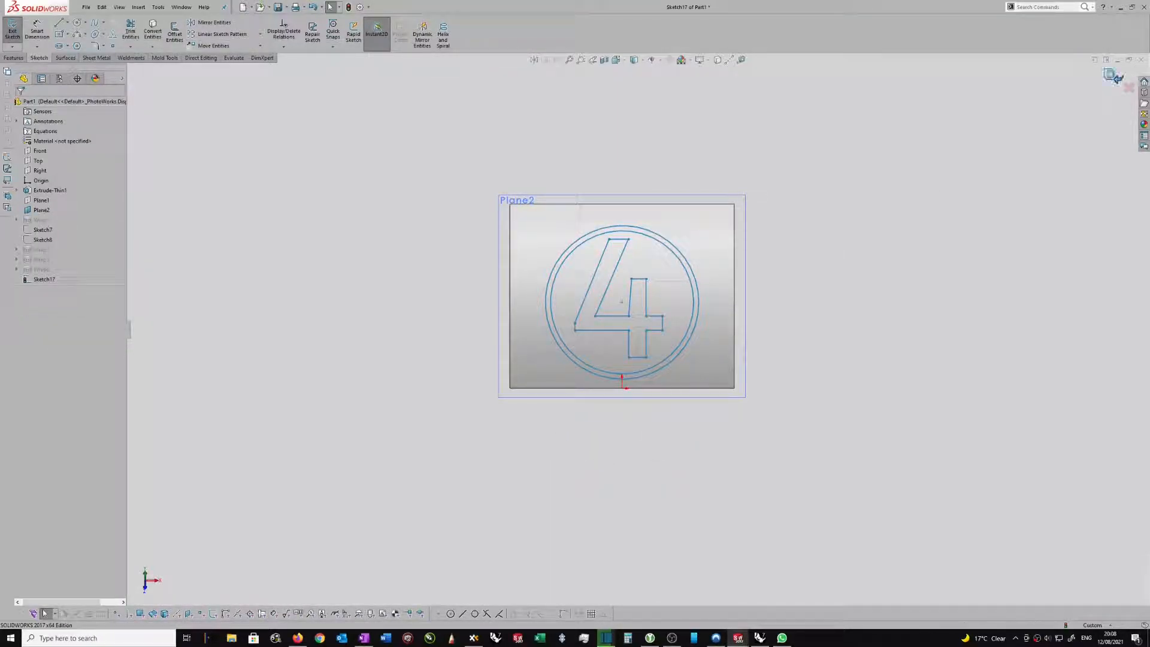
left_click(1115, 76)
- Try to wrap the logo sketch onto the curved face as an emboss with the analytical method
middle_click_drag(762, 241, 752, 235)
left_click(752, 237)
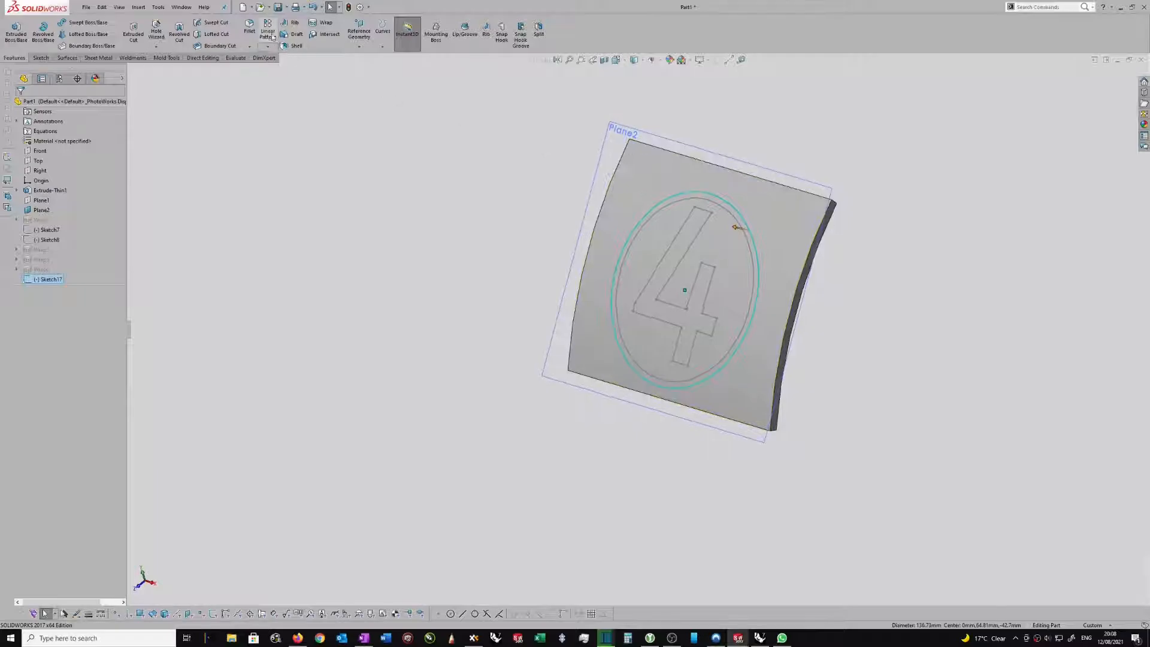
left_click(323, 24)
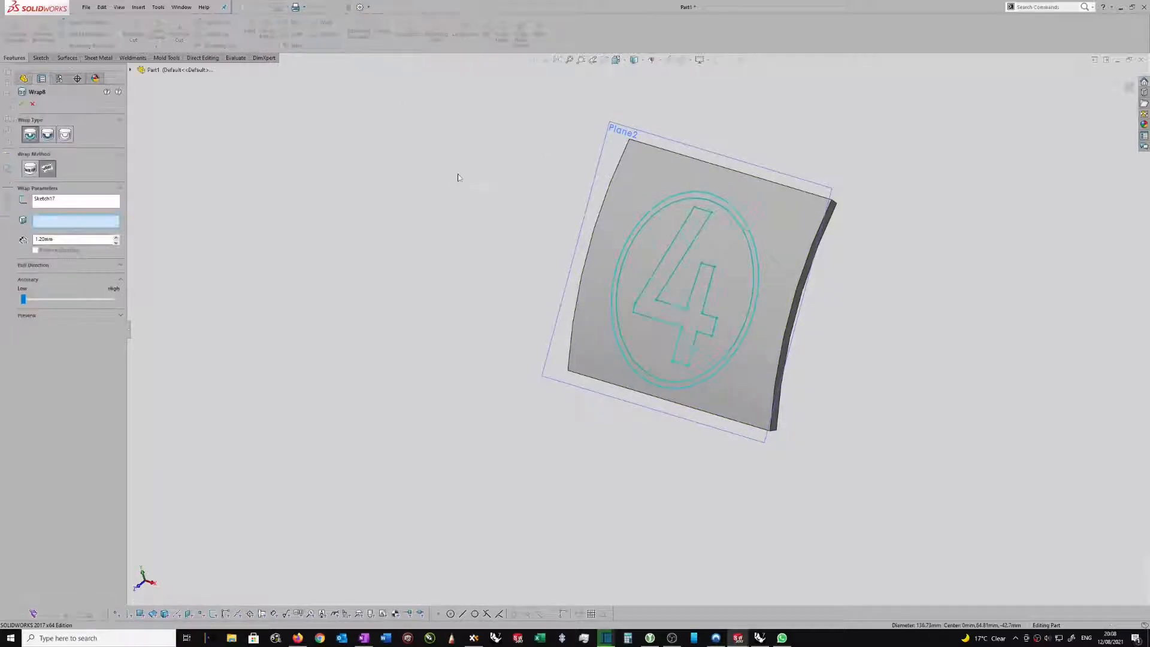
left_click(30, 169)
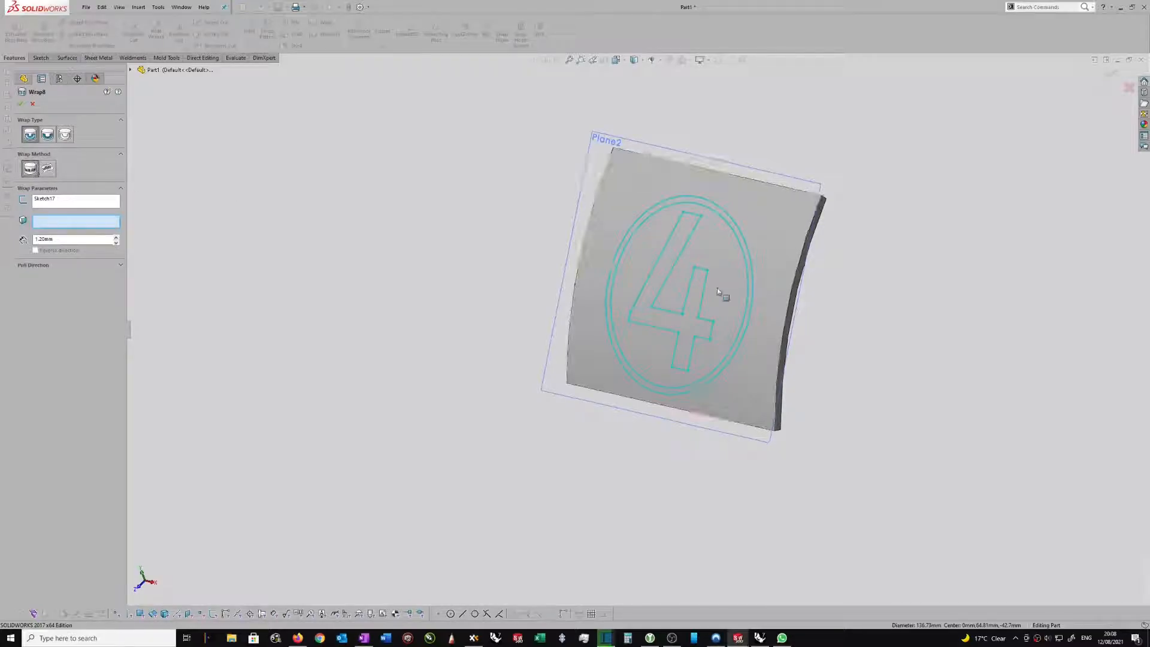
left_click(790, 255)
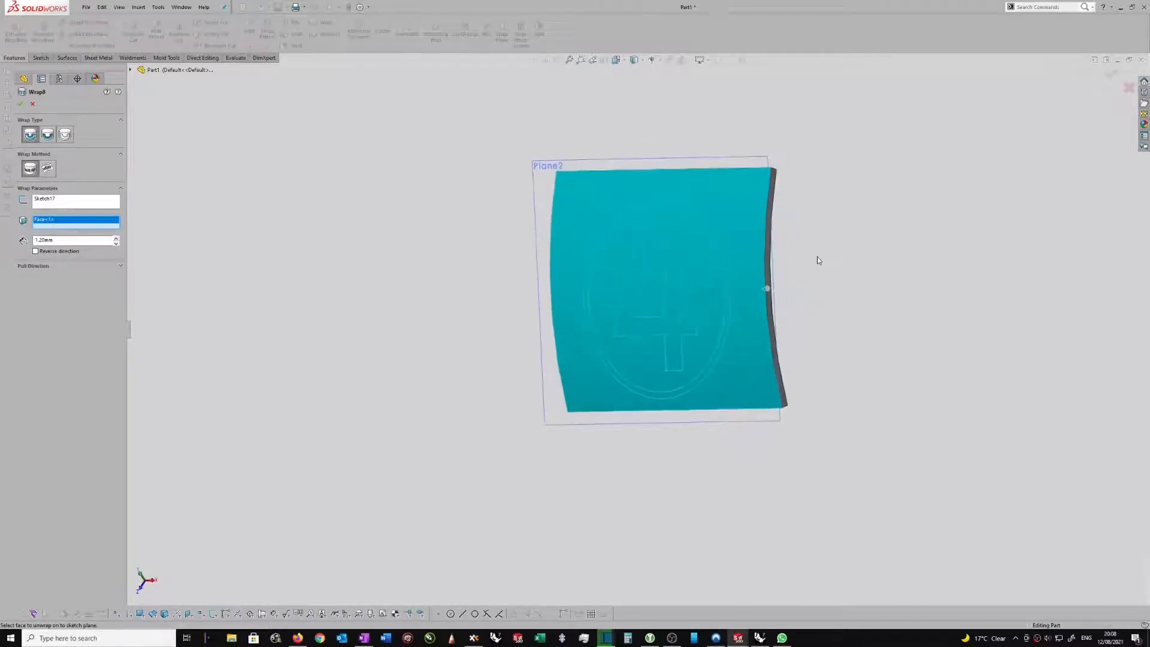
left_click(47, 135)
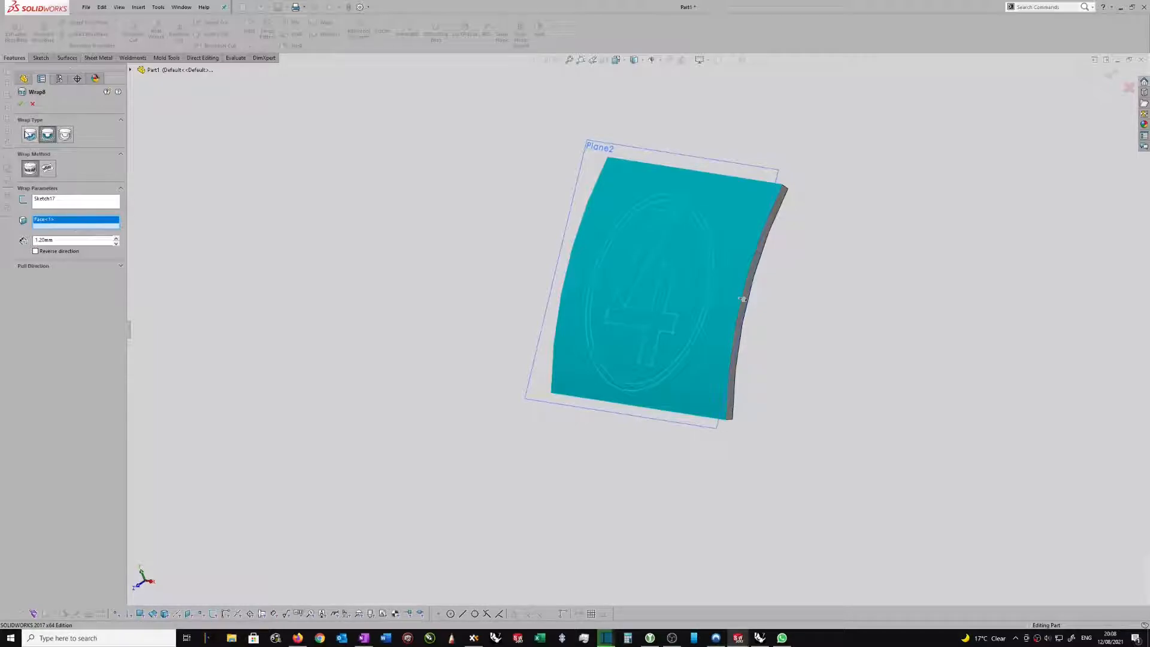
left_click(29, 136)
scroll(658, 227, "down", 1)
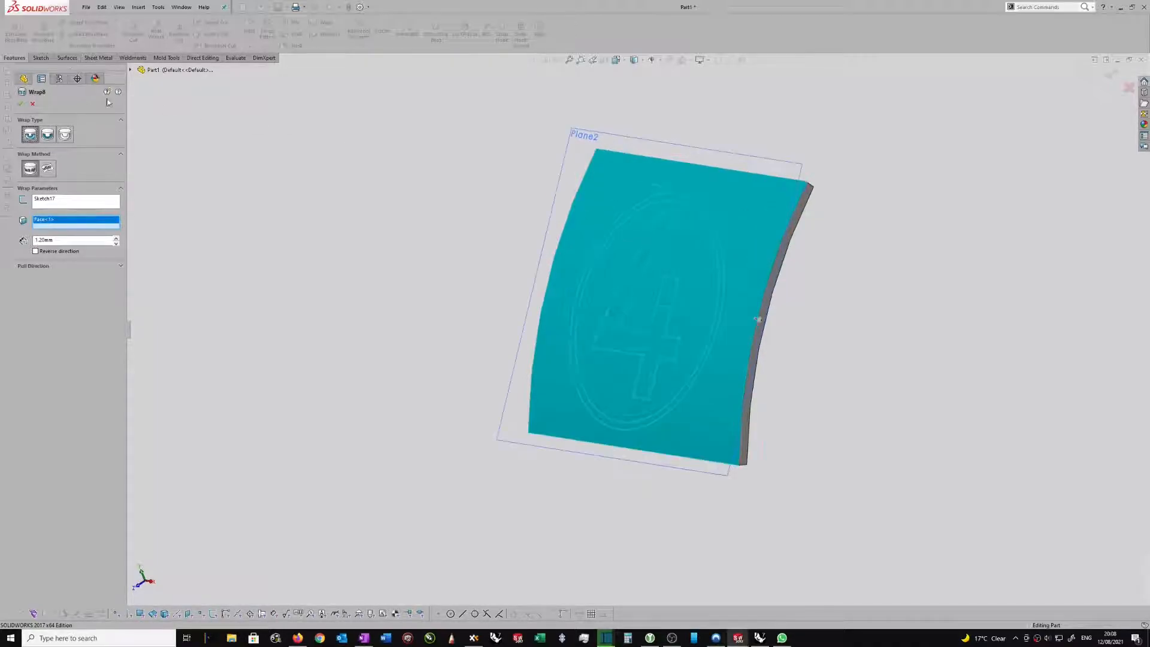
left_click(20, 105)
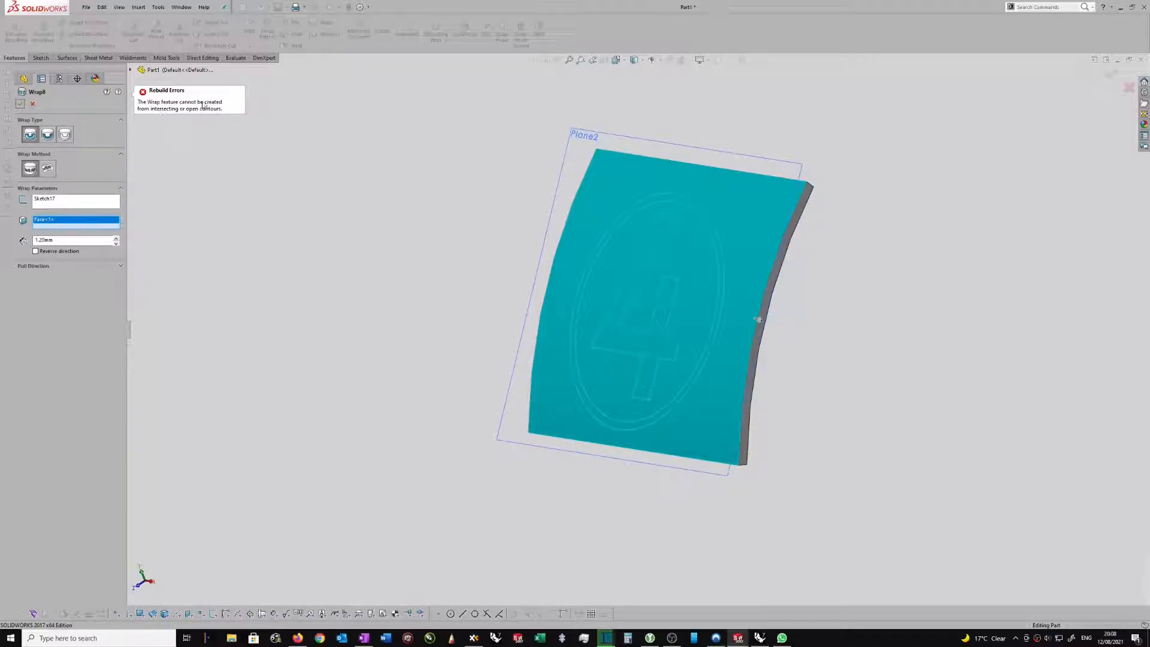
left_click(32, 105)
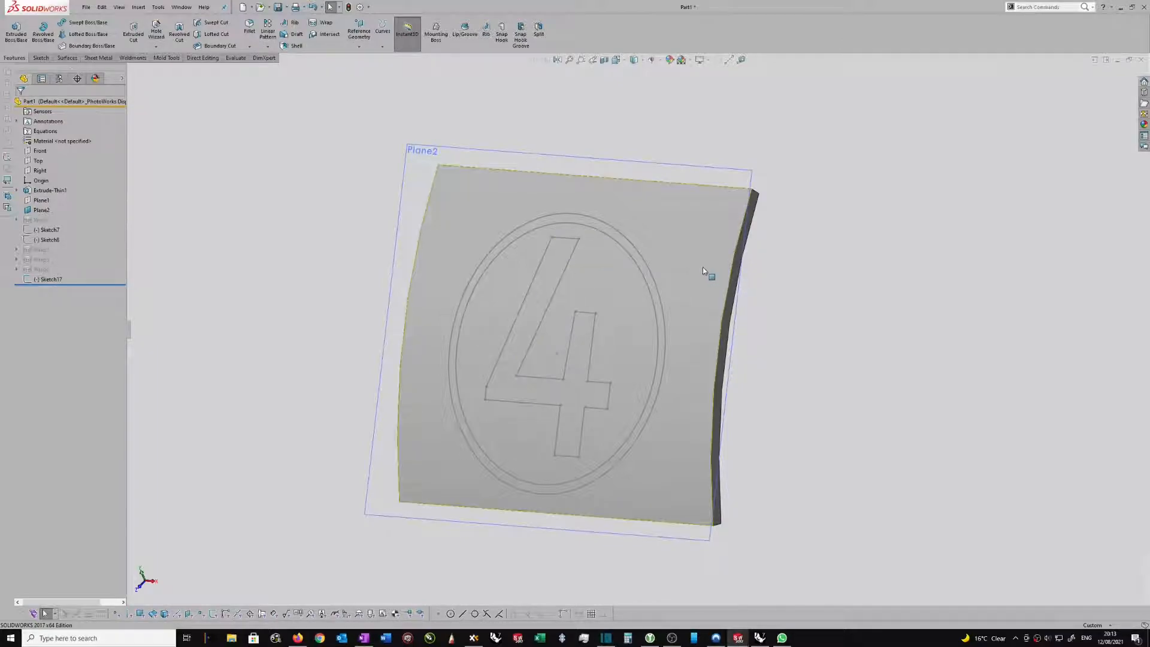
- Open the logo sketch for editing and view it normal to its plane
left_click(657, 284)
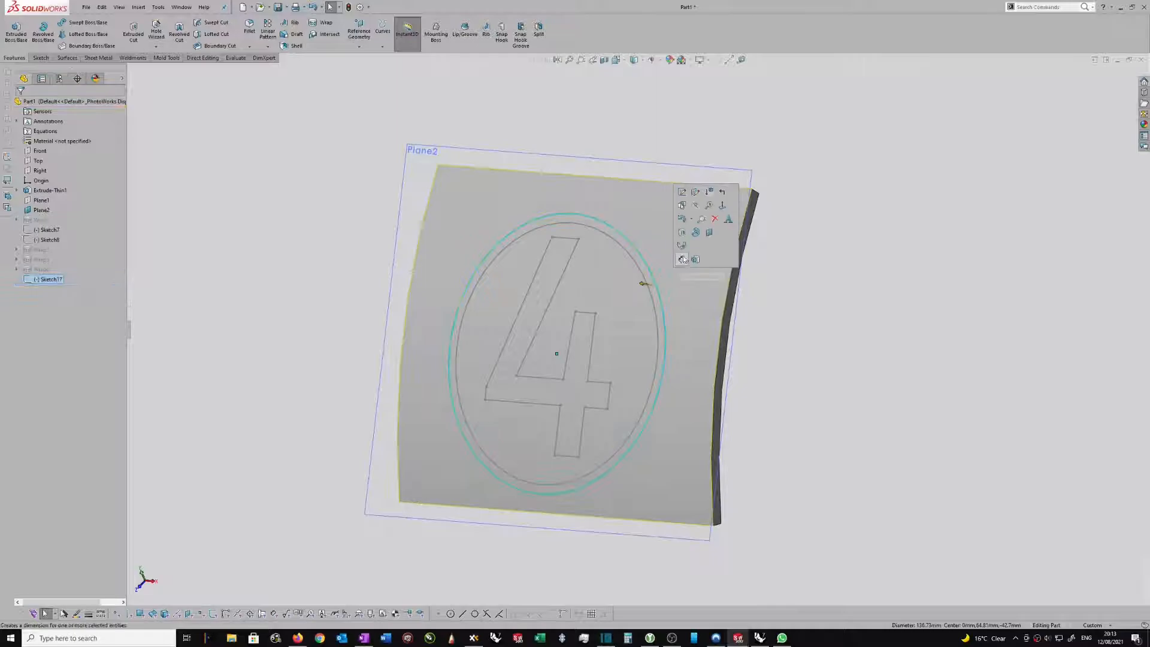
left_click(682, 192)
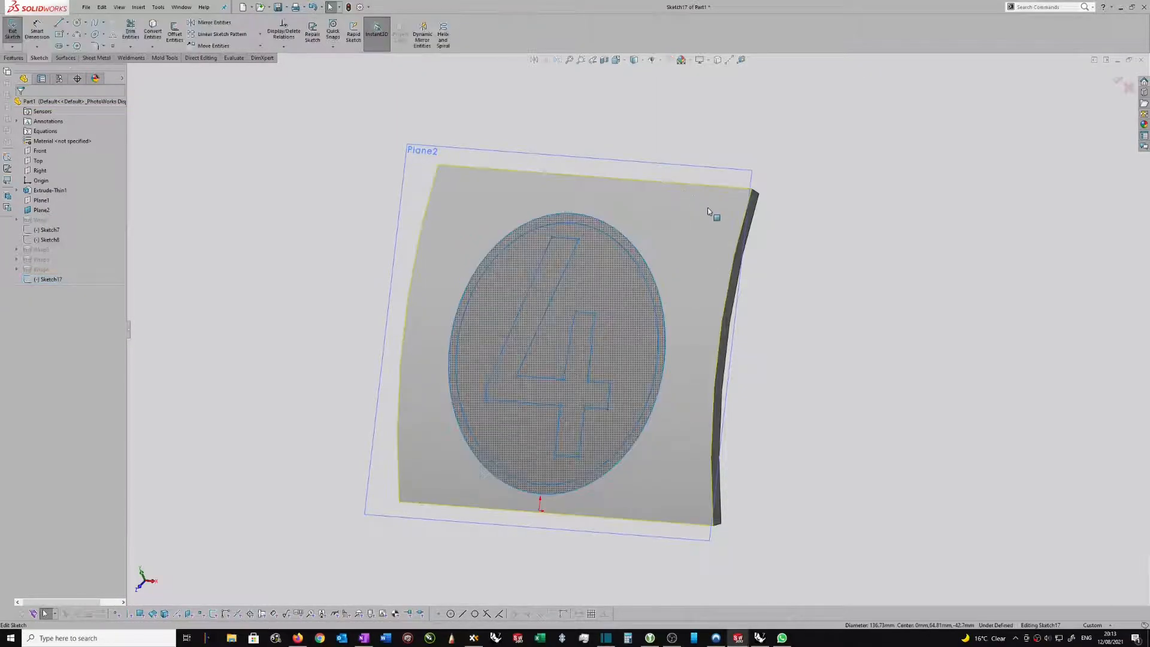
right_click(808, 243)
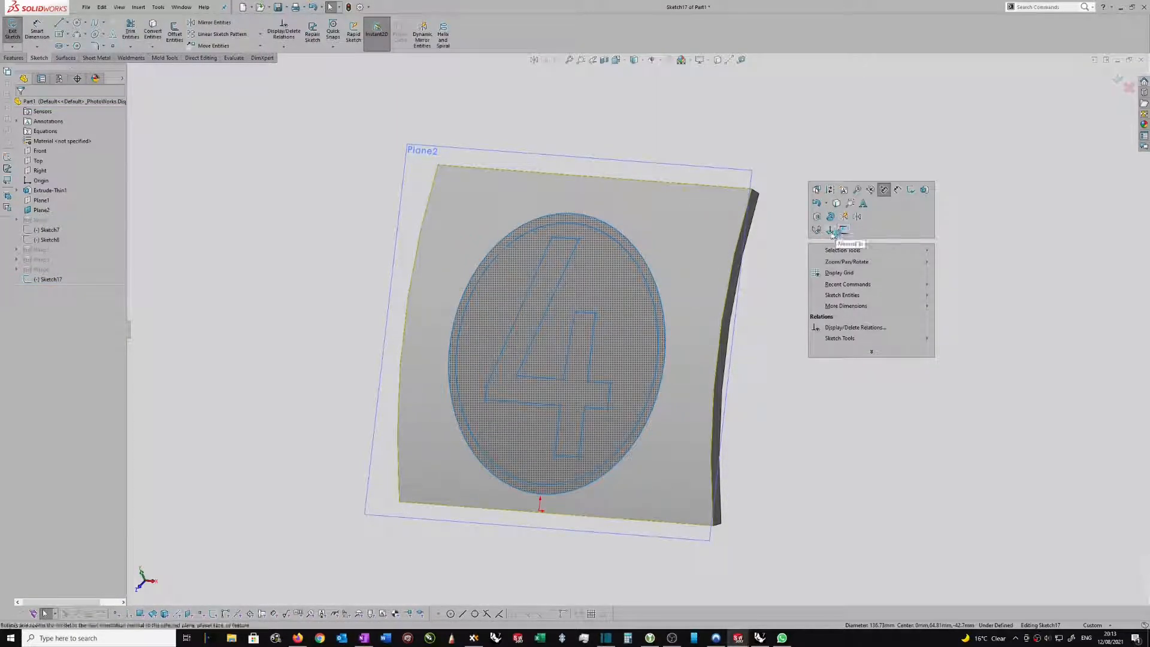
left_click(827, 234)
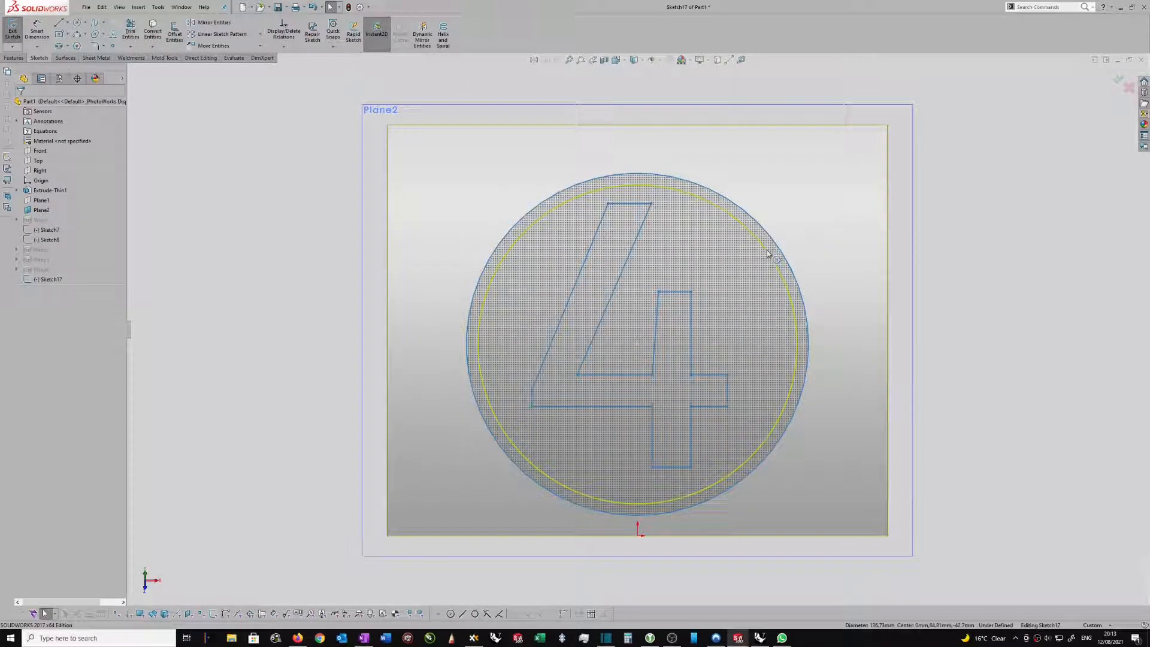
- Convert both logo circles to construction geometry
left_click(769, 254)
left_click(772, 245, "ctrl")
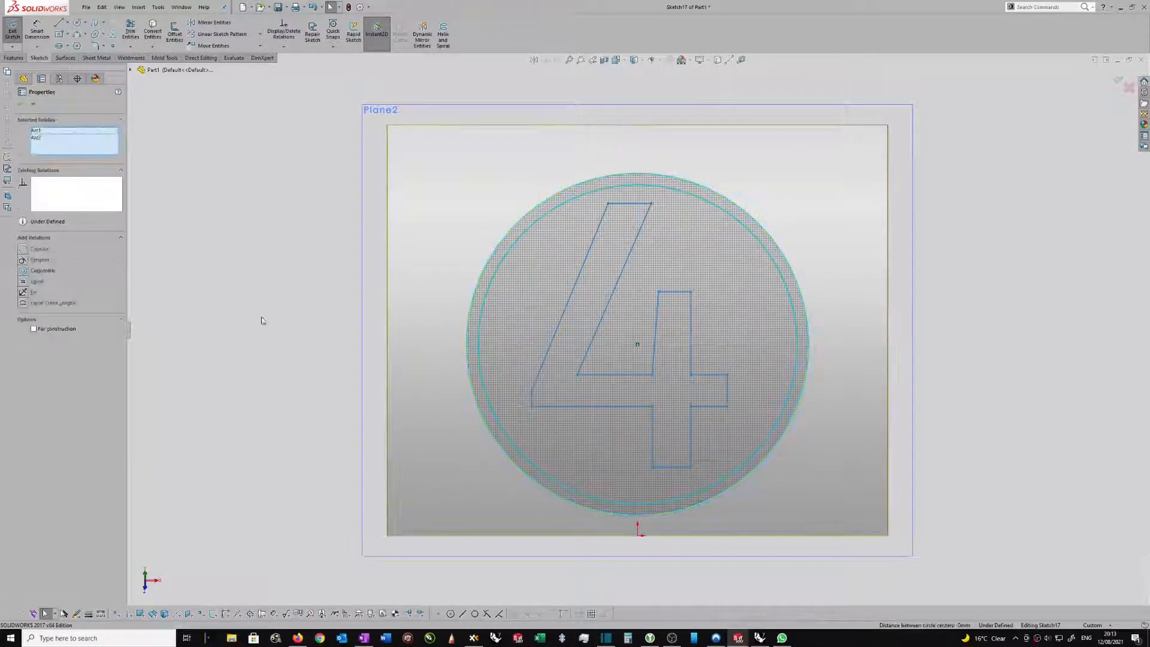
left_click(33, 329)
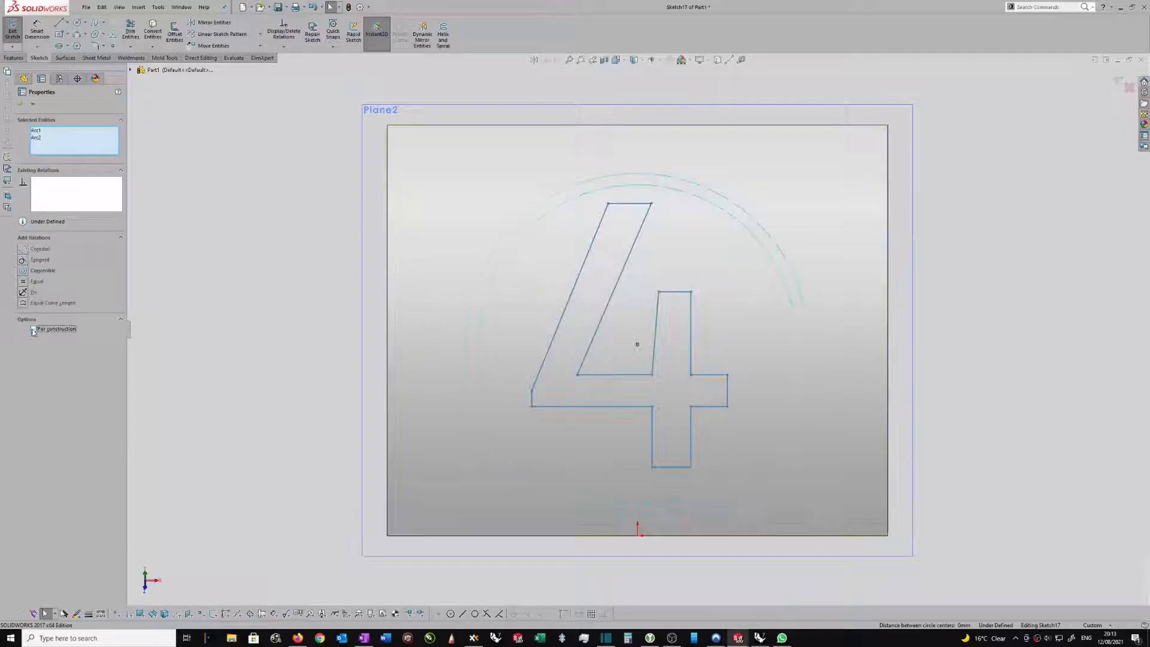
left_click(244, 308)
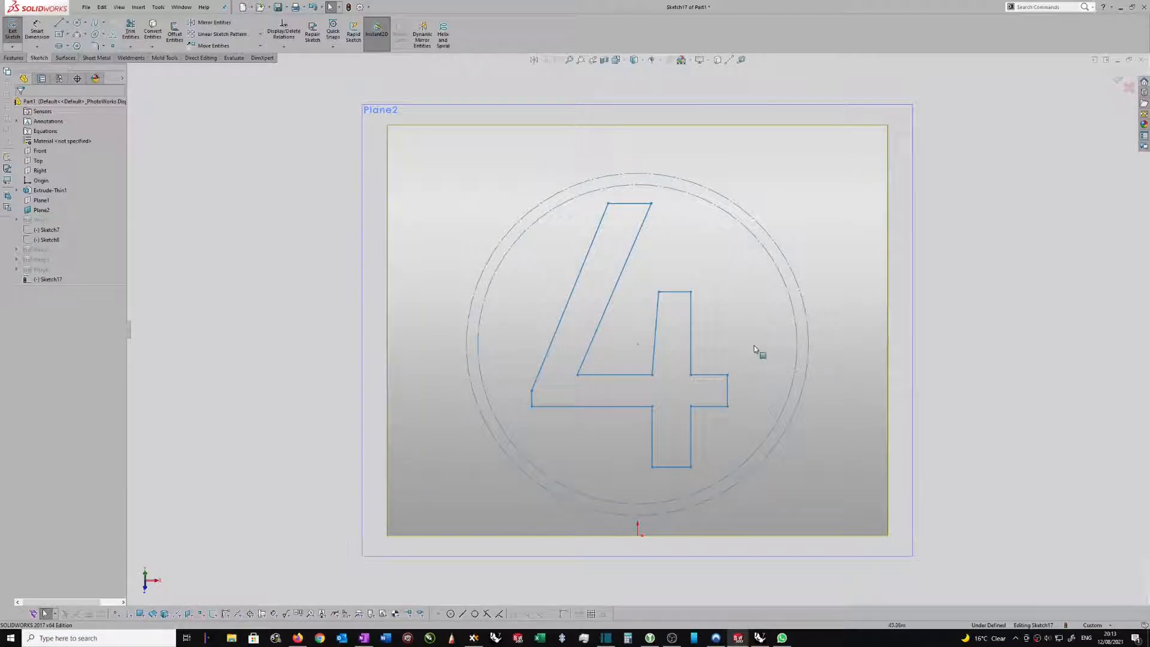
- Restore both logo circles from construction to regular sketch geometry
left_click(553, 204)
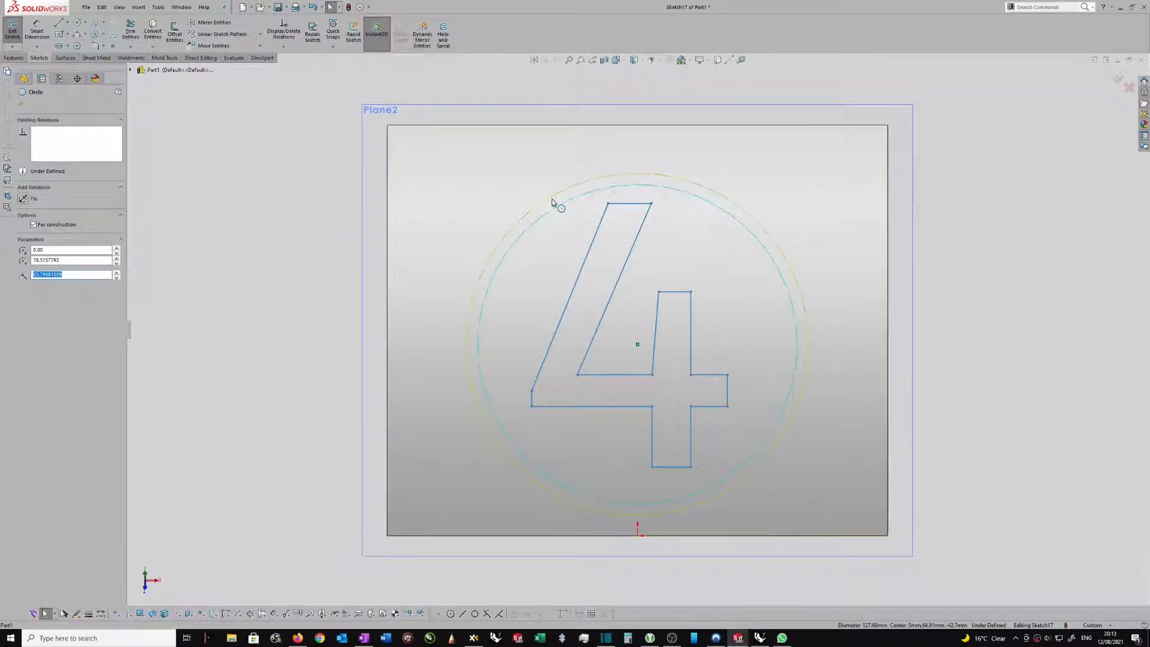
left_click(555, 201, "ctrl")
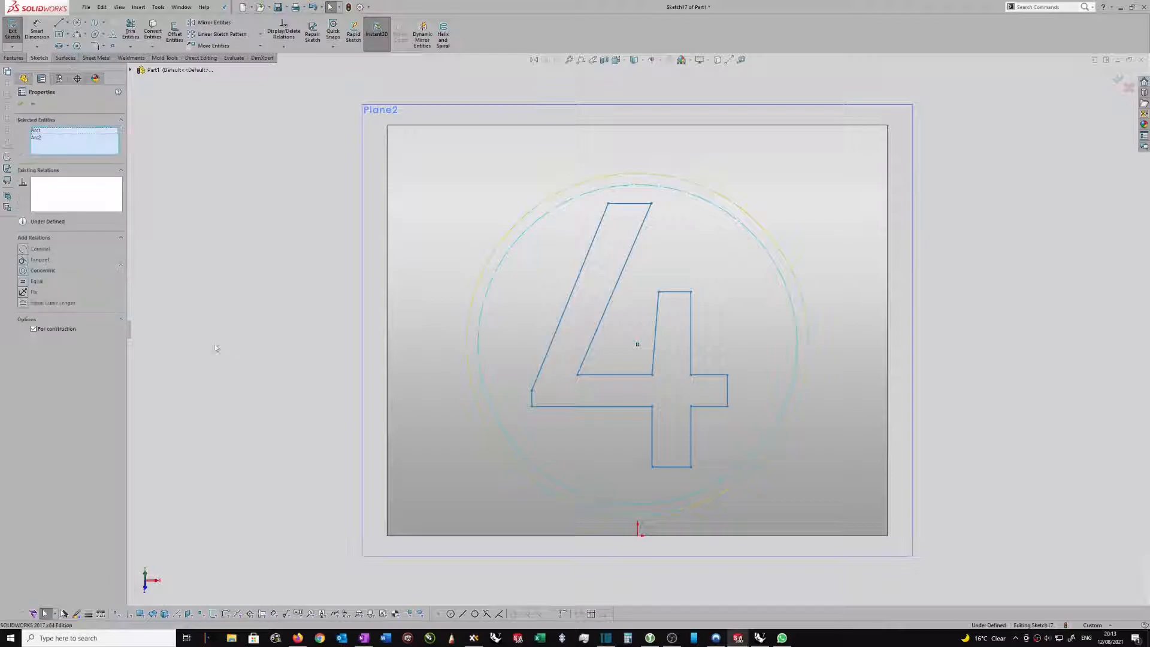
left_click(34, 329)
left_click(316, 262)
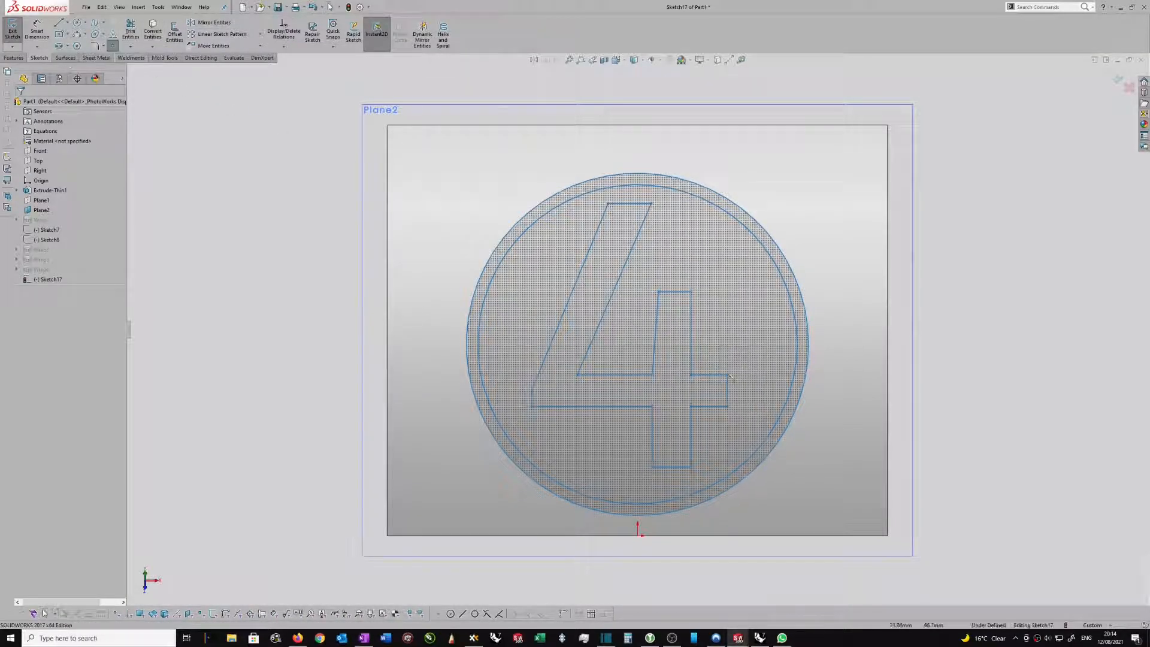
- Place a sketch point at the circles' center and remove it together with the full outline of the 4
left_click(638, 345)
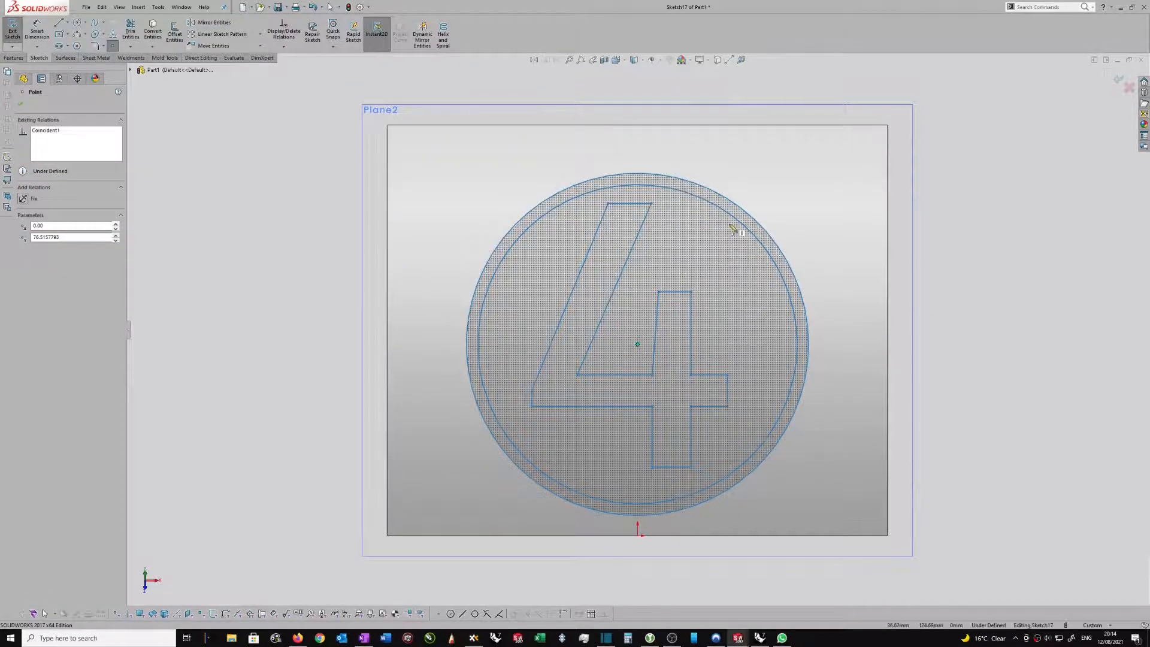
key("Escape")
right_click(601, 224)
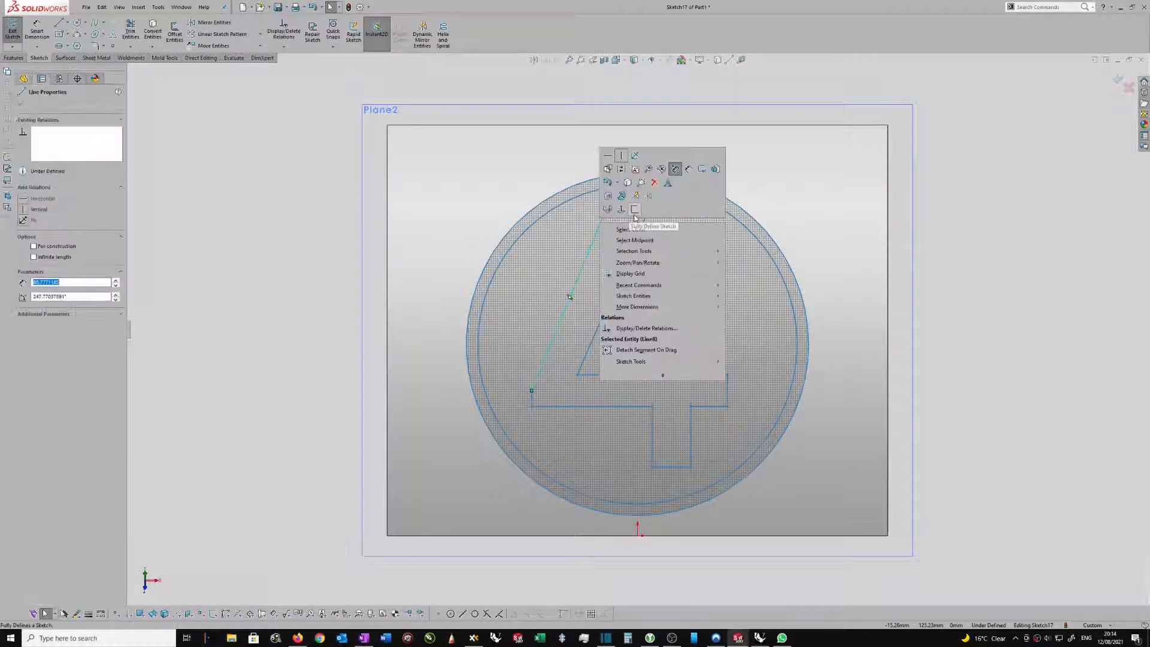
left_click(629, 230)
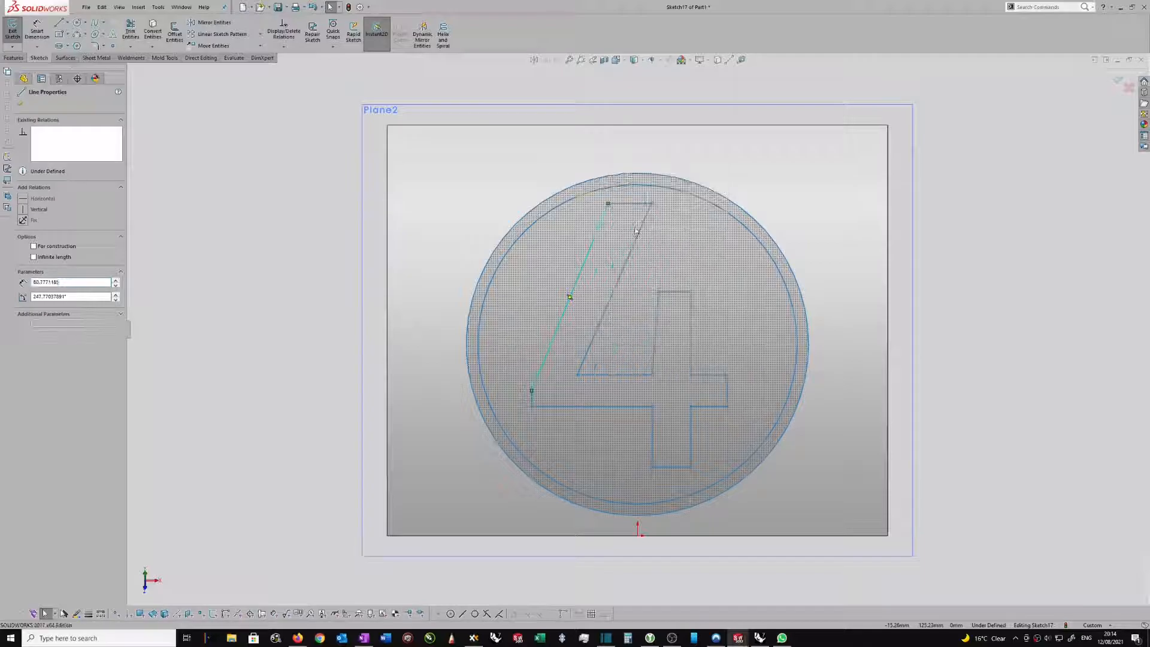
left_click(638, 346, "ctrl")
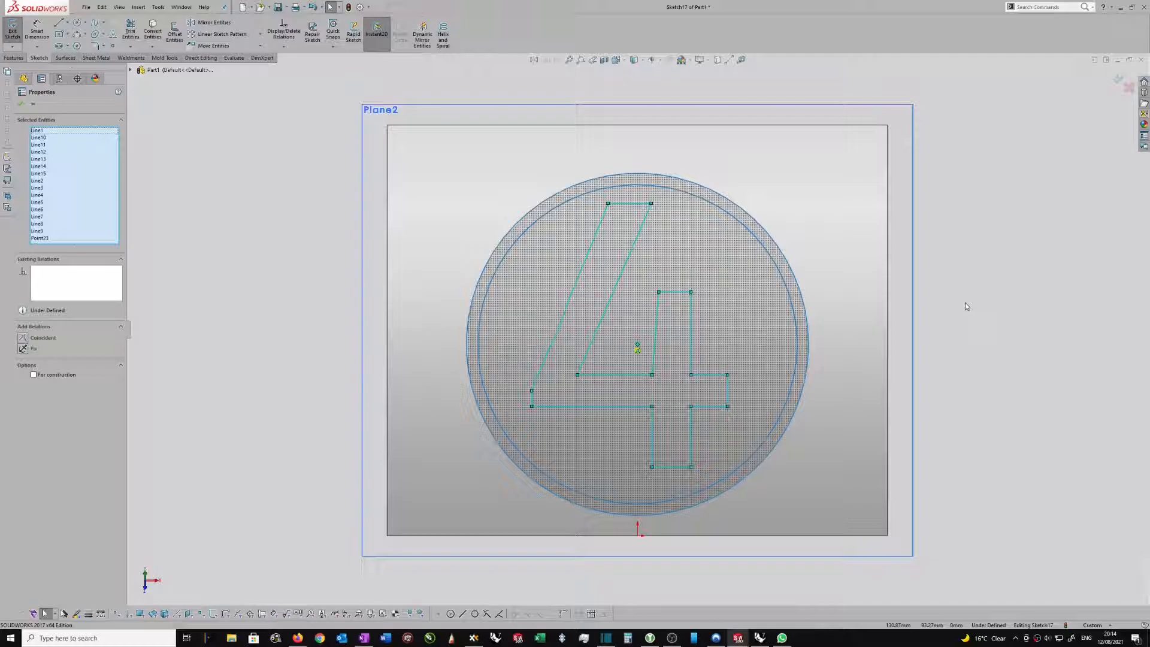
key("Delete")
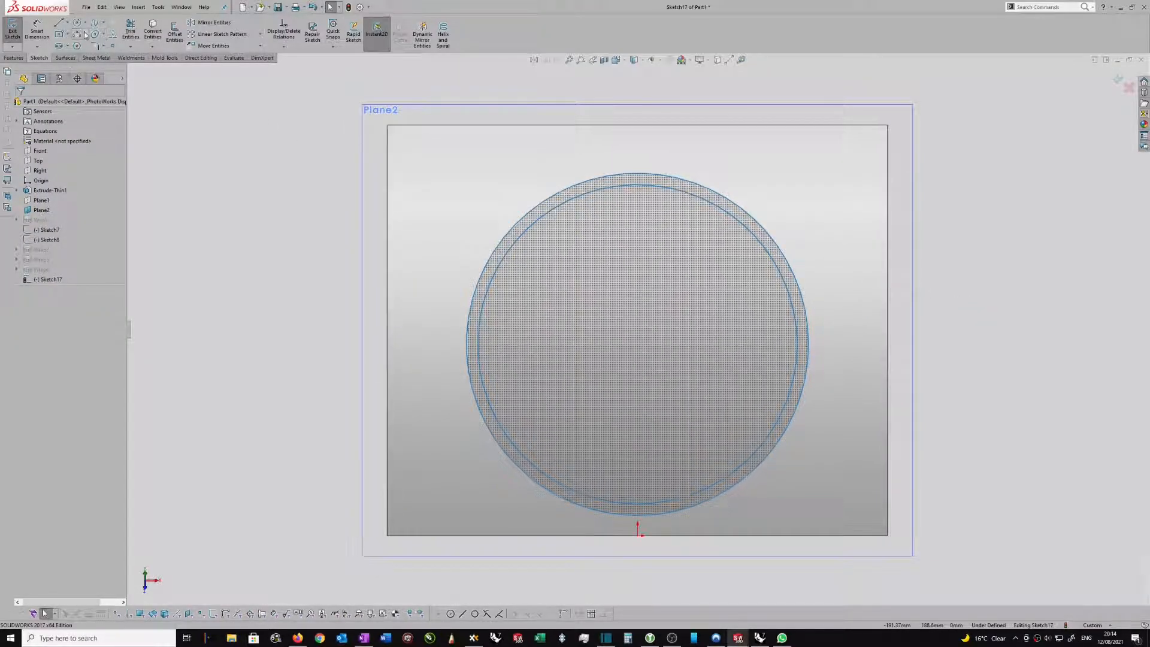
- Place a sketch point at the common center of the two remaining circles and exit the sketch
left_click(112, 47)
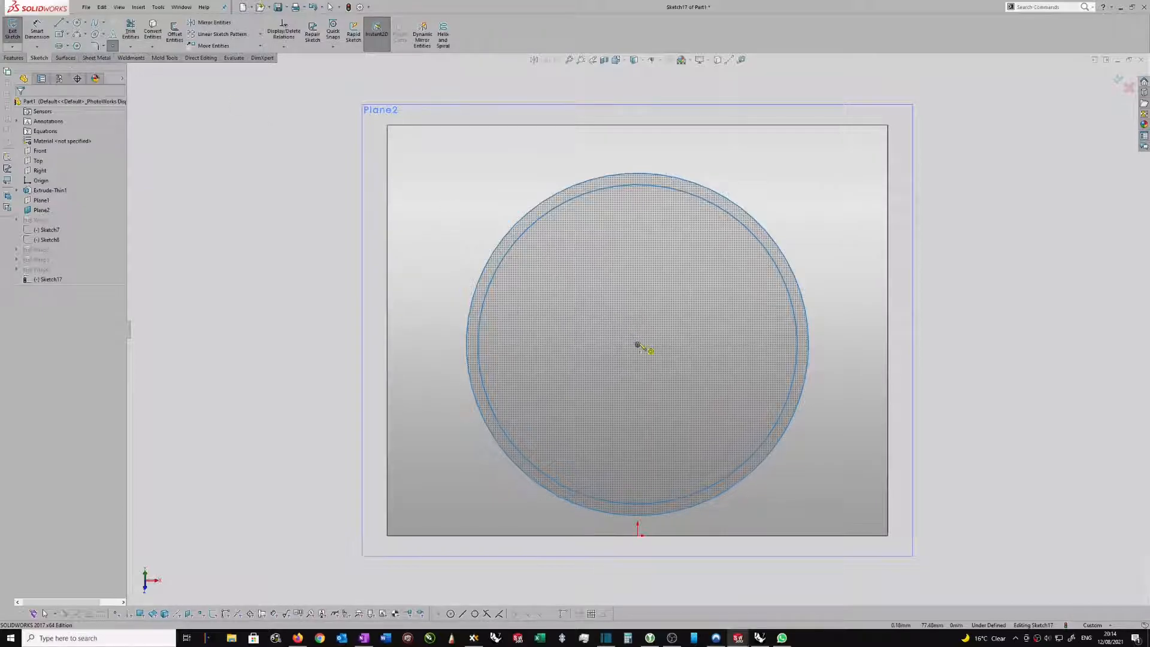
left_click(639, 347)
key("Escape")
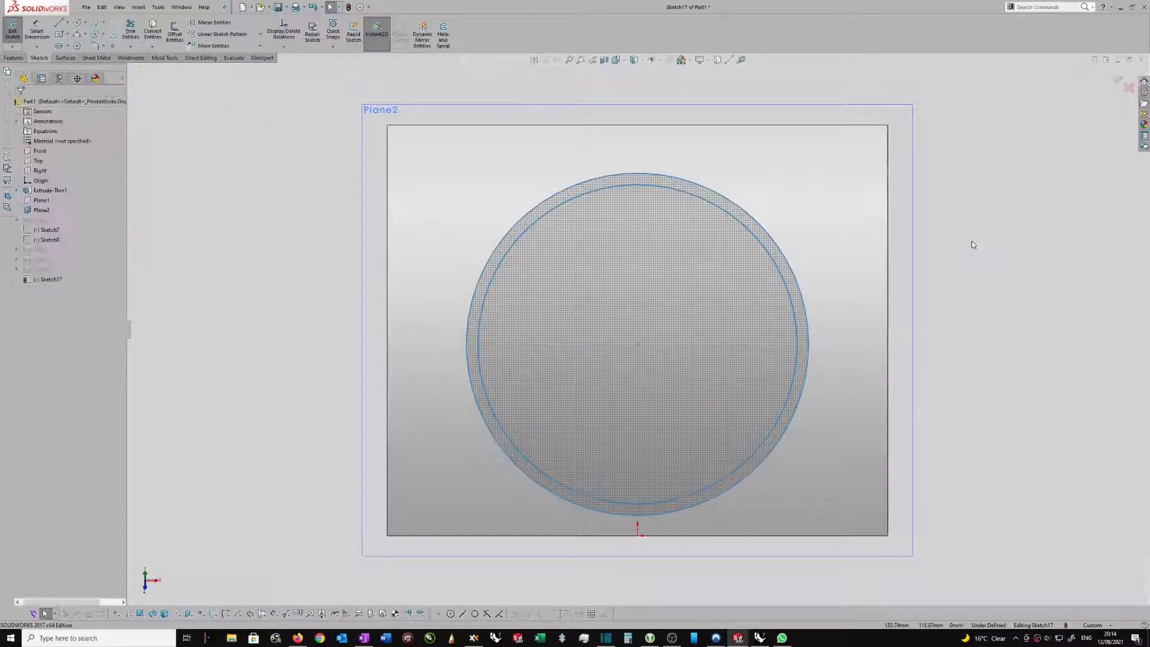
left_click(1118, 81)
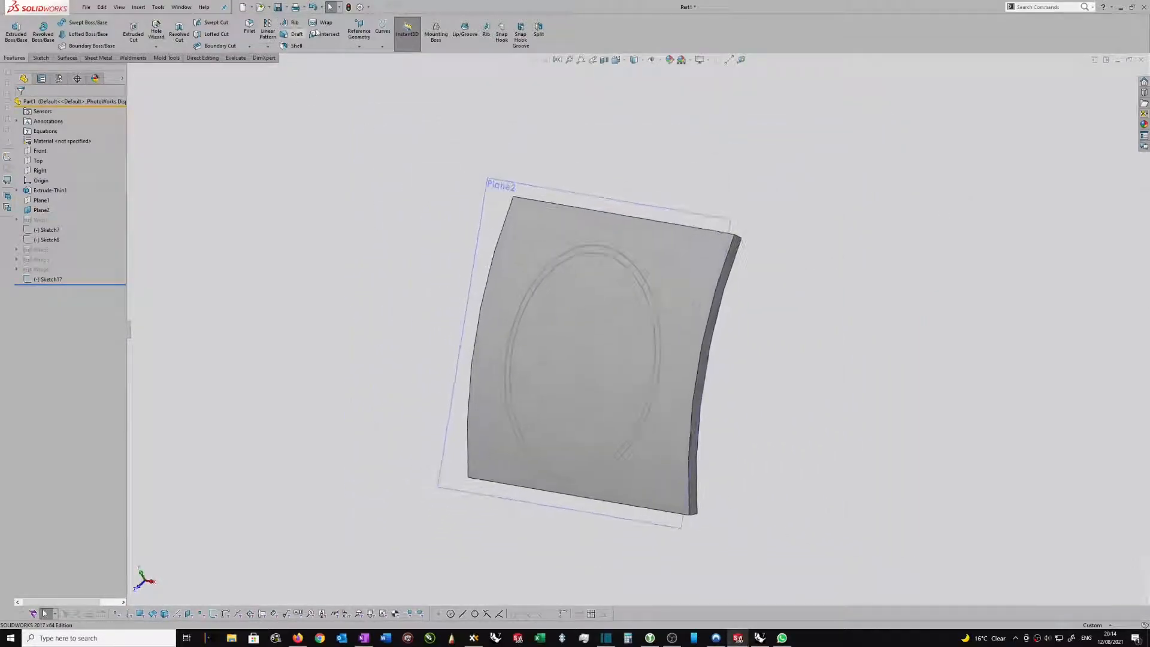
- Emboss the two-circle sketch onto the part's curved face with Wrap at a thickness of 1.20 mm
left_click(317, 22)
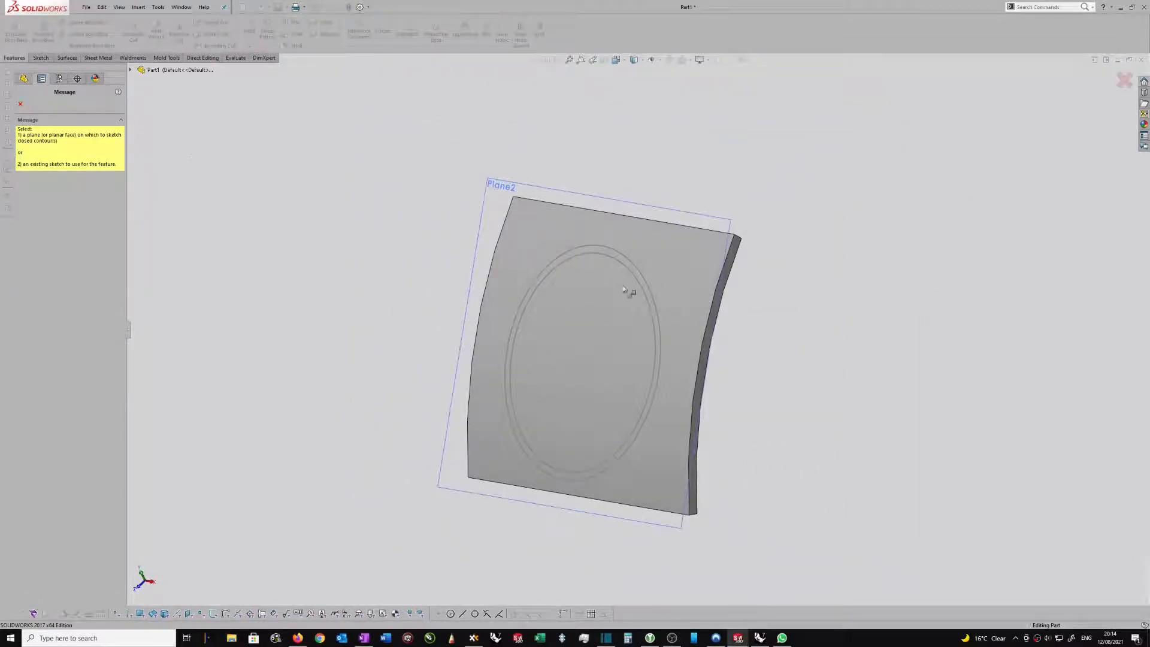
left_click(641, 273)
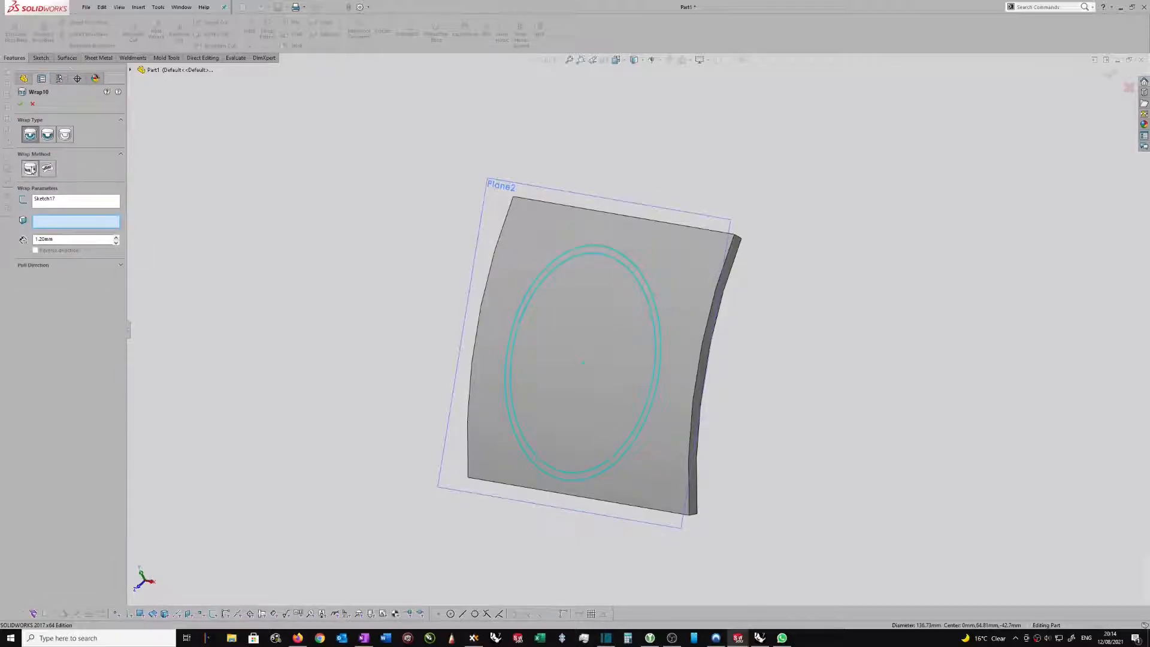
left_click(614, 300)
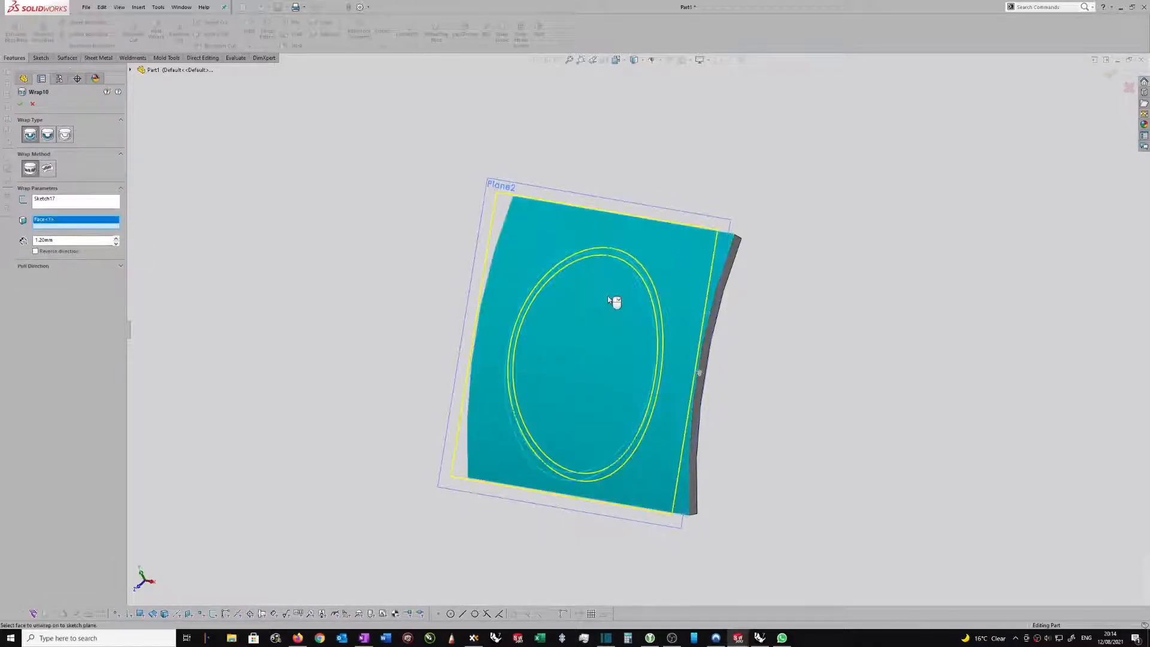
left_click(21, 104)
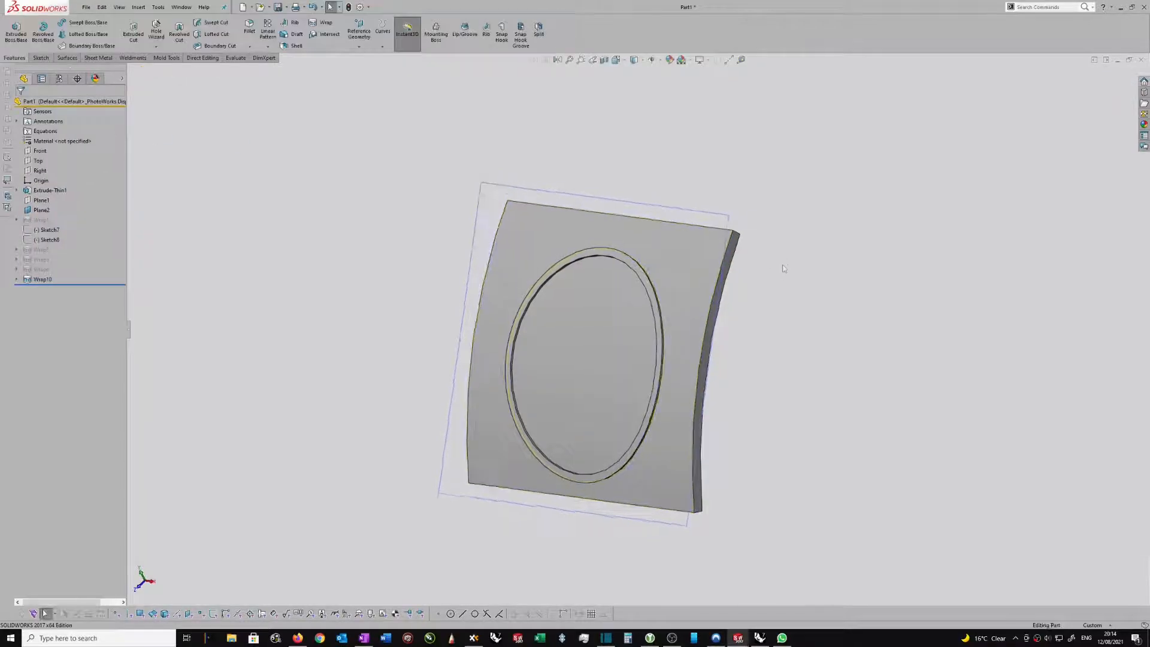
- Start a new sketch on Plane2 and paste the copied outline of the 4 with its reference point
left_click(704, 213)
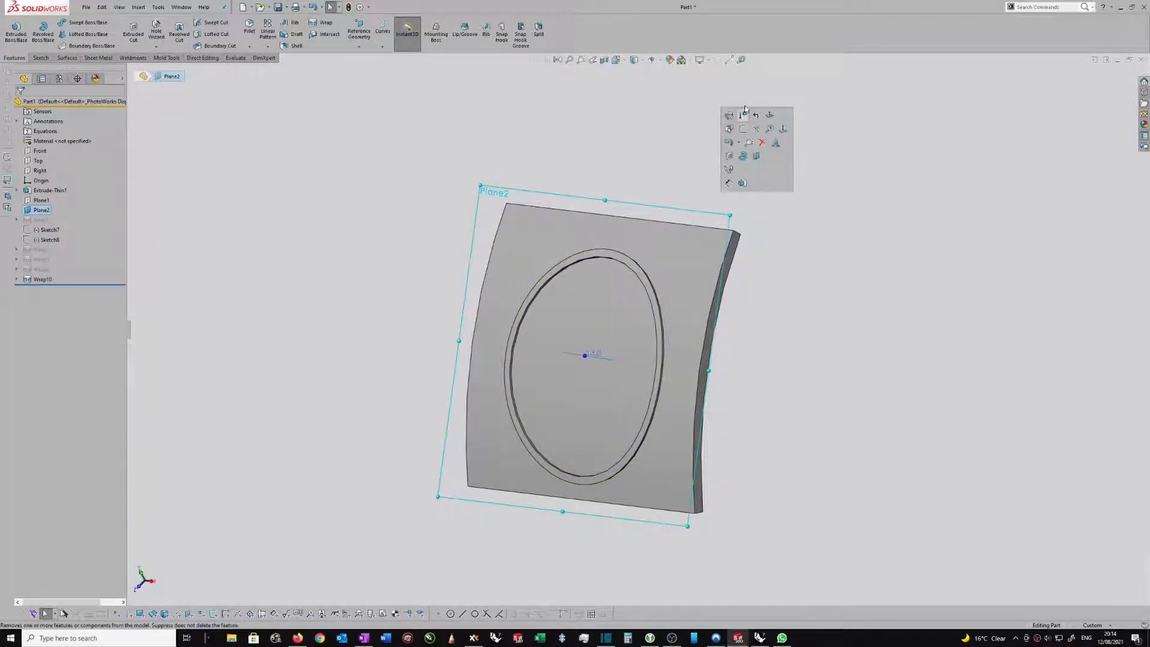
left_click(745, 133)
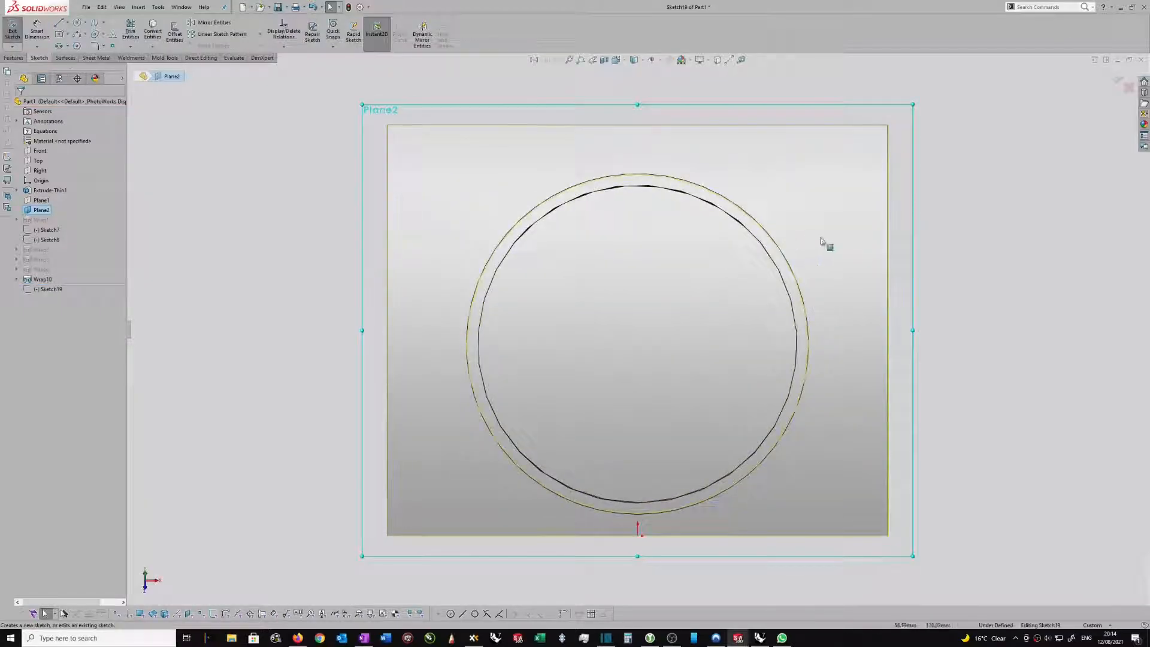
key("ctrl+v")
scroll(940, 203, "up", 1)
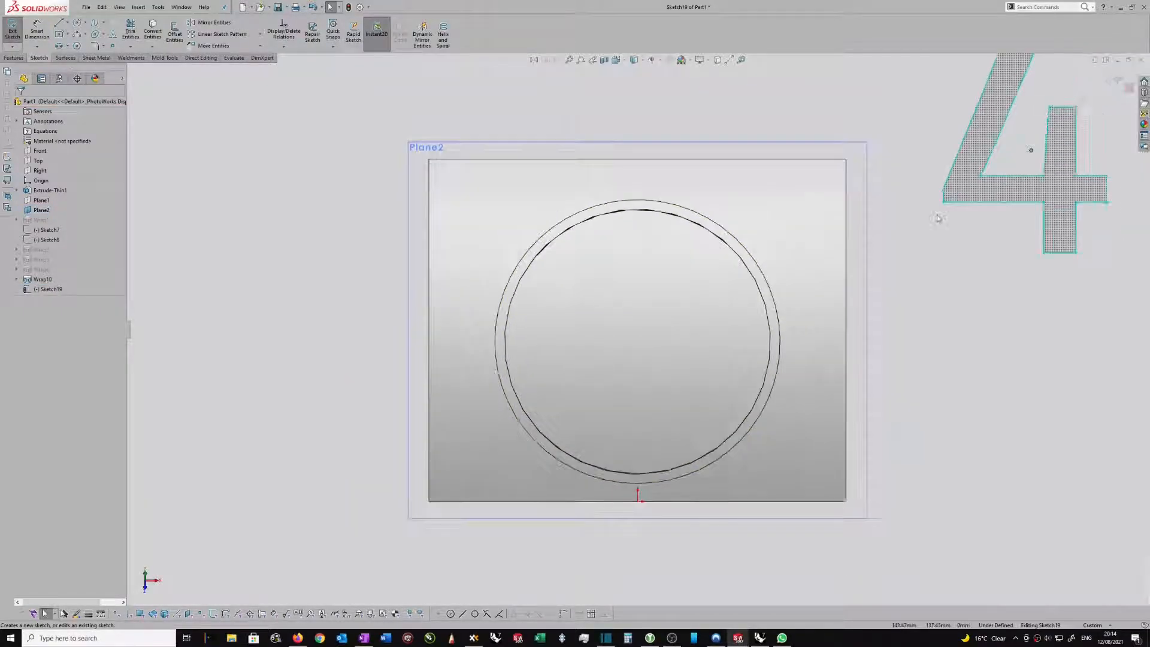
scroll(1031, 162, "up", 3)
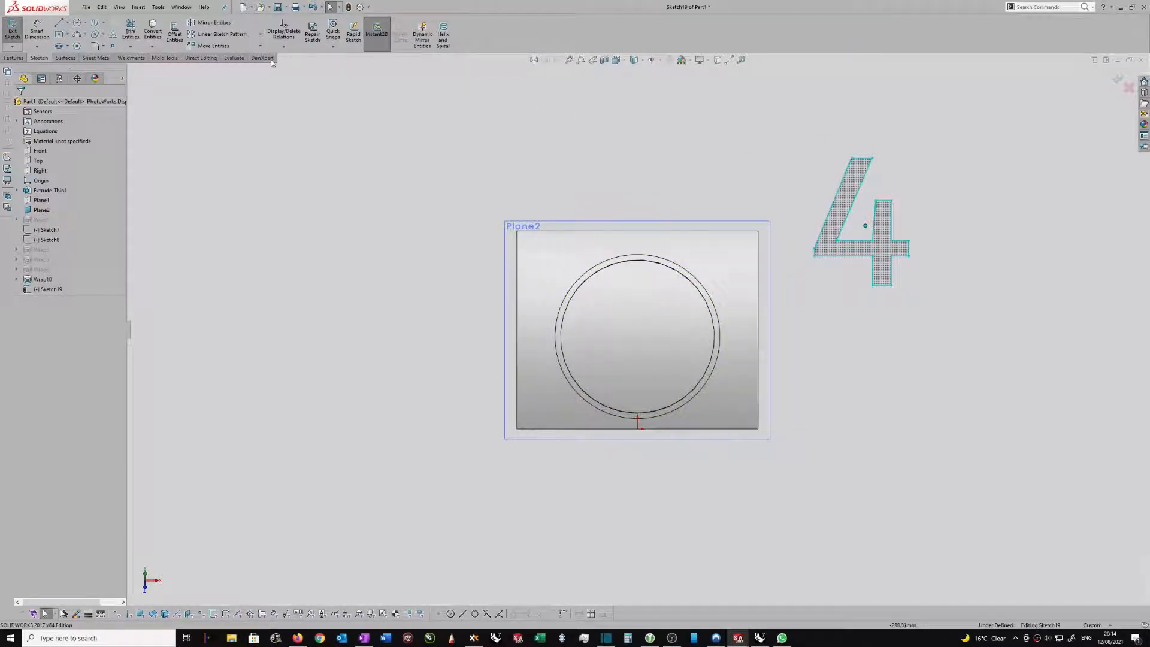
- Move the whole 4 by its reference point from beside the part to near the center of the embossed ring
left_click_drag(780, 101, 966, 321)
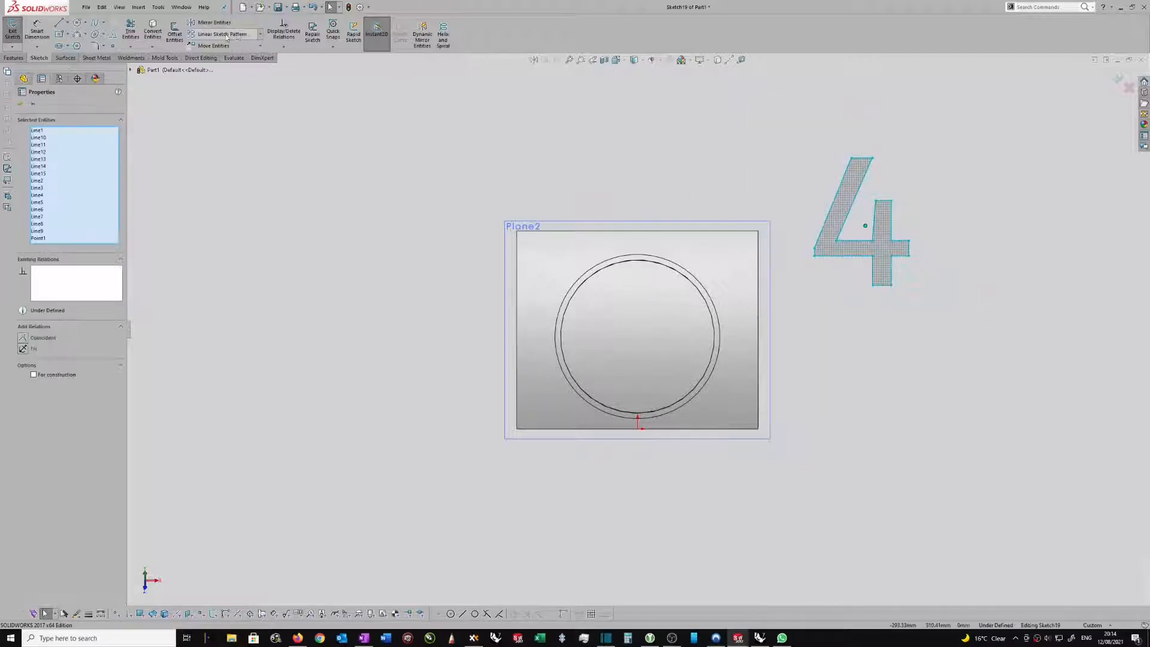
left_click(212, 46)
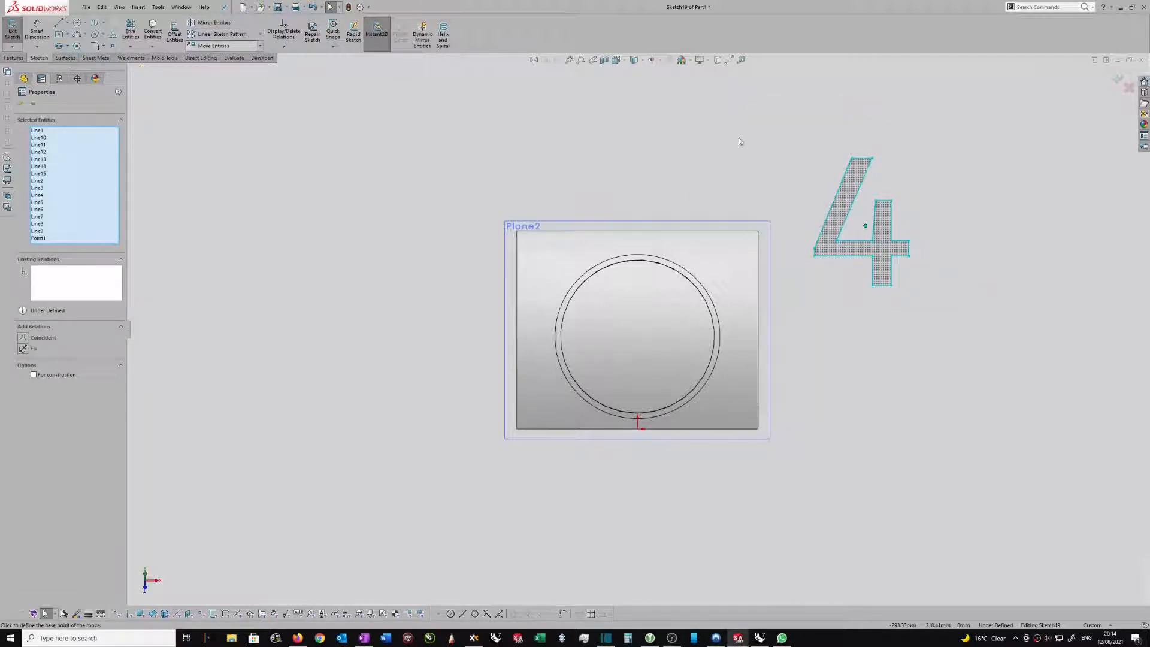
left_click(866, 226)
scroll(647, 269, "down", 2)
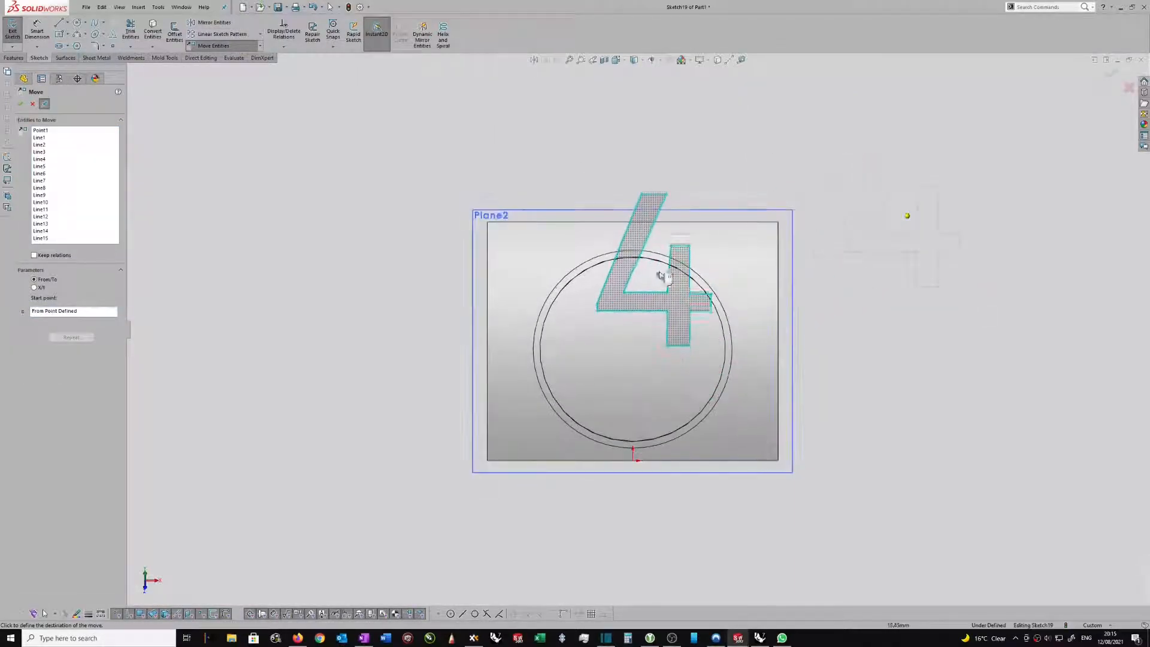
scroll(632, 341, "down", 2)
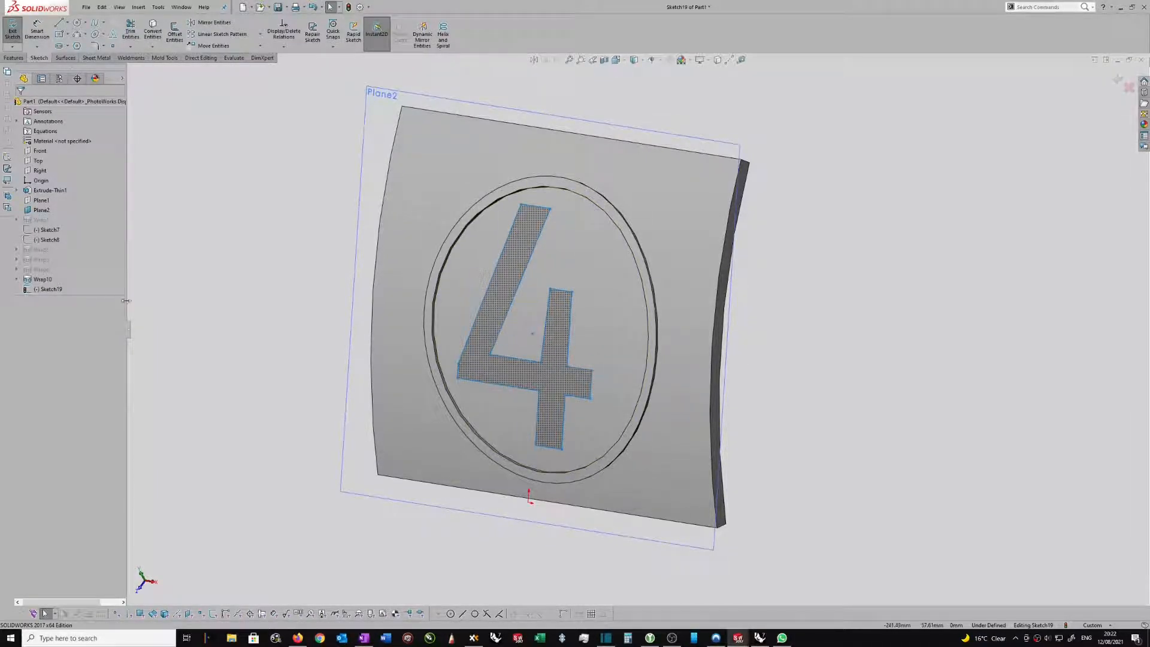
- Show the two-circle sketch used by the ring's Wrap feature so its center point can serve as a reference
left_click(17, 279)
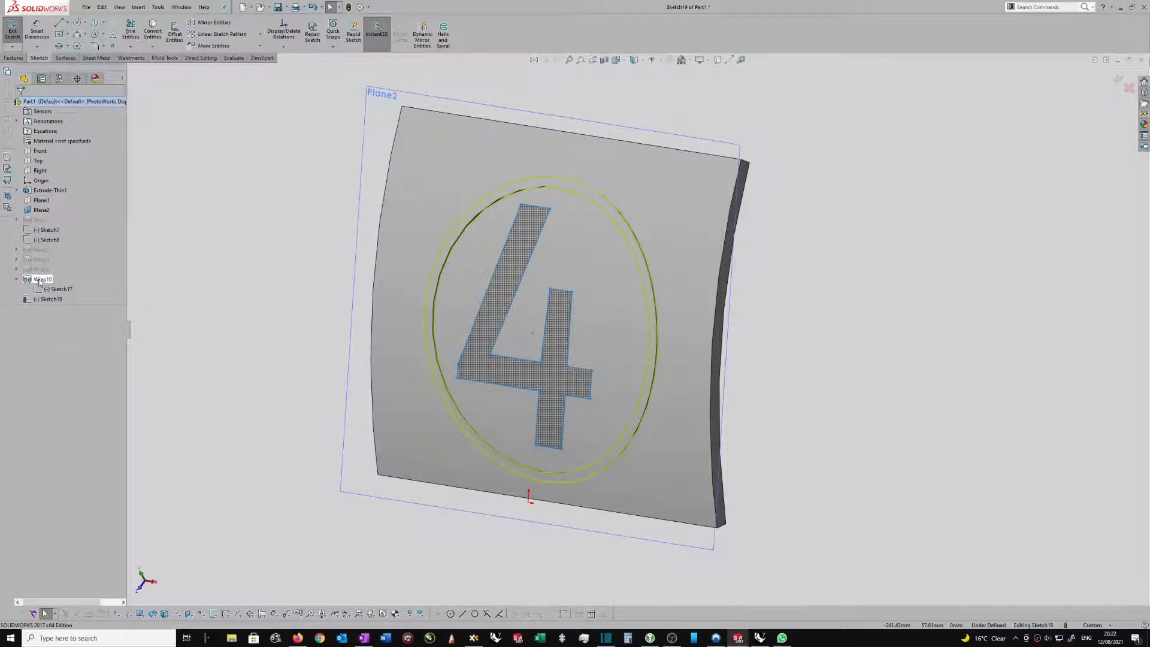
left_click(60, 289)
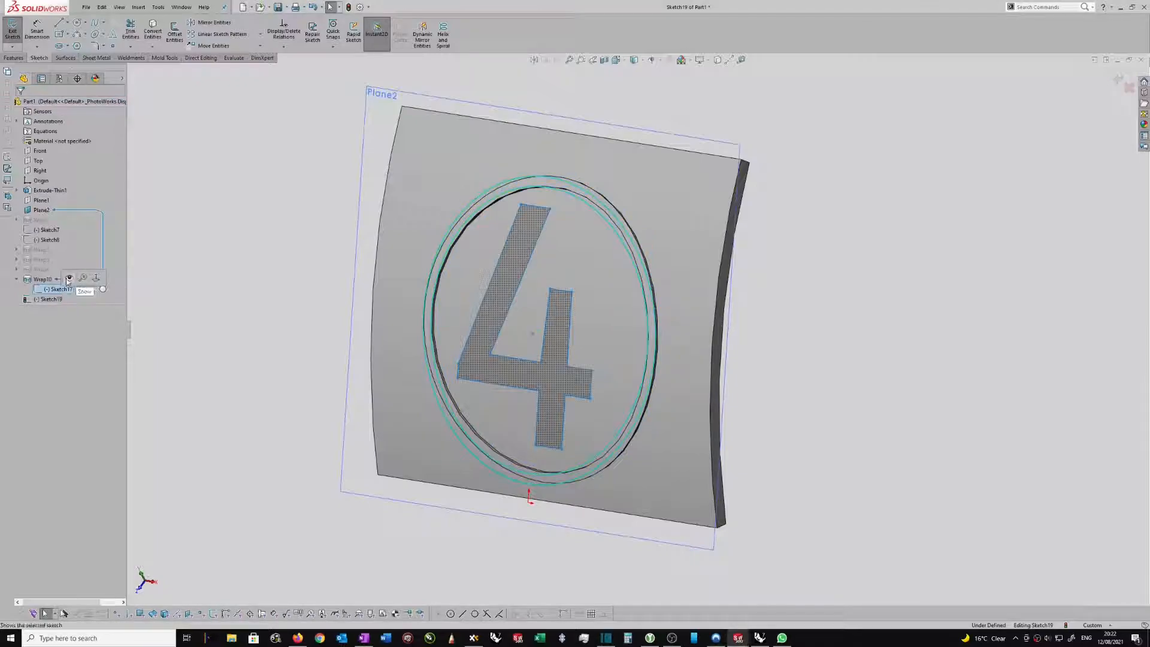
left_click(69, 280)
scroll(534, 314, "down", 2)
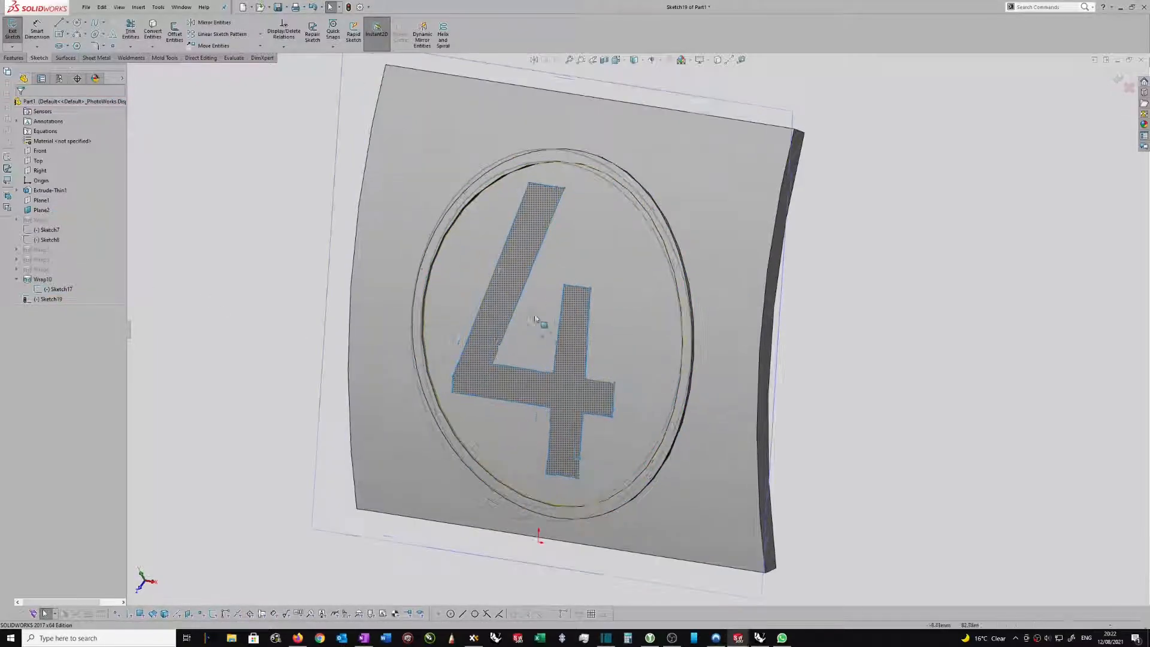
- Move the 4 from its reference point onto the center point of the circle sketch and exit the sketch
left_click(498, 305)
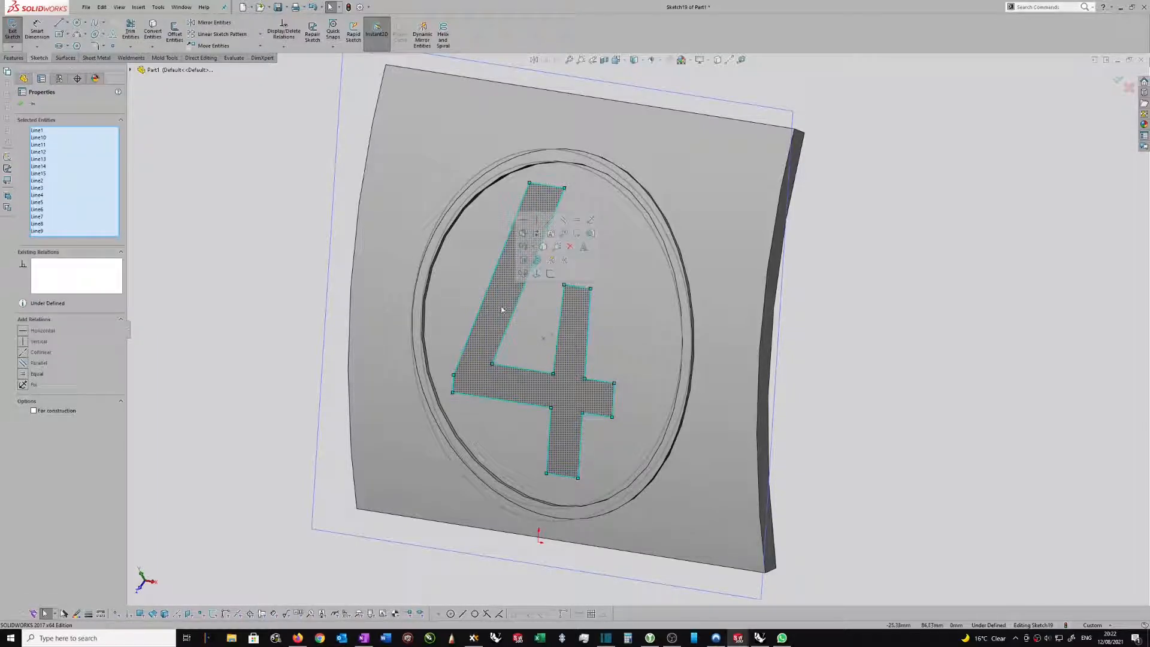
left_click(543, 340, "ctrl")
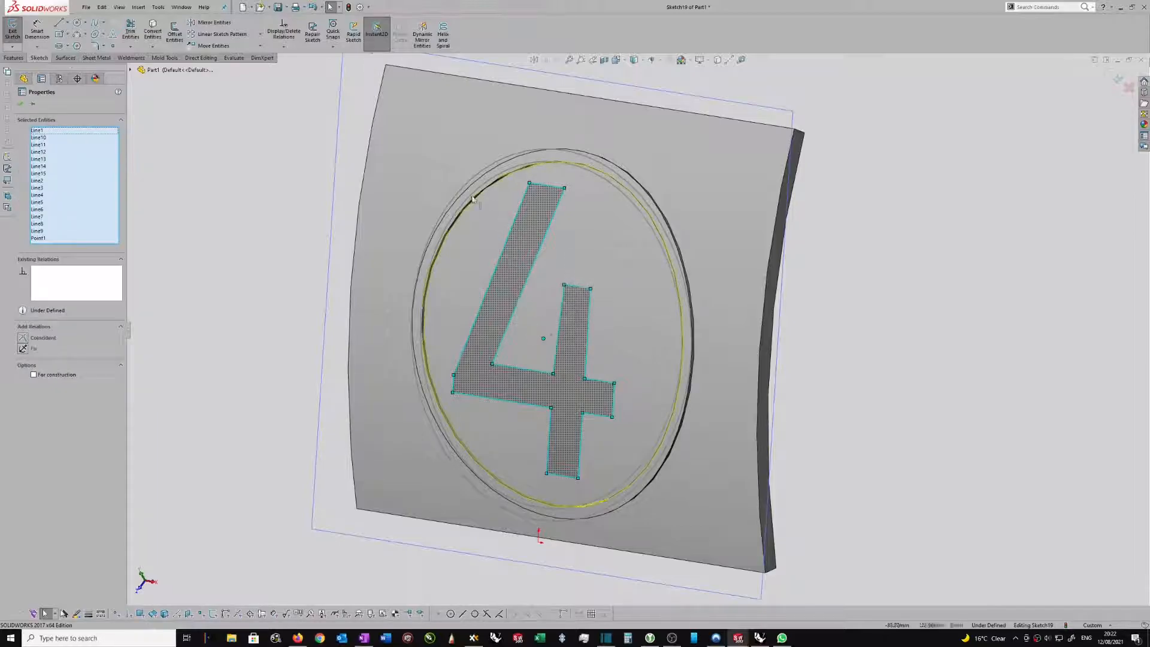
left_click(212, 47)
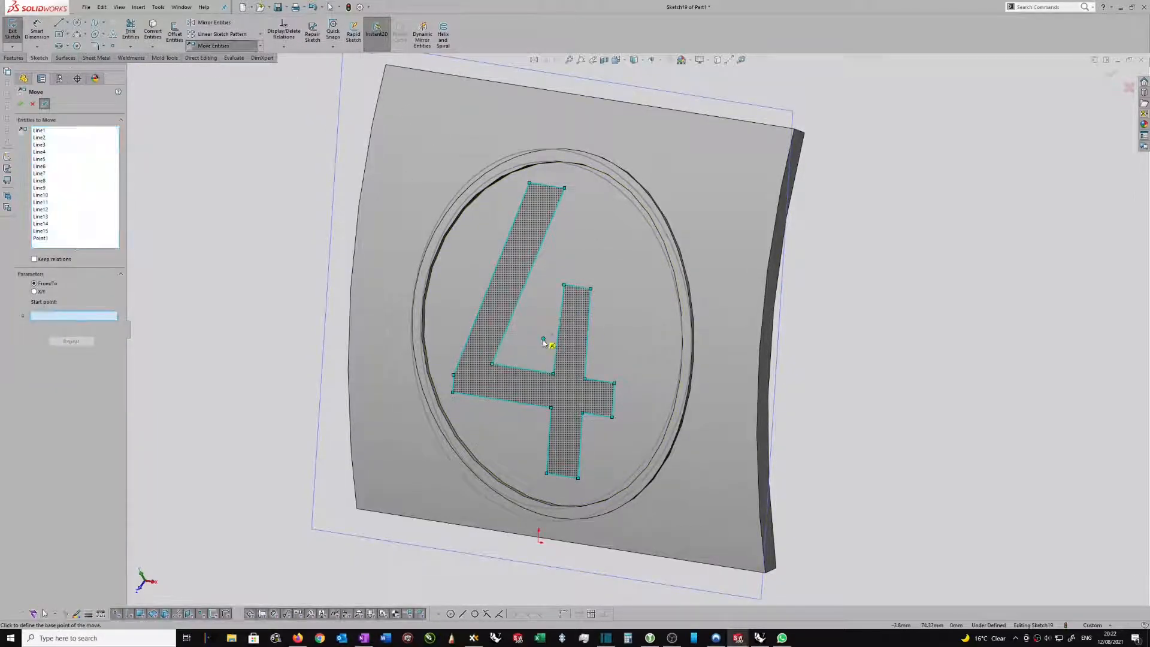
left_click(543, 339)
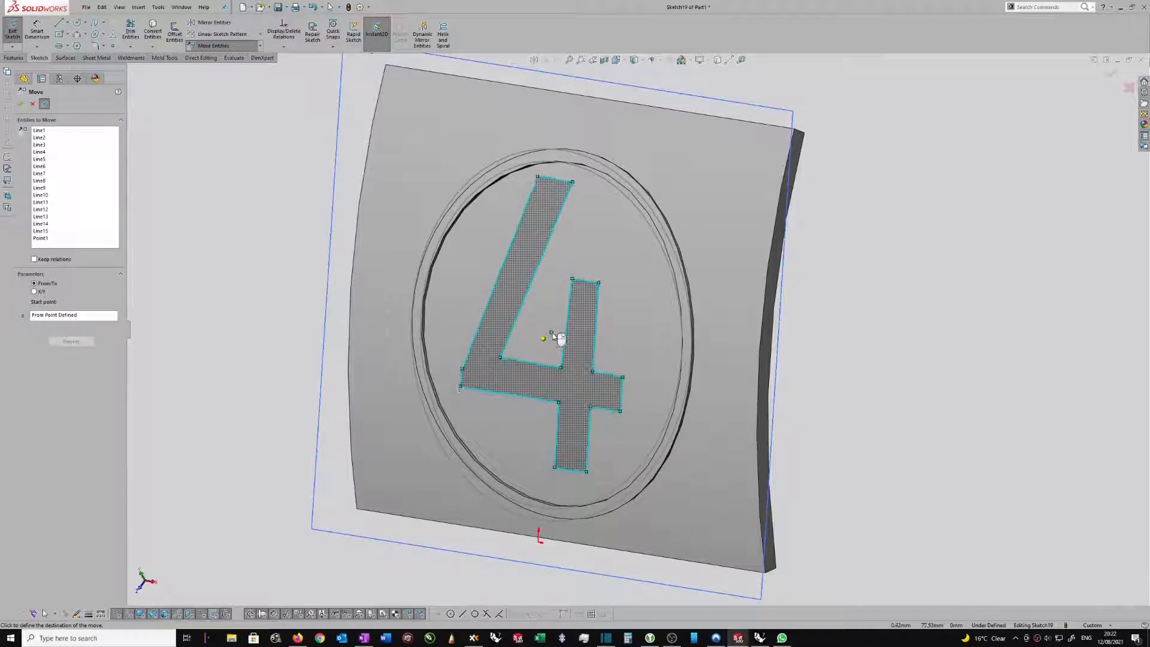
scroll(552, 336, "up", 5)
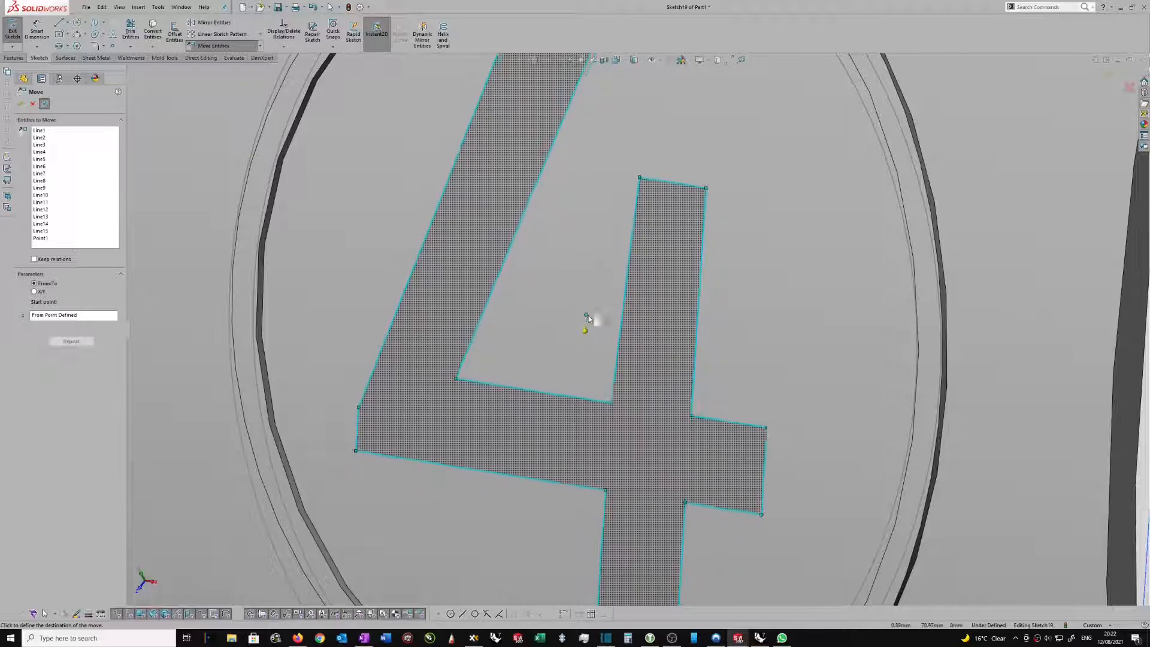
left_click(586, 325)
scroll(523, 331, "down", 6)
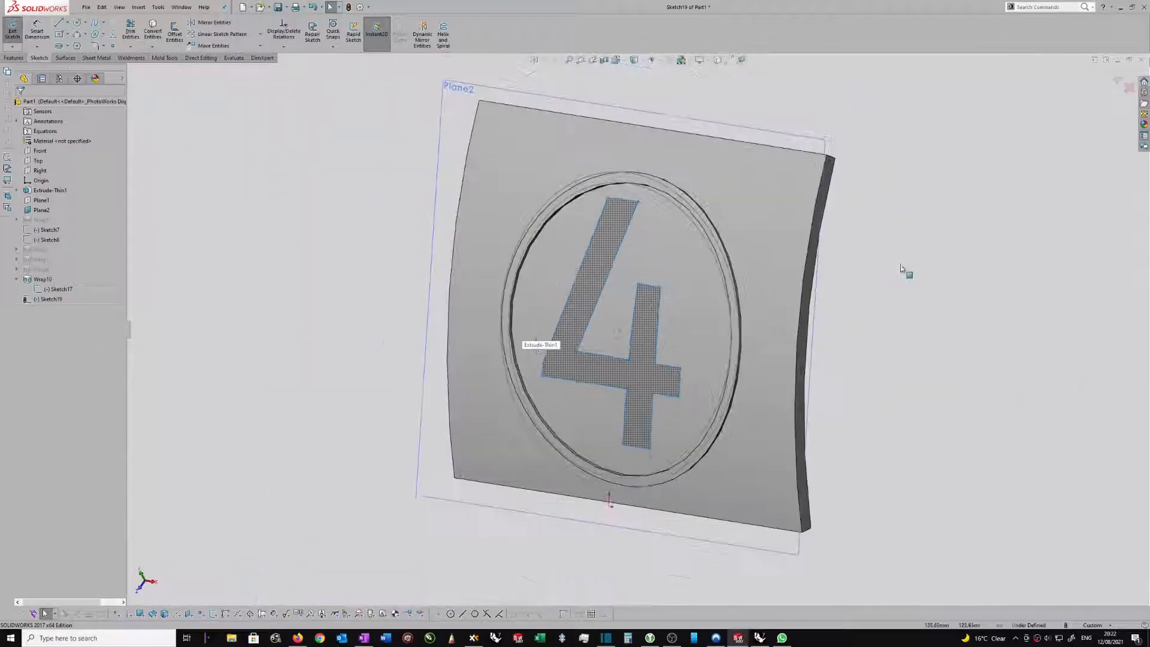
left_click(1118, 80)
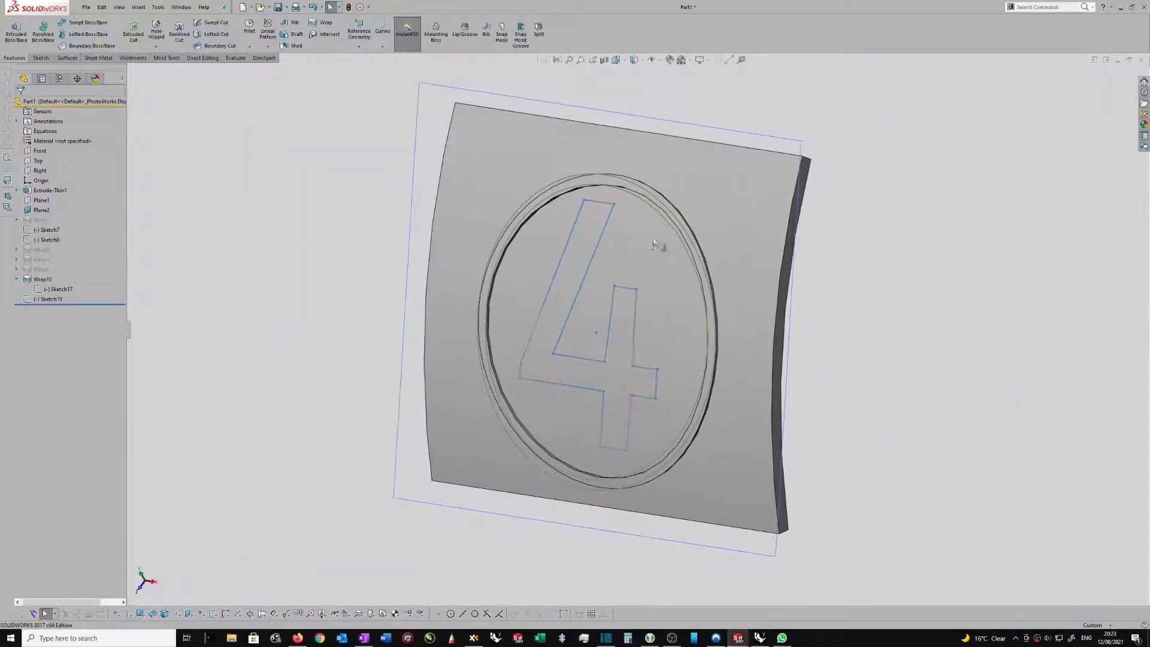
- Emboss the sketch of the 4 onto the curved face inside the ring with a 1.20 mm spline-surface Wrap
left_click(604, 229)
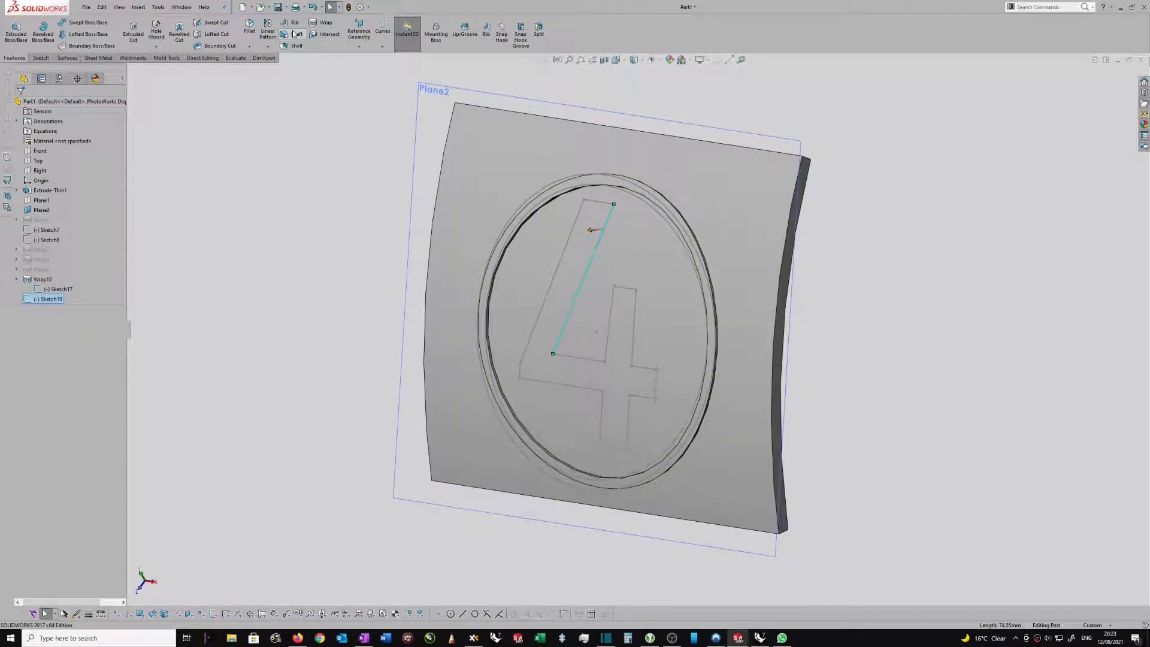
left_click(323, 22)
left_click(636, 257)
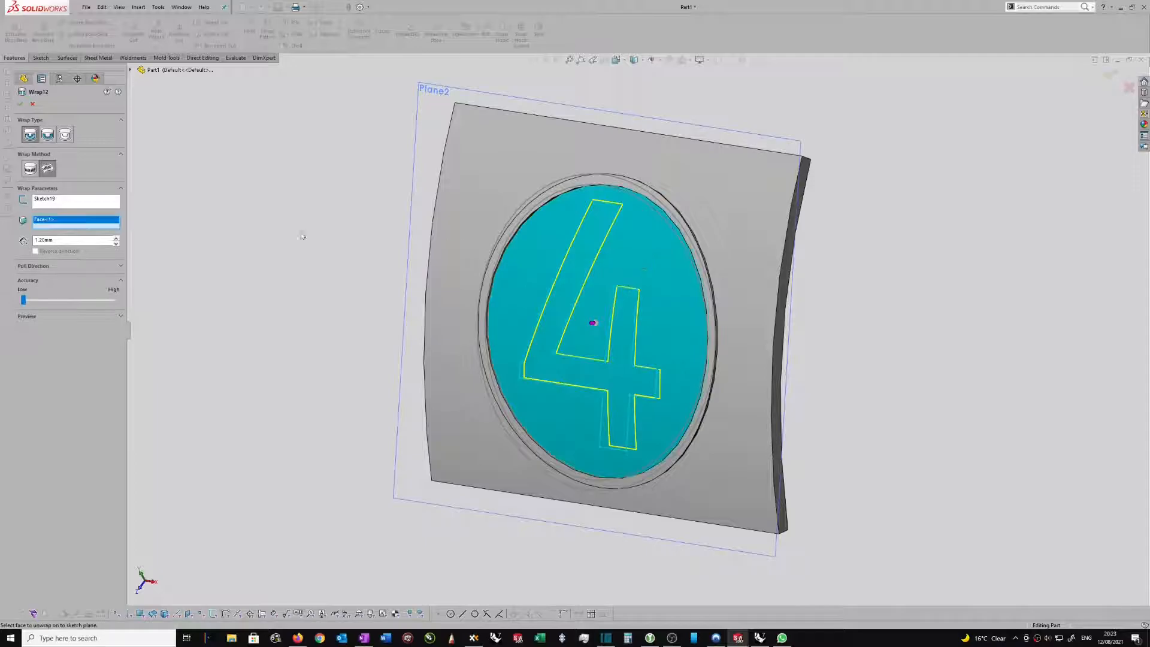
left_click(21, 106)
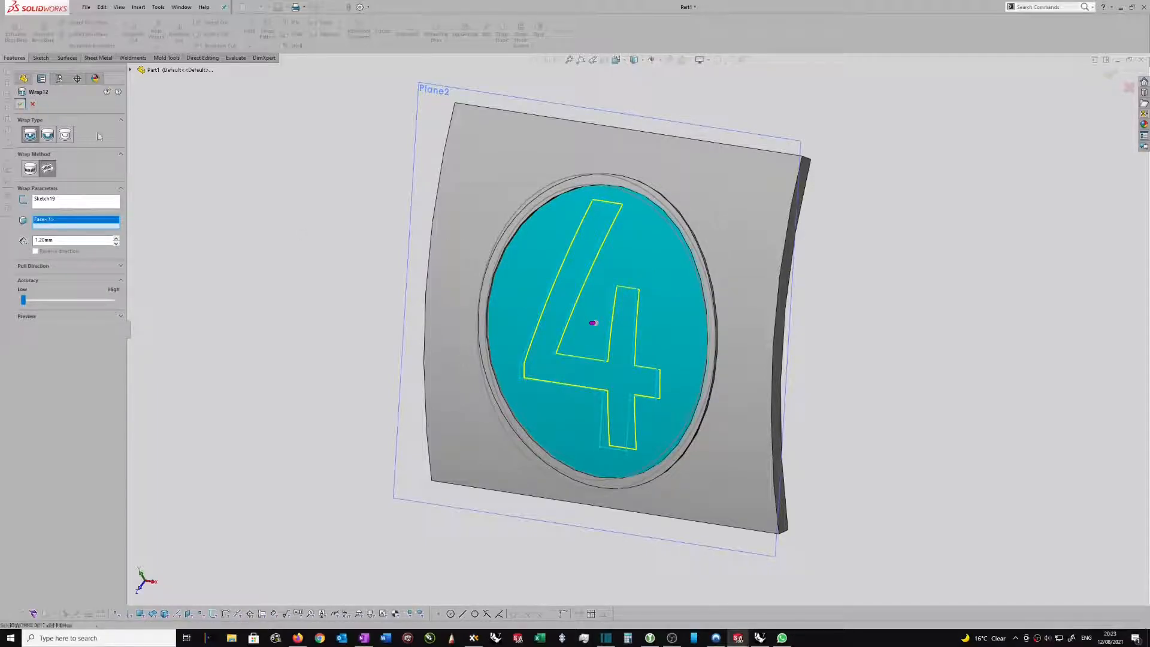
- Hide the two-circle sketch and inspect the embossed ring and 4 on the curved part
mouse_move(985, 242)
middle_mouse_down()
mouse_move(922, 284)
mouse_move(772, 267)
middle_mouse_up()
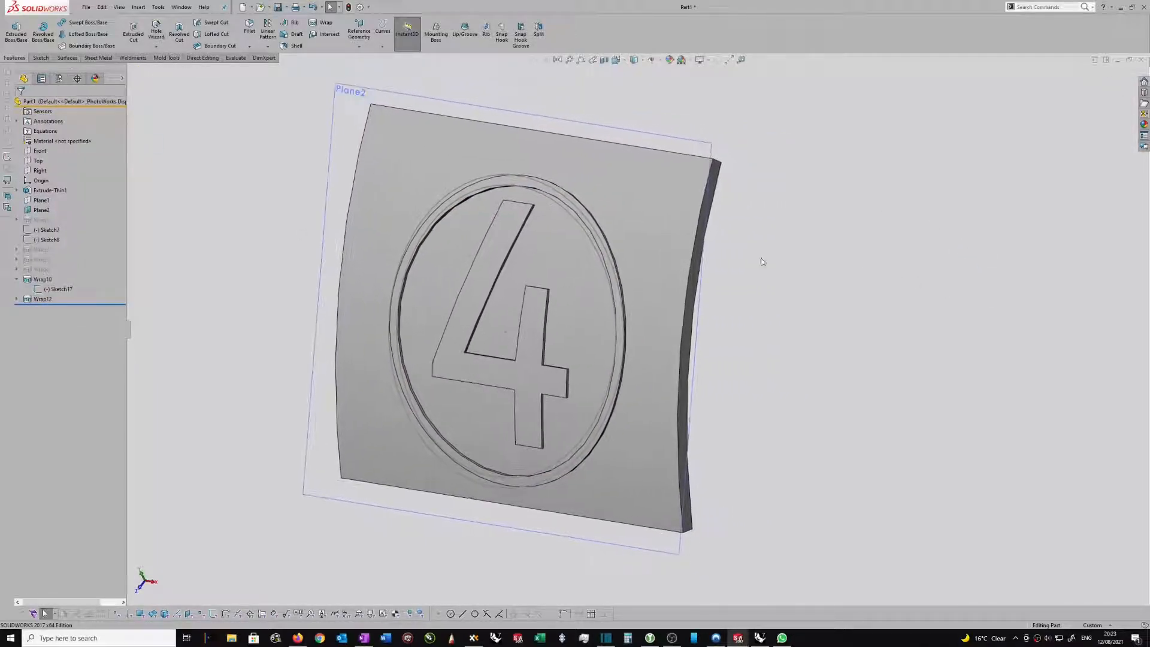
left_click(544, 185)
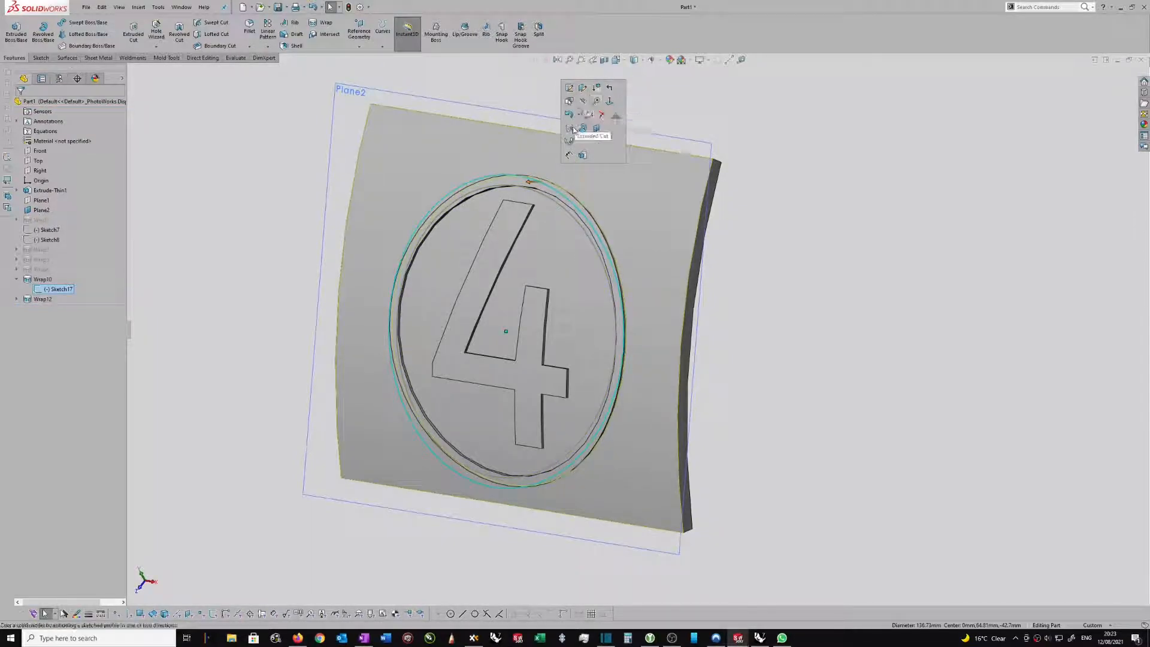
left_click(733, 239)
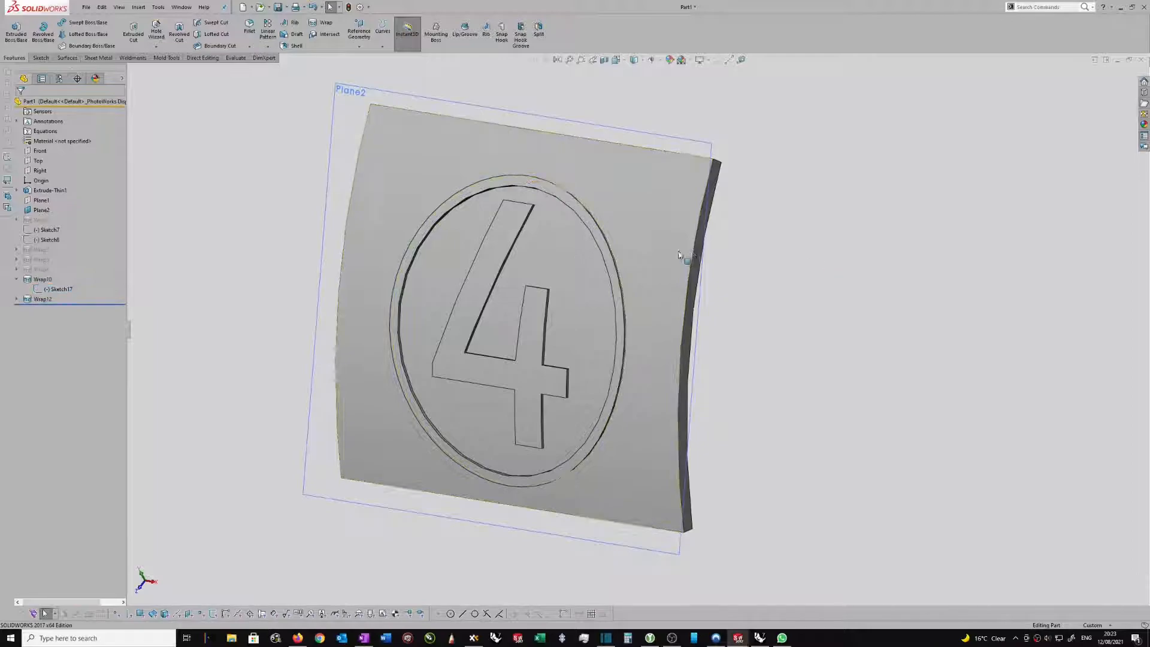
scroll(731, 268, "up", 1)
middle_click_drag(751, 277, 767, 297)
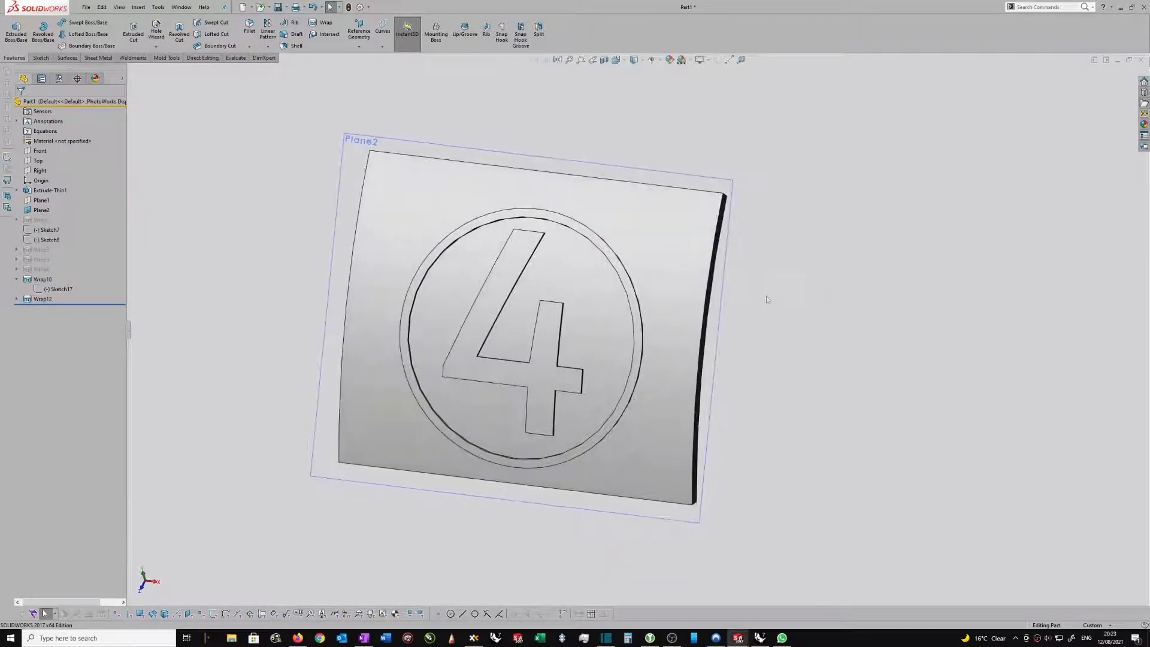
- Switch to Rhino and draw a vertical line from the lower-right corner of the 4's stem down to the inner circle
left_click(760, 638)
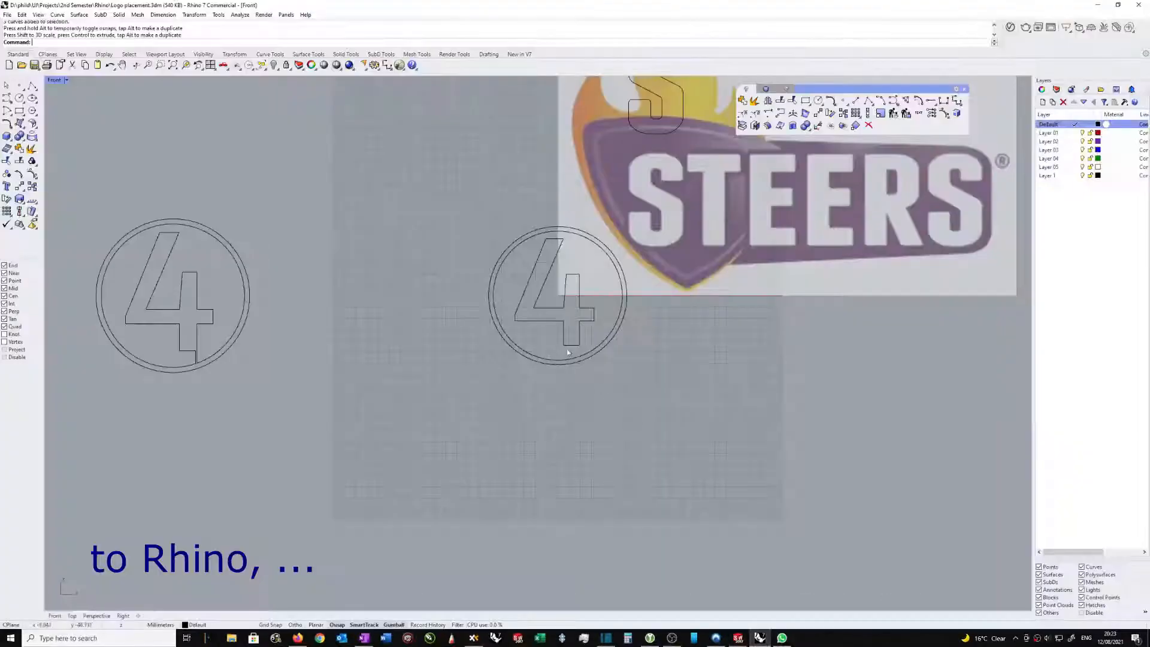
scroll(629, 314, "up", 4)
scroll(543, 230, "down", 2)
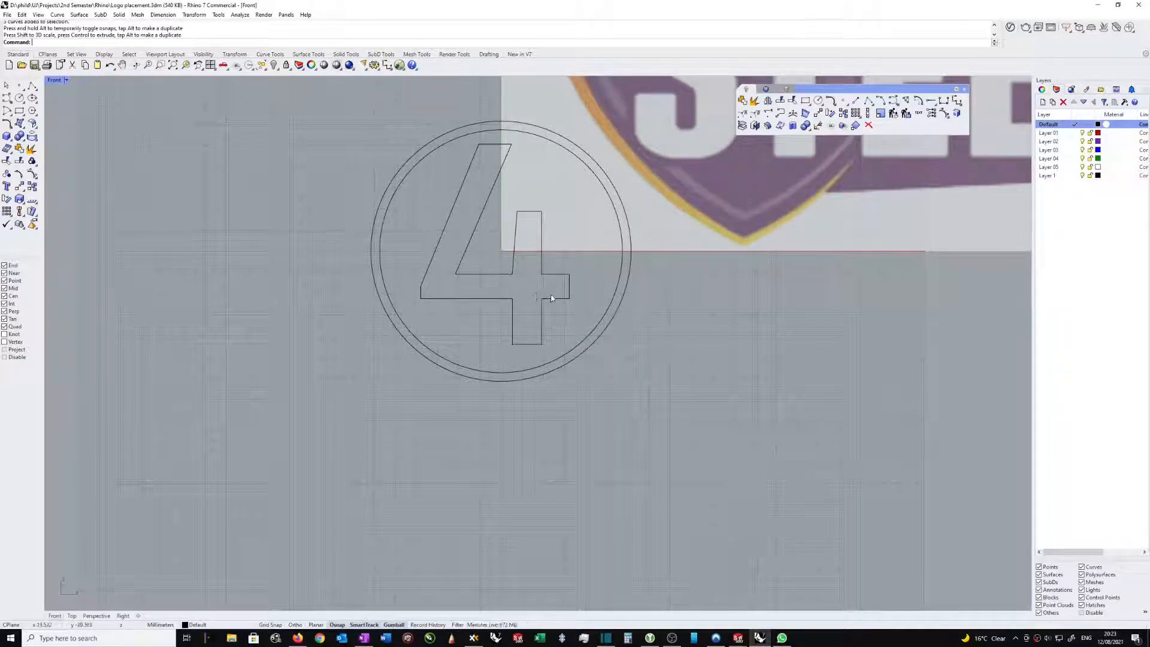
left_click(855, 101)
scroll(544, 343, "up", 1)
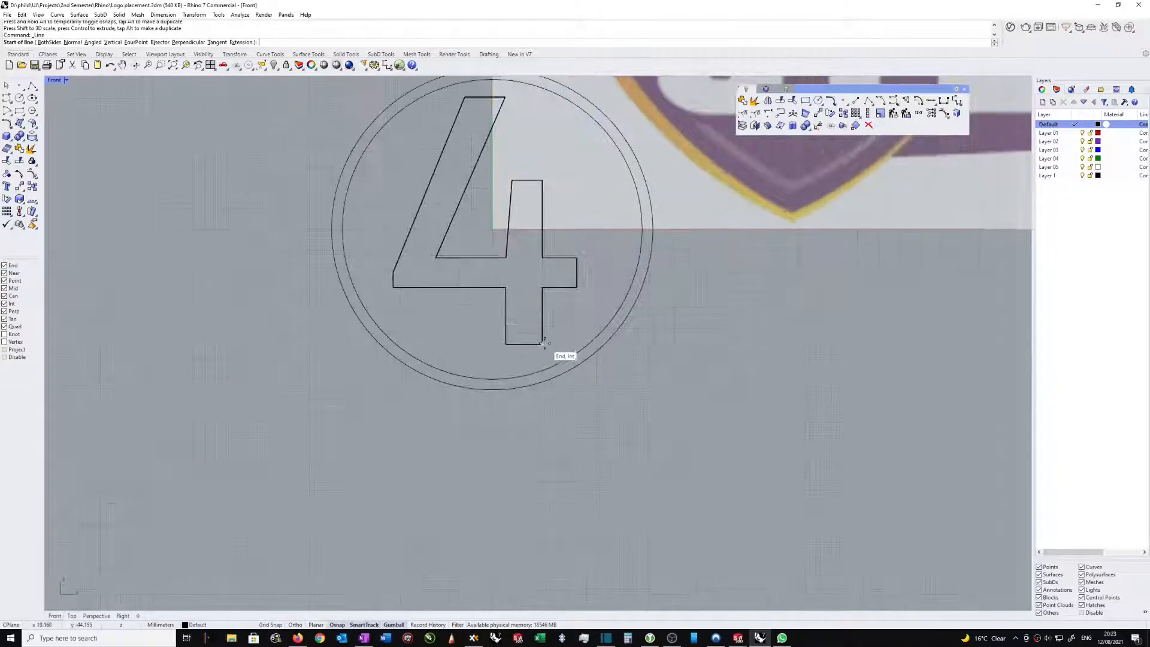
left_click(543, 343)
left_click(544, 365)
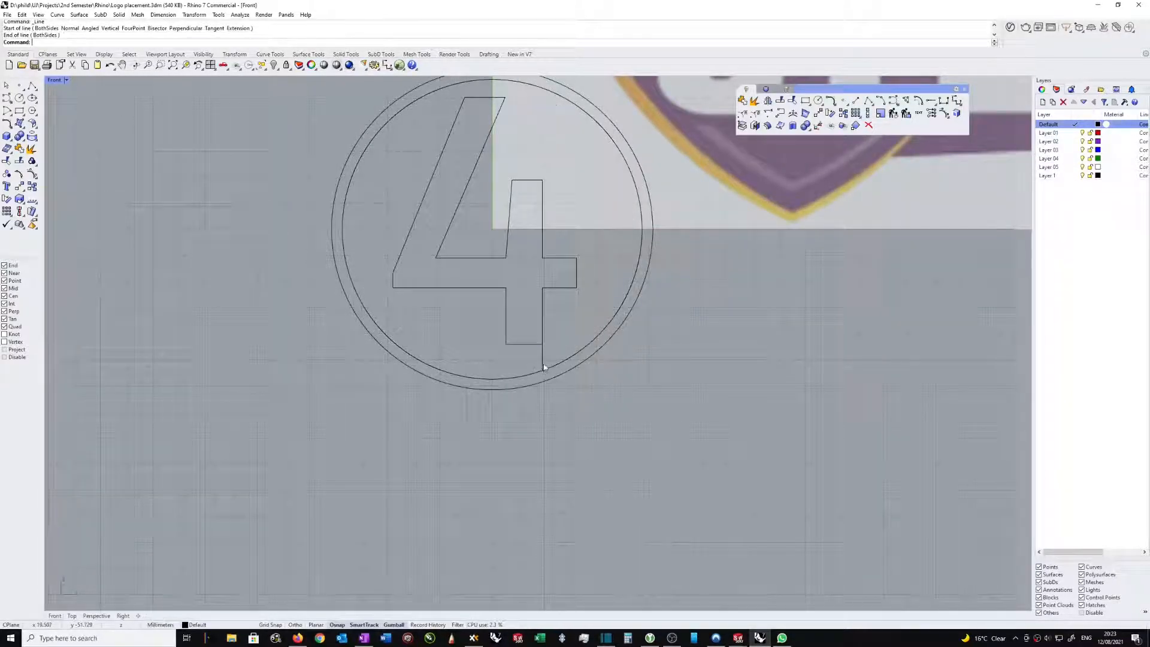
- Duplicate the connecting line a short distance to its left, below the 4's stem
left_click(544, 362)
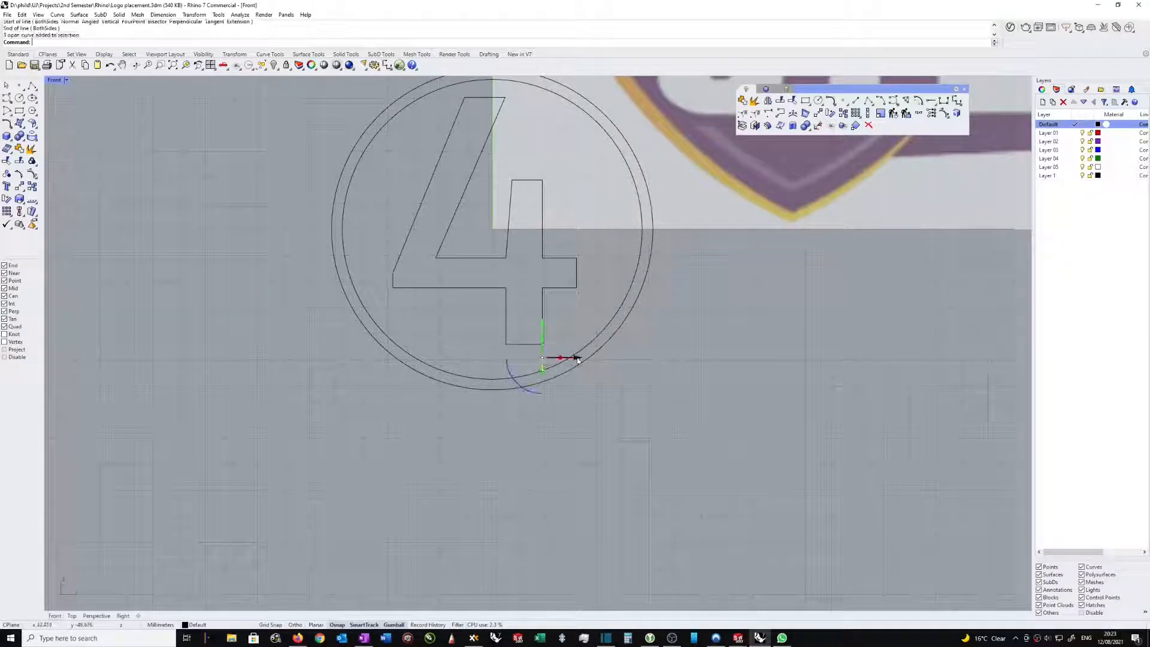
left_click_drag(578, 358, 572, 357, "alt")
scroll(553, 342, "up", 4)
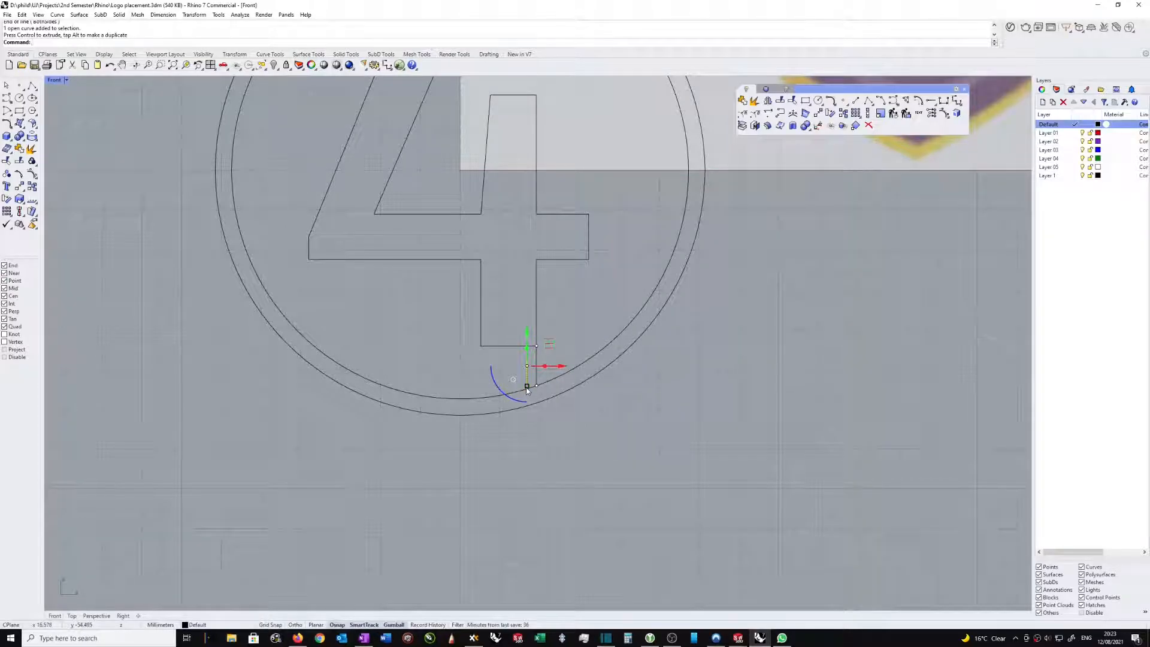
- Trim the overlapping segments at the two connecting lines to open a narrow bridge from the 4 to the inner circle, and join the curves
left_click_drag(642, 442, 504, 271)
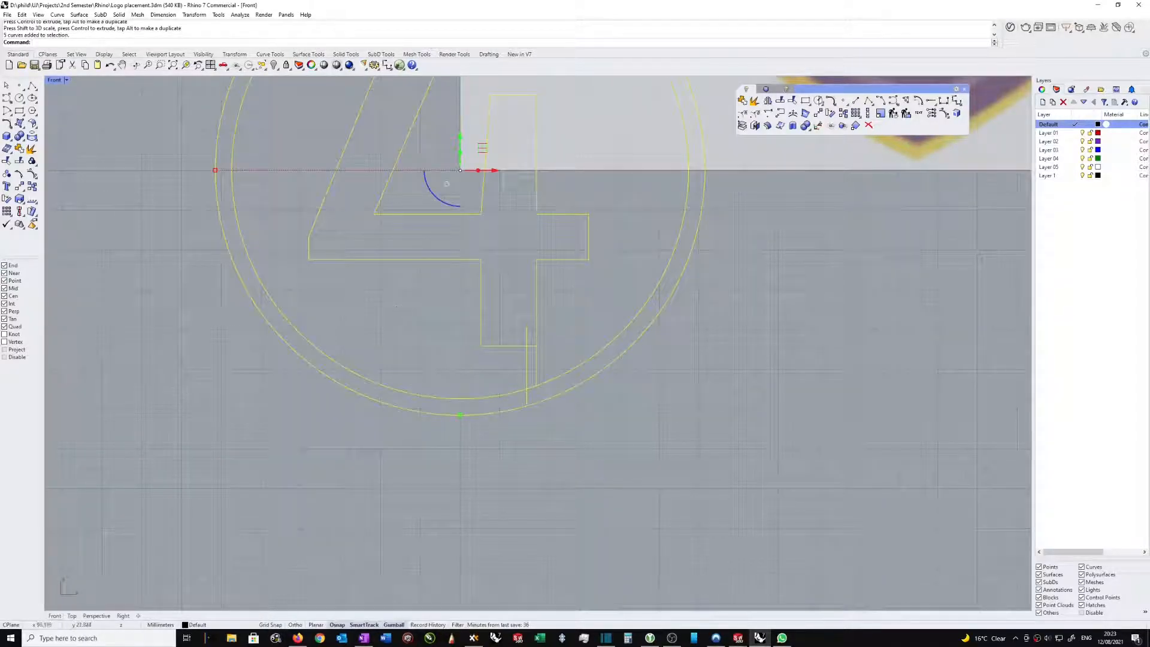
left_click(793, 102)
scroll(593, 386, "up", 2)
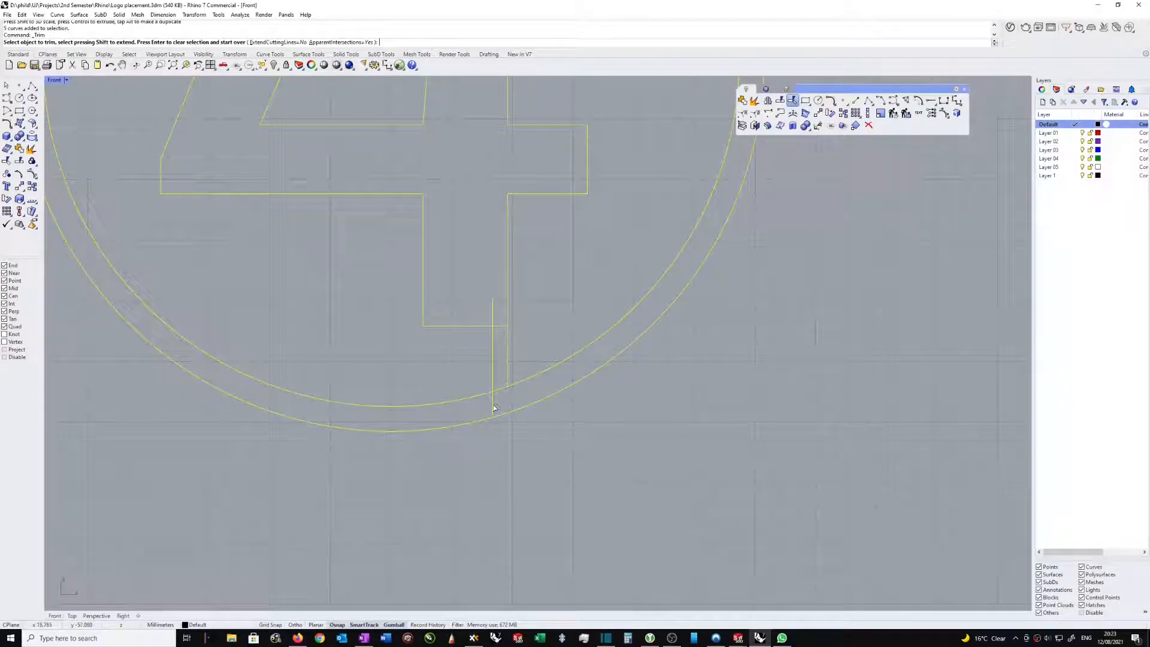
left_click(494, 404)
left_click(498, 390)
left_click(499, 326)
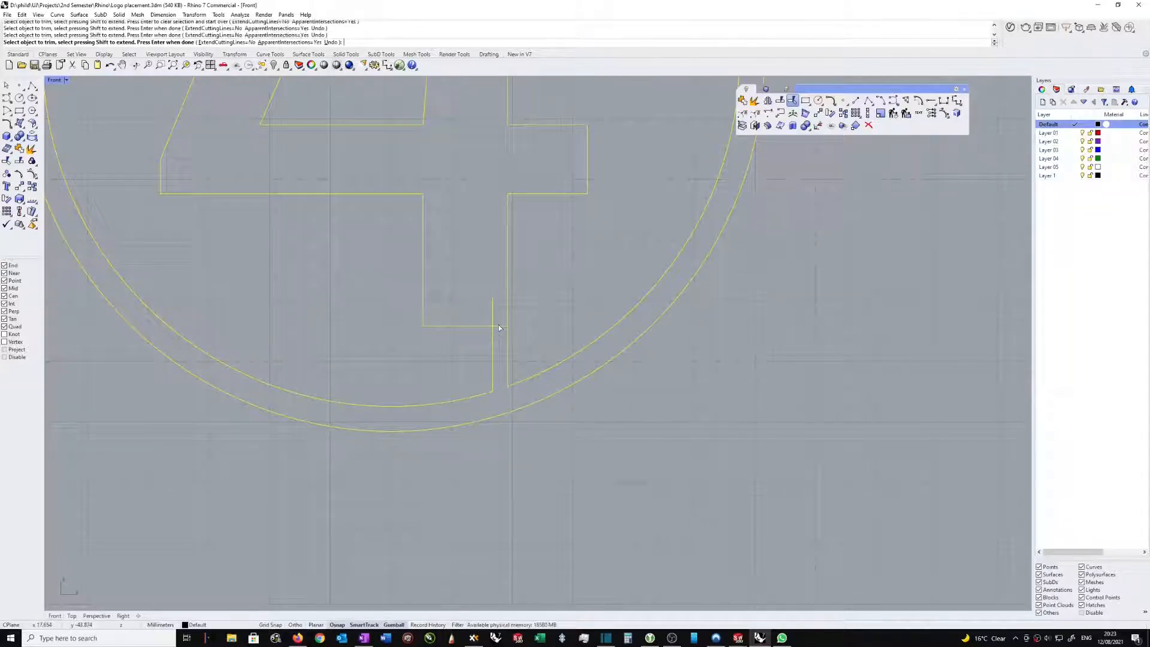
left_click(493, 309)
scroll(492, 310, "down", 6)
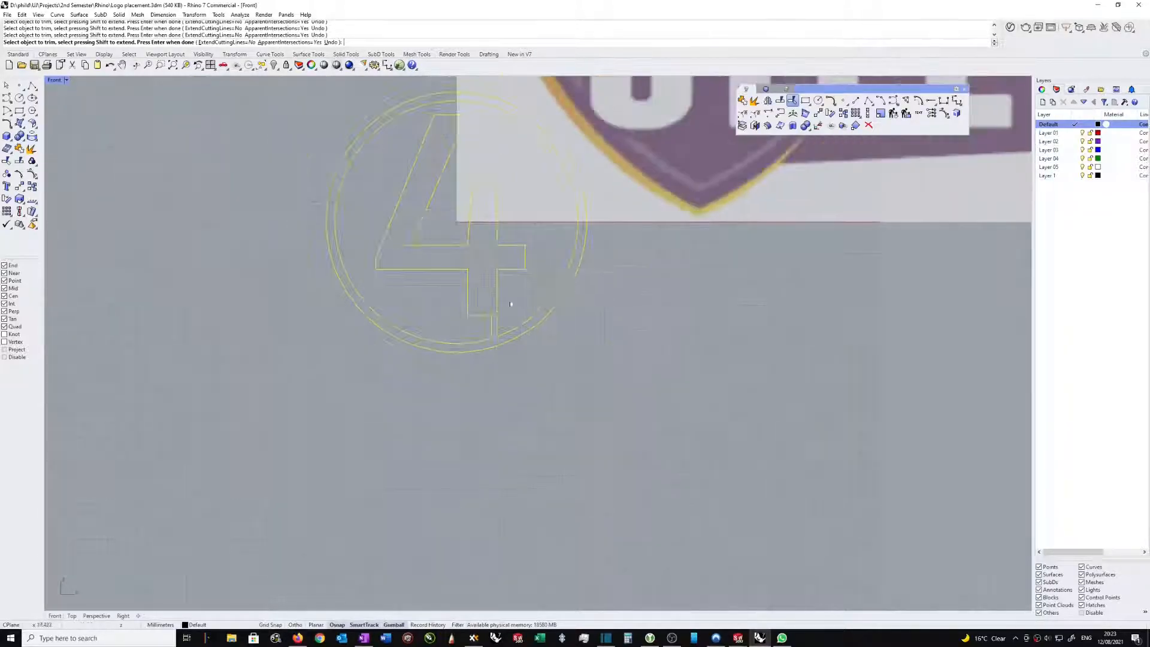
left_click(744, 101)
left_click(622, 266)
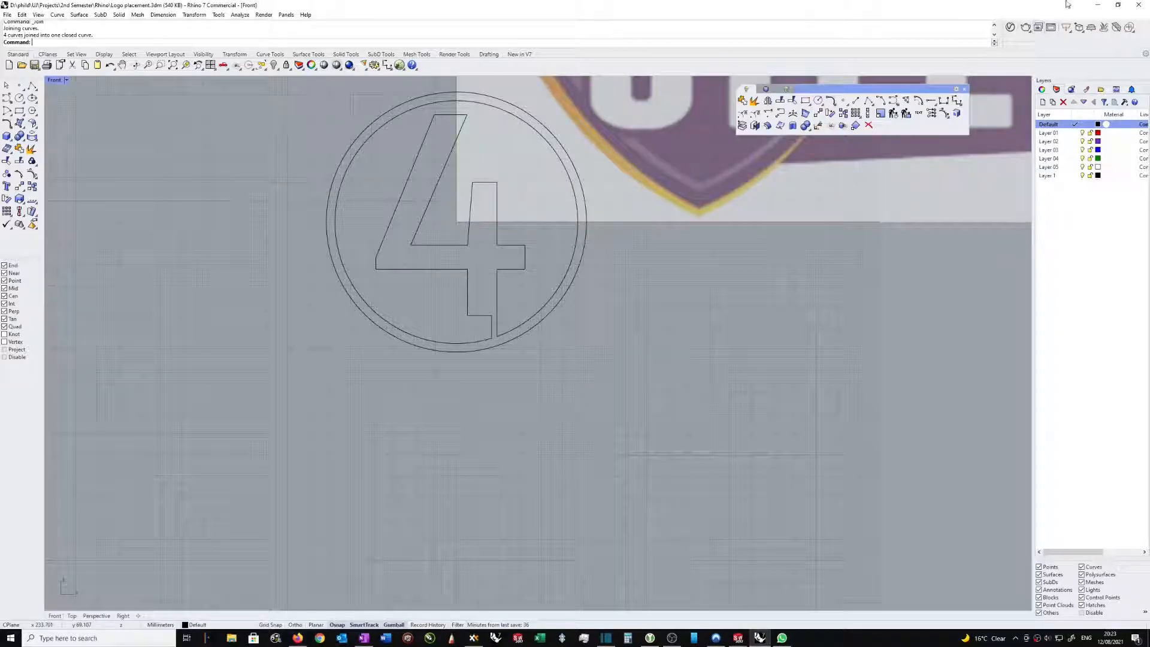
- Switch to SOLIDWORKS and suppress the Wrap features that emboss the ring and the 4
left_click(1097, 7)
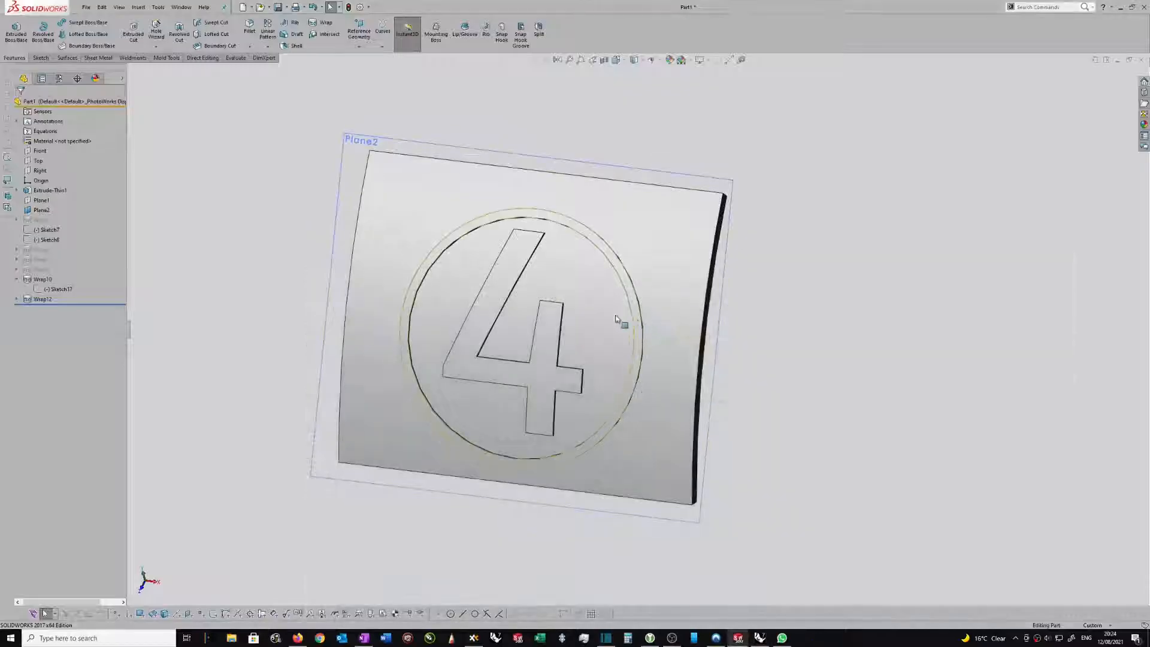
left_click(31, 284)
left_click(45, 257)
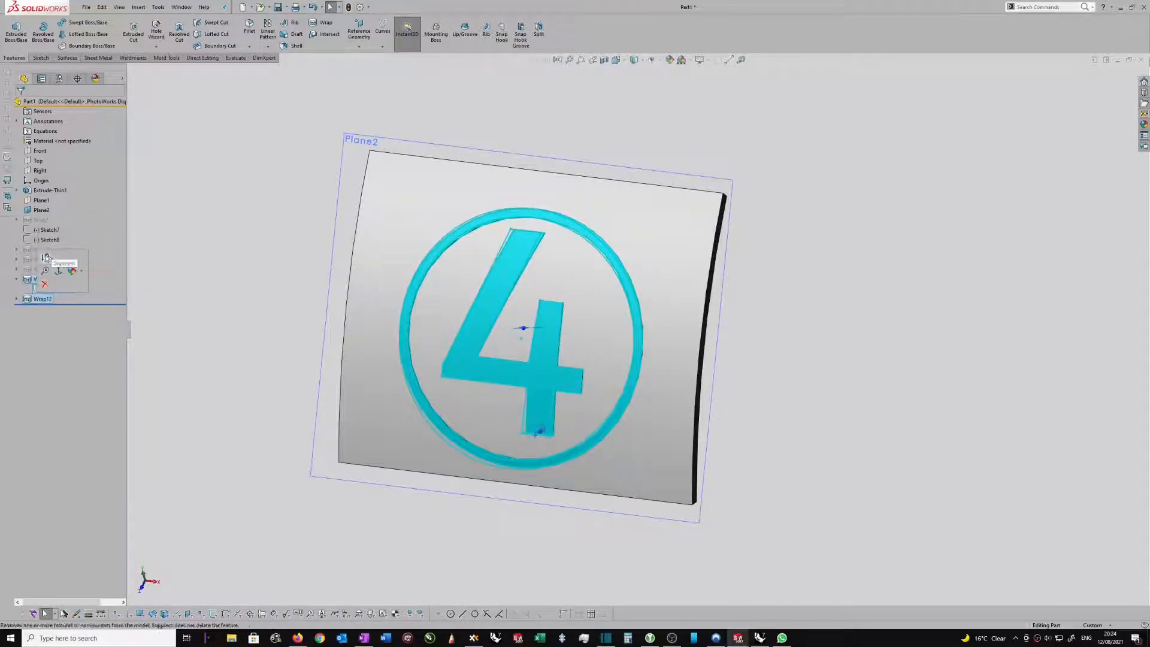
- Start a DXF/DWG import of "4 bubble bridged.dxf" onto Plane2
left_click(725, 176)
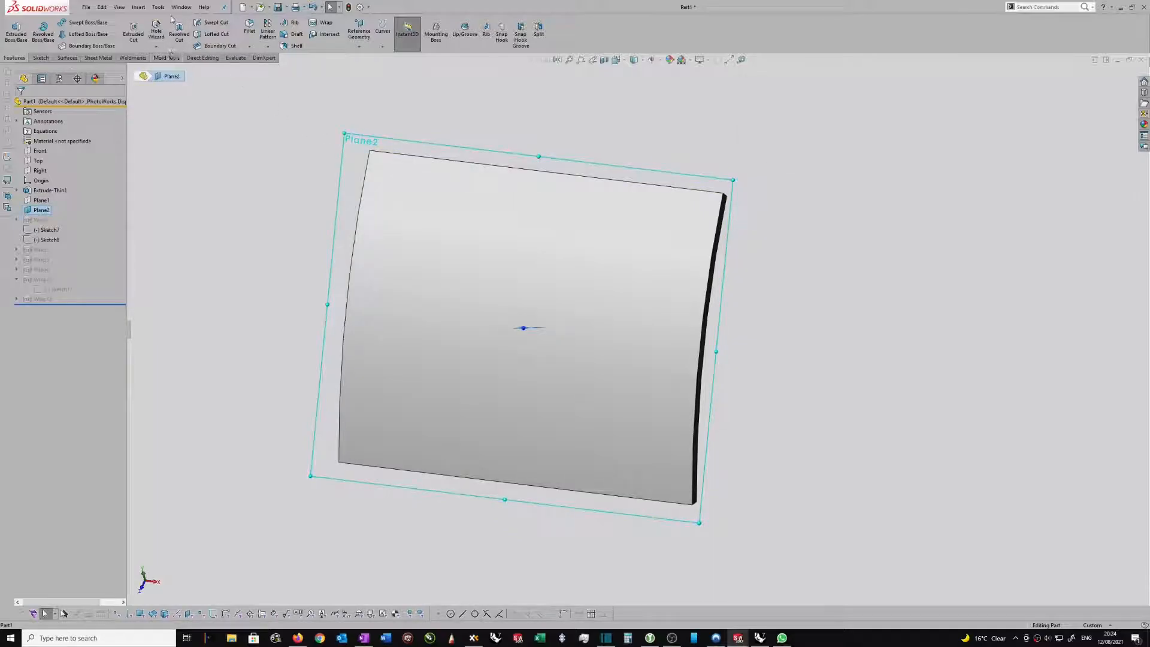
left_click(138, 7)
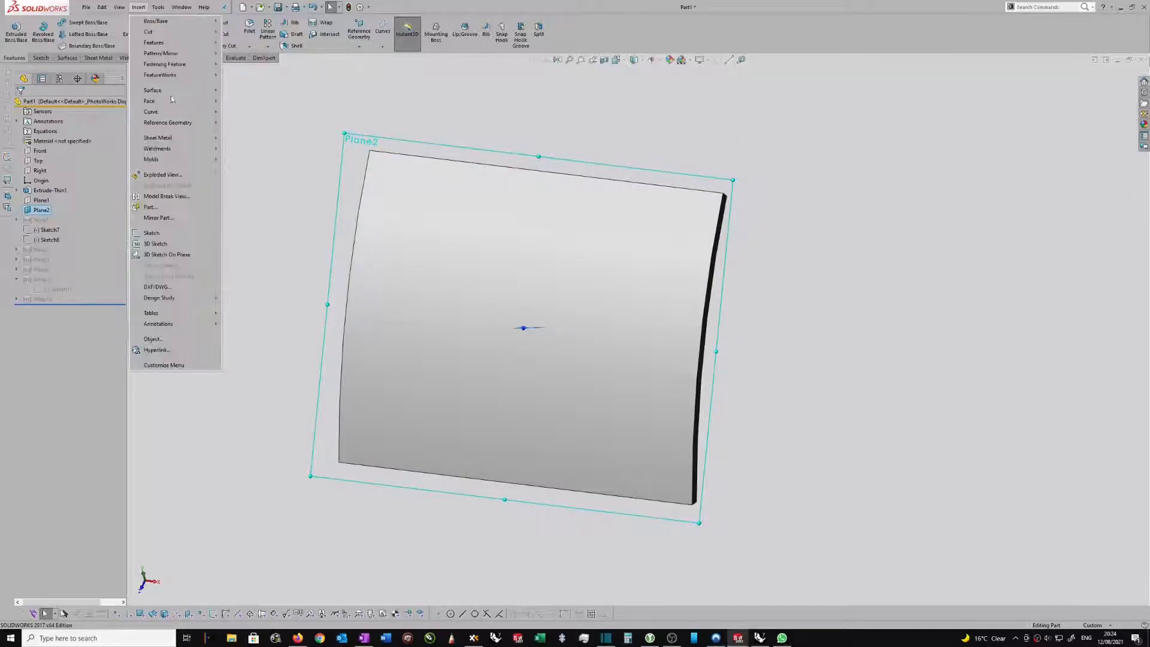
left_click(164, 288)
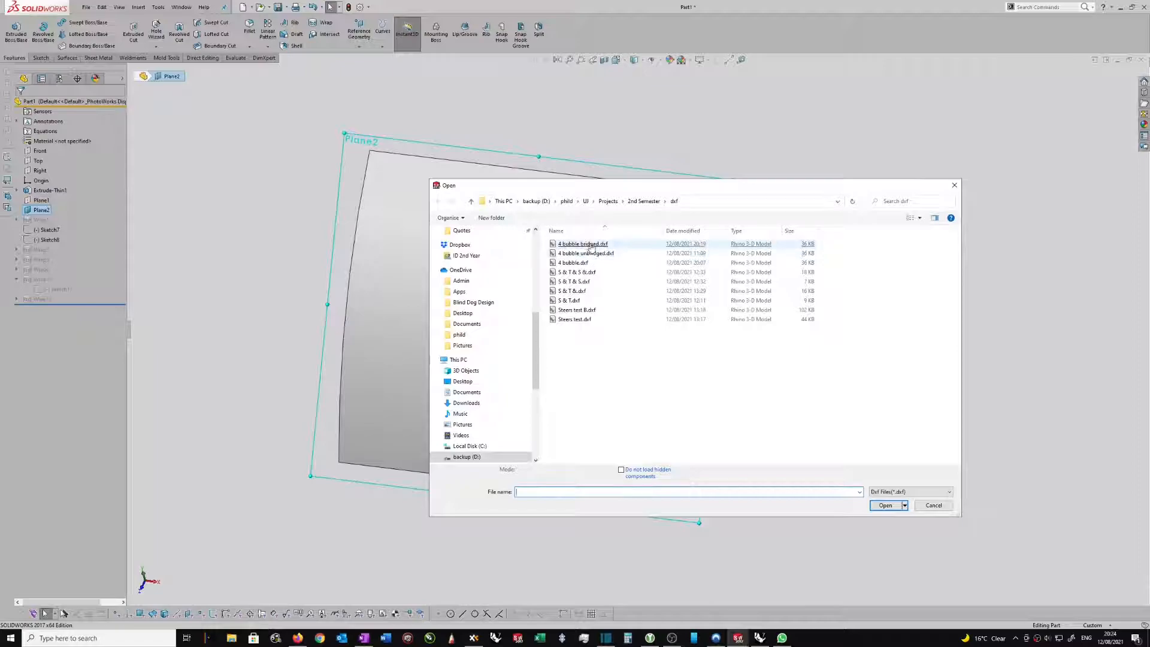
double_click(584, 244)
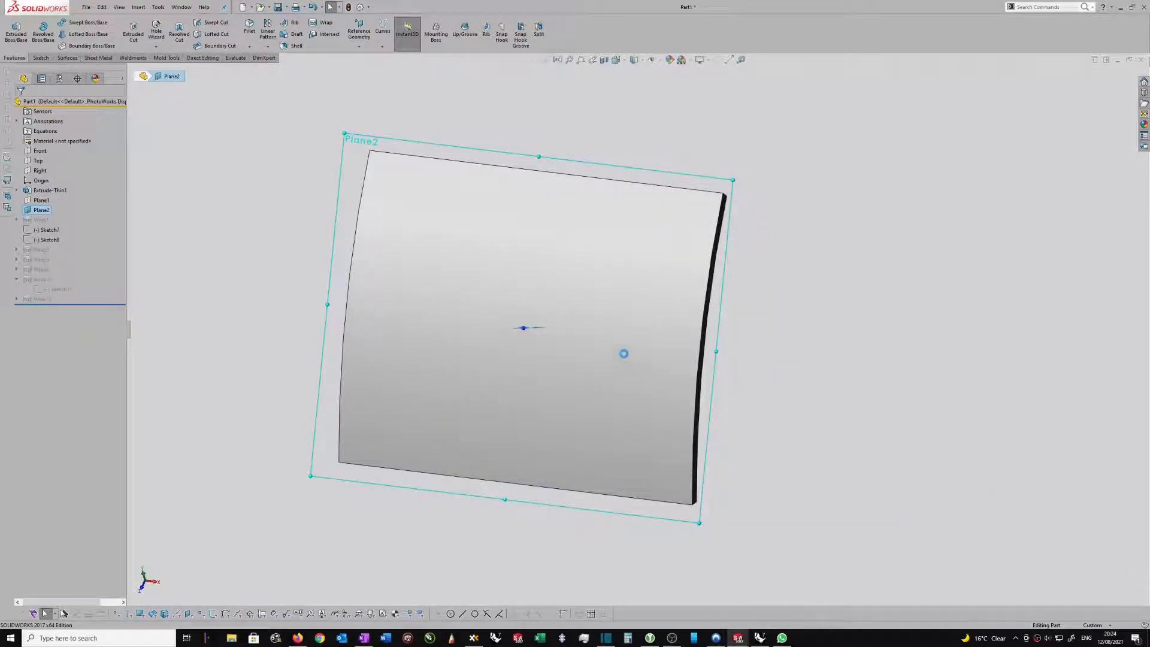
- Set the import to the Front view with millimetre units and preview the logo on a white background
left_click(619, 423)
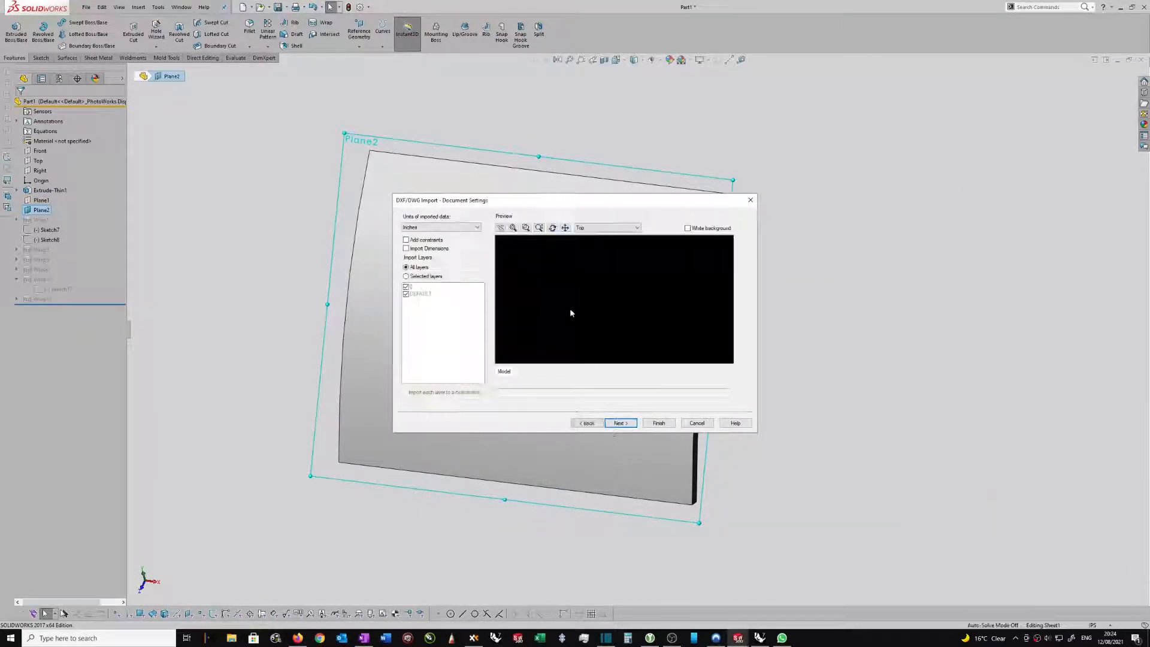
left_click(602, 228)
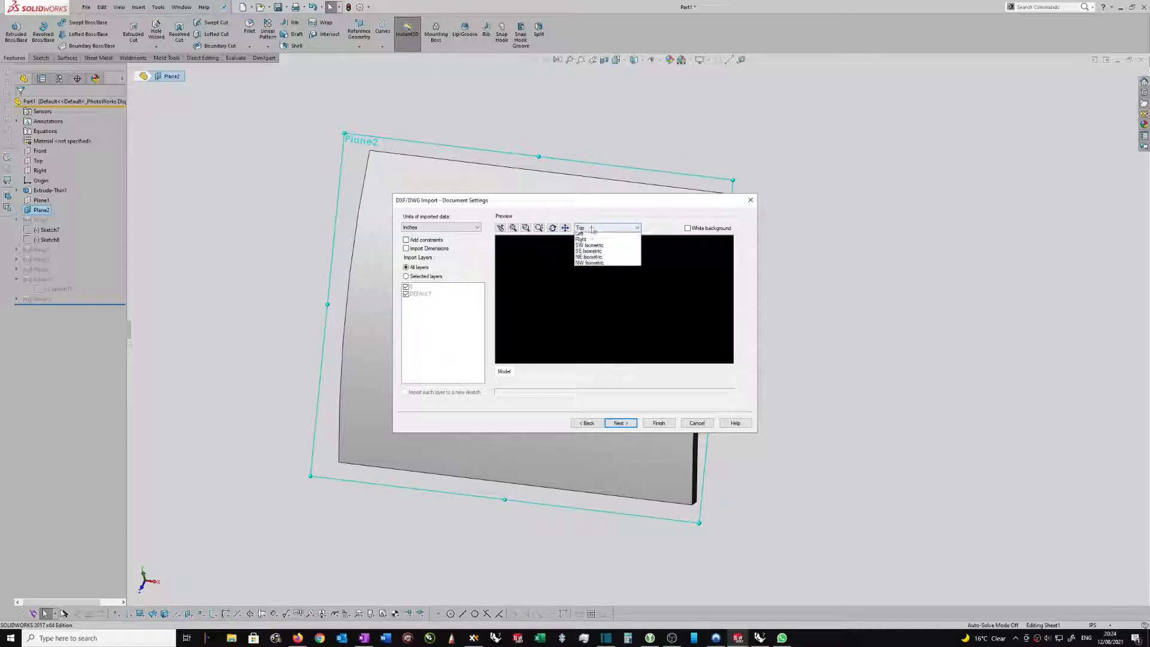
left_click(585, 253)
left_click(455, 228)
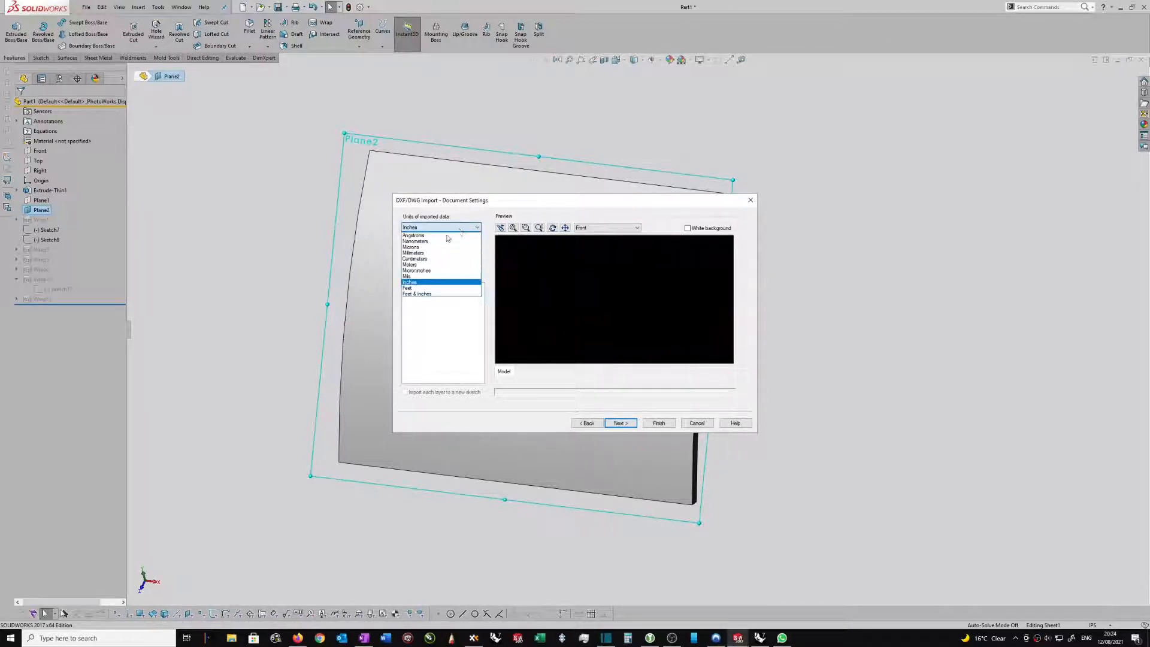
left_click(428, 253)
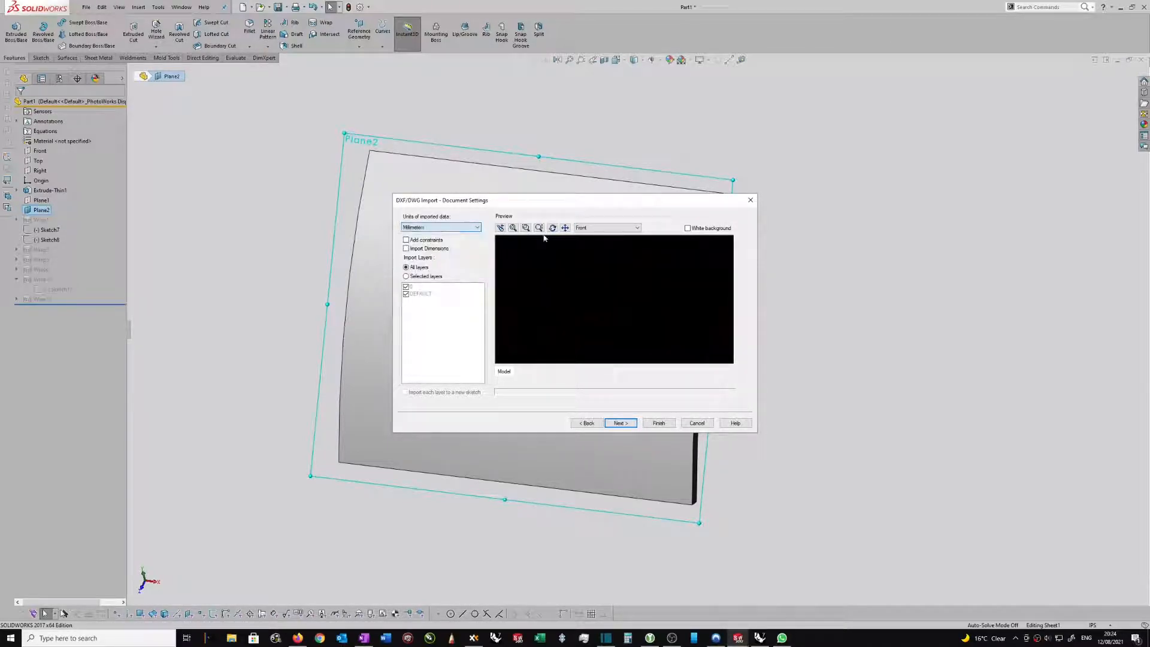
left_click(687, 228)
scroll(533, 290, "up", 5)
scroll(565, 300, "down", 5)
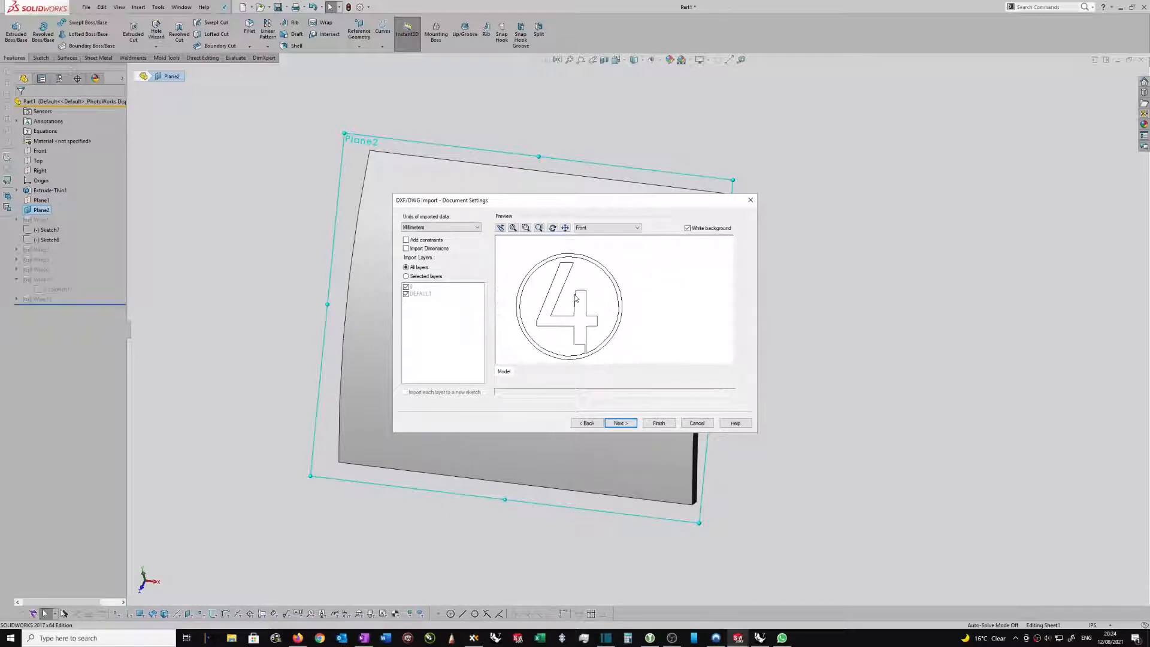
- Define the sketch origin at X 0.00, Y -100.00 and finish importing the bridged logo
left_click(626, 424)
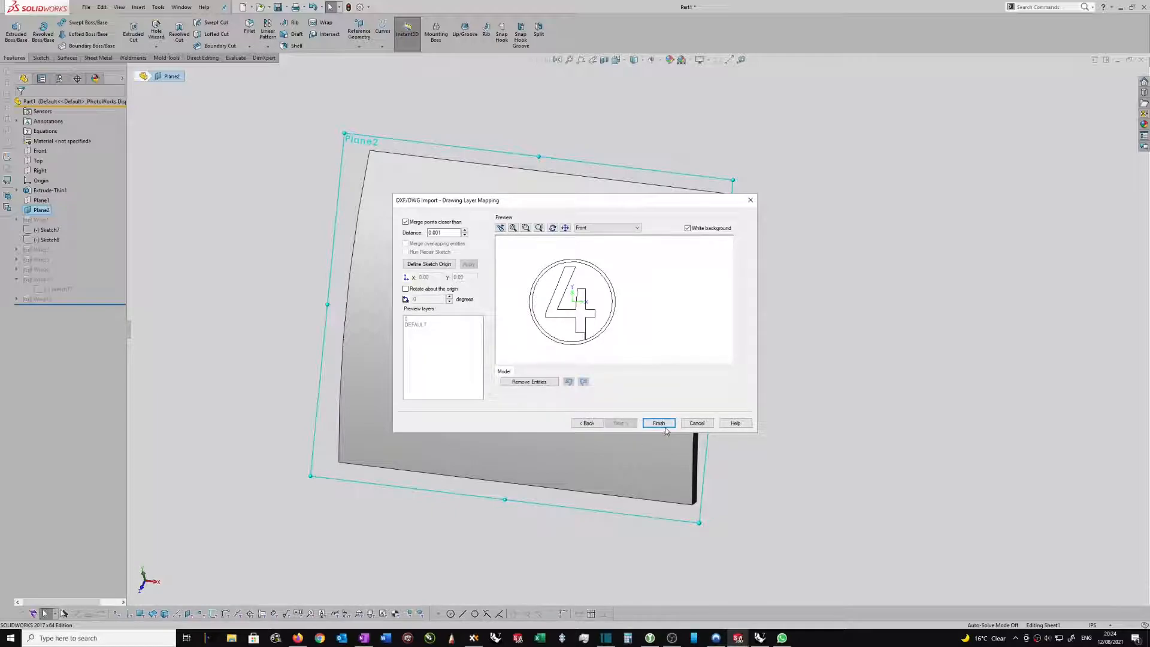
scroll(575, 315, "down", 1)
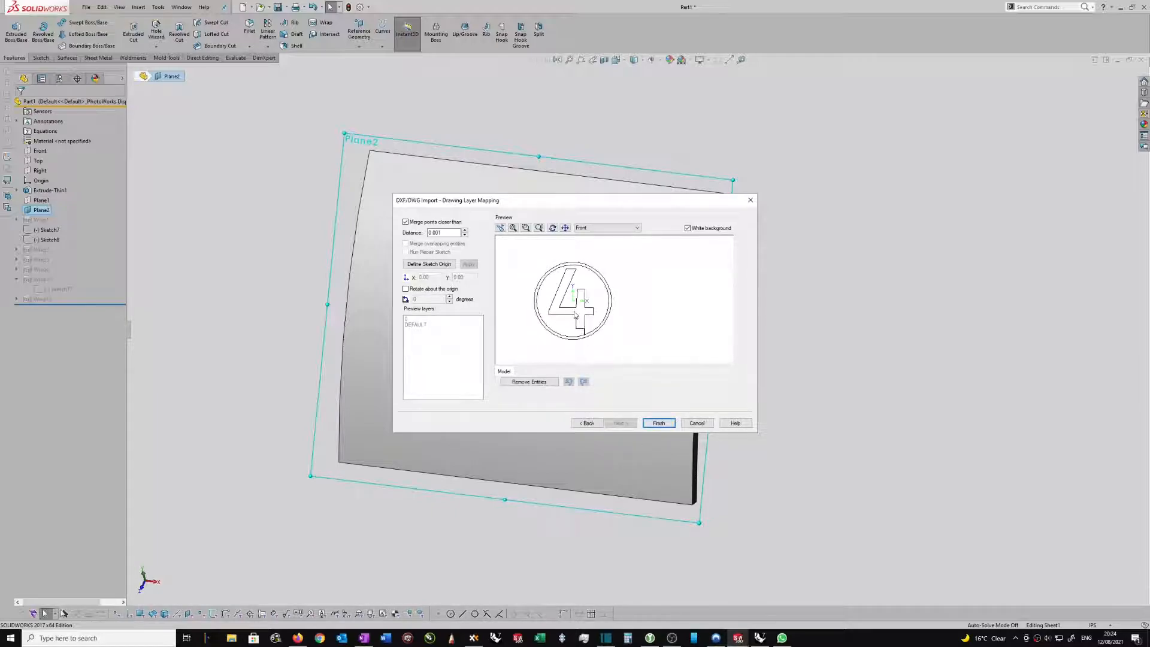
left_click(428, 265)
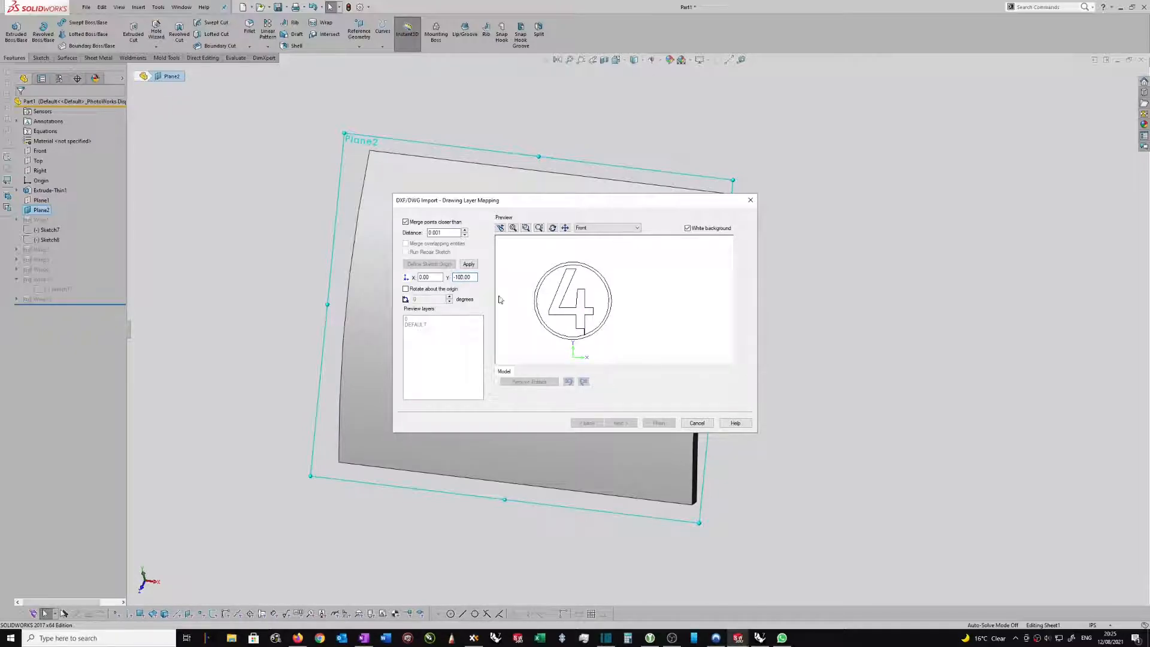
left_click(470, 264)
left_click(659, 423)
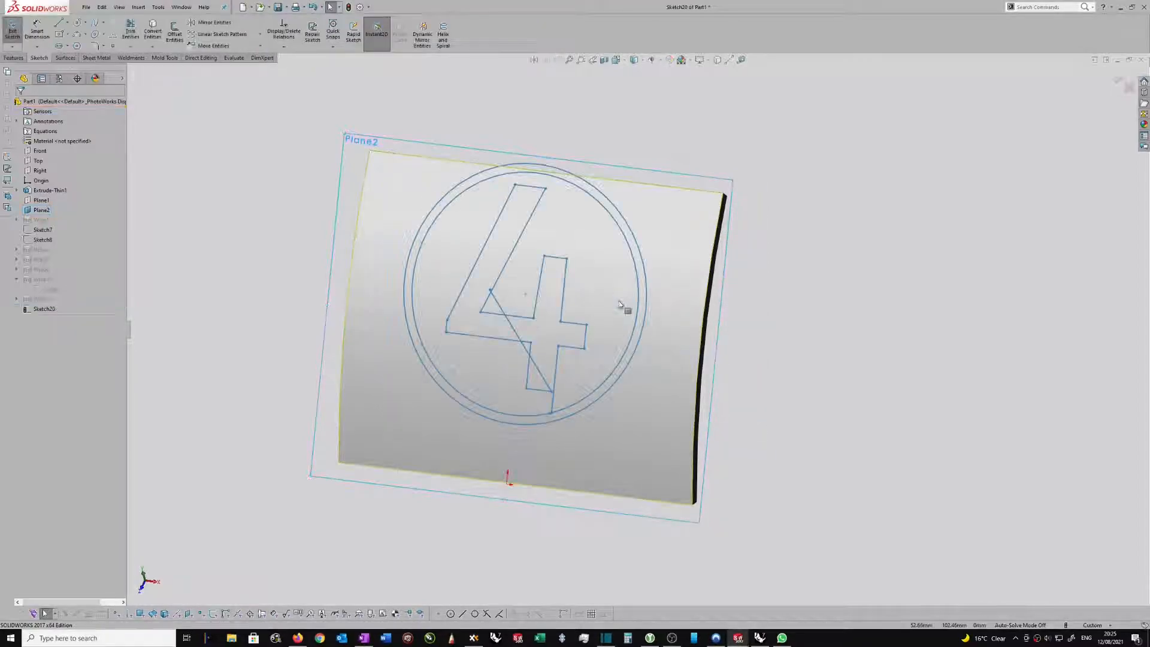
- View the sketch face-on and move the diagonal line's stray endpoint to the open end of the inner circle below the 4's stem
left_click(615, 213)
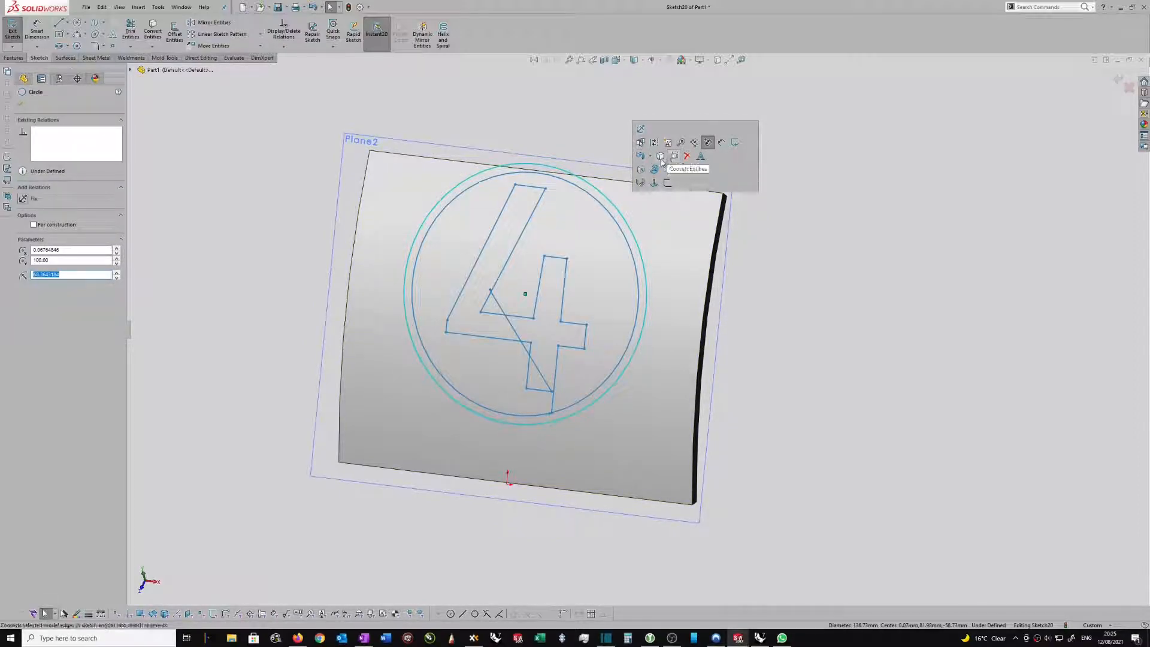
left_click(839, 240)
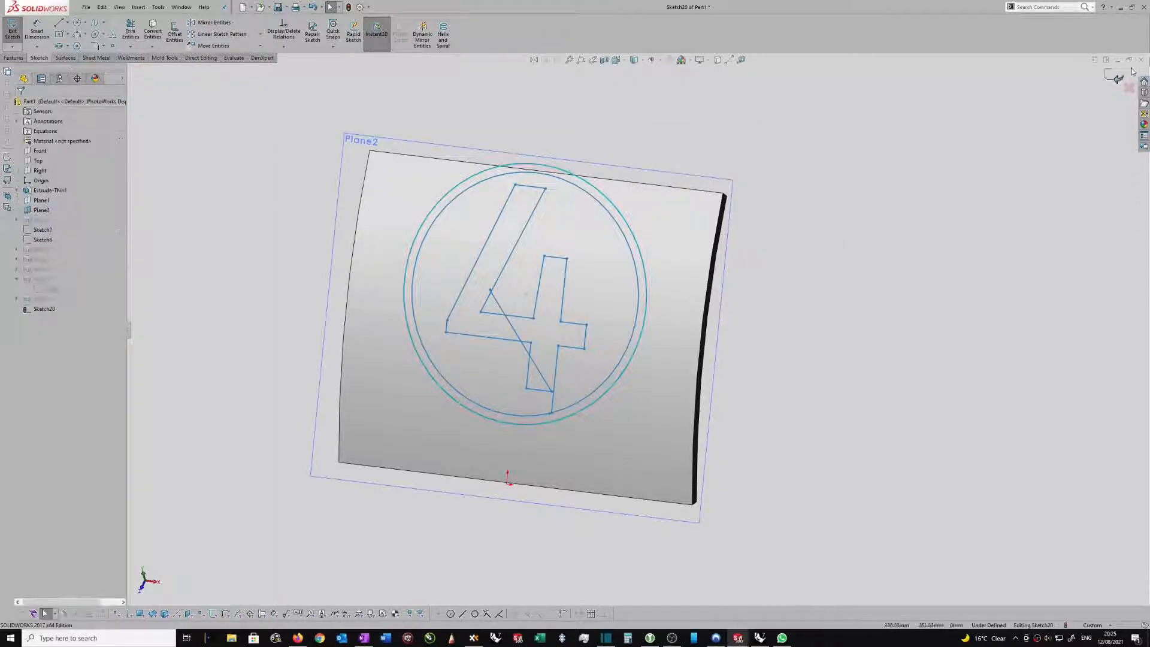
right_click(839, 239)
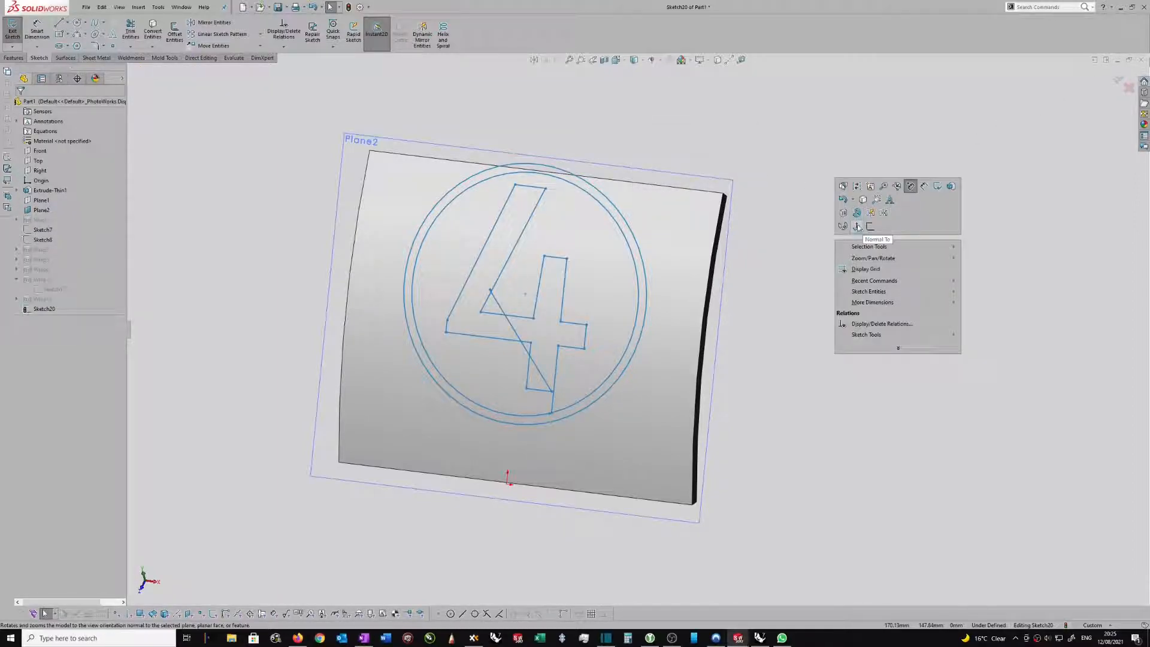
left_click(857, 226)
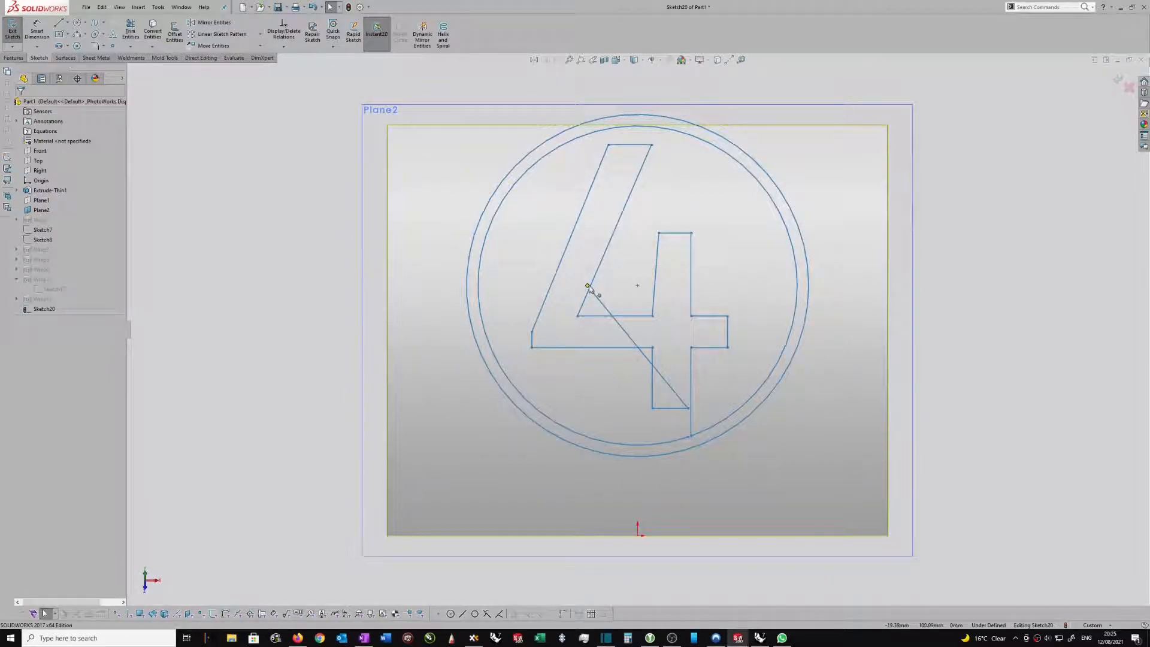
left_click_drag(595, 293, 689, 437)
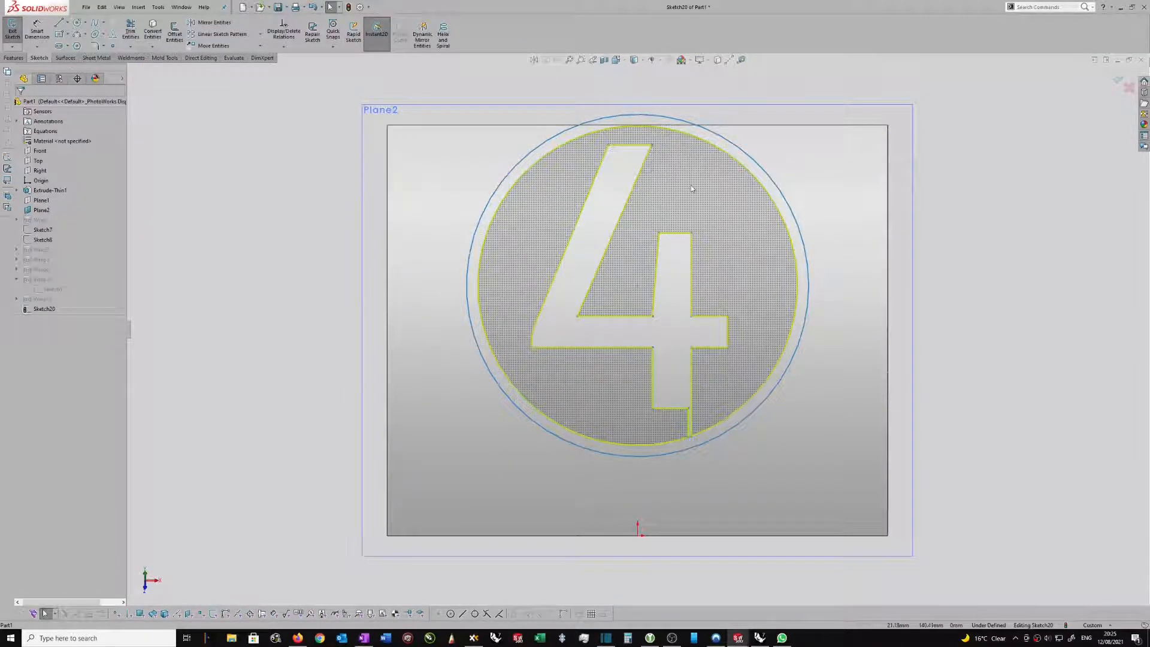
scroll(637, 341, "up", 2)
mouse_move(495, 116)
left_mouse_down()
mouse_move(739, 345)
mouse_move(842, 485)
left_mouse_up()
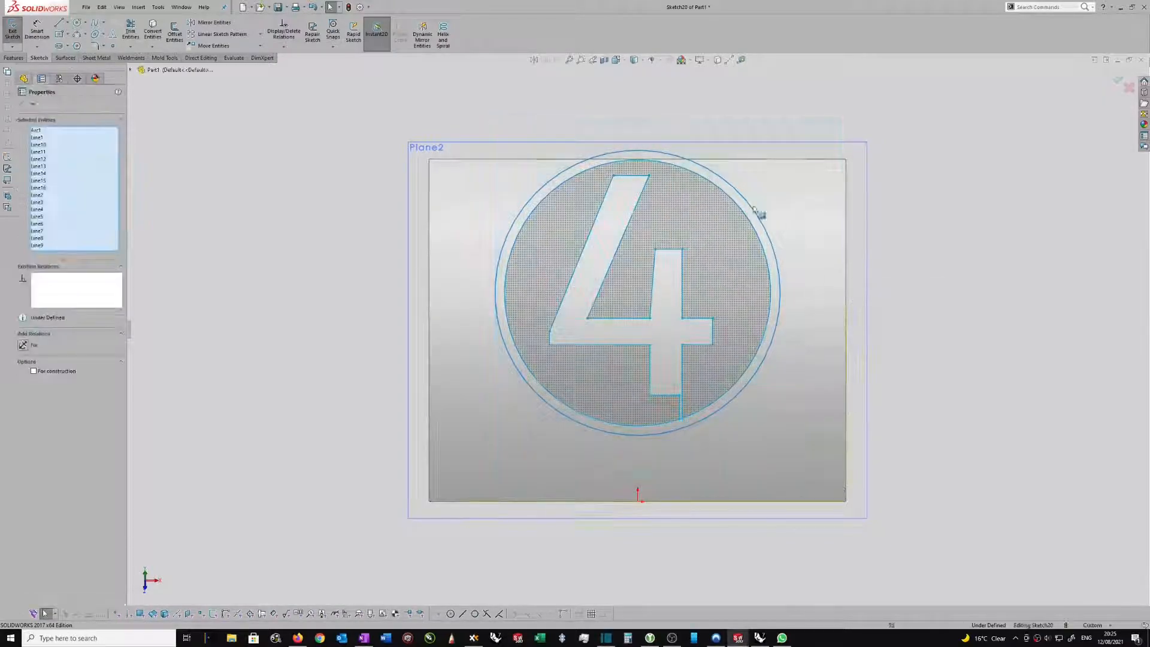
left_click(214, 48)
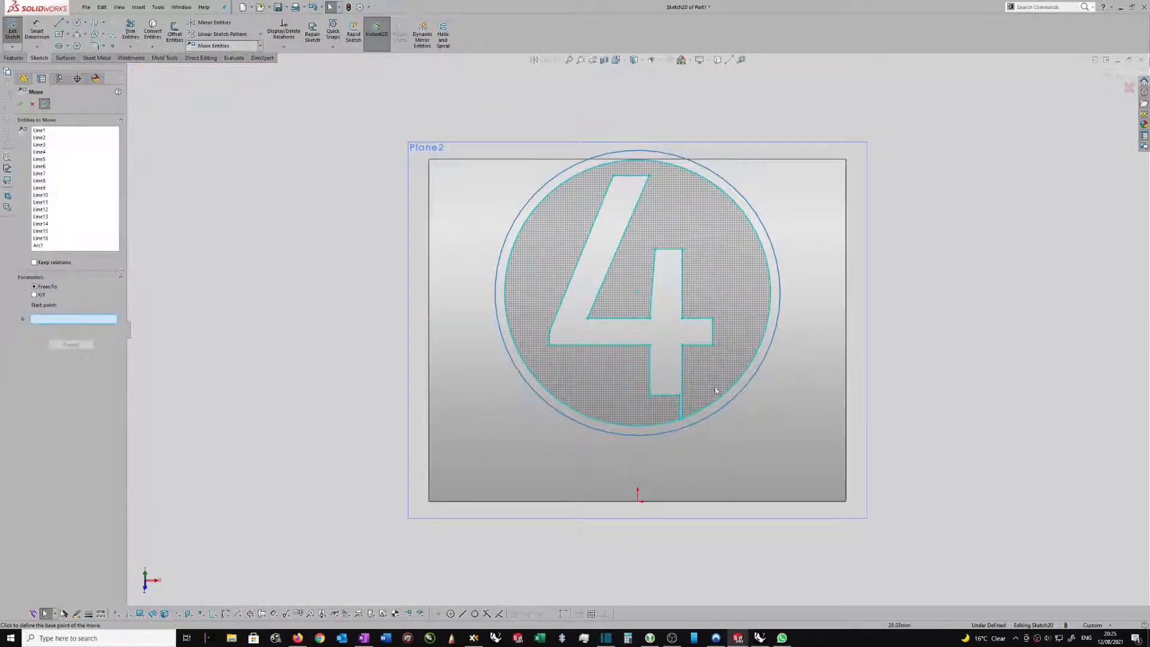
left_click(639, 293)
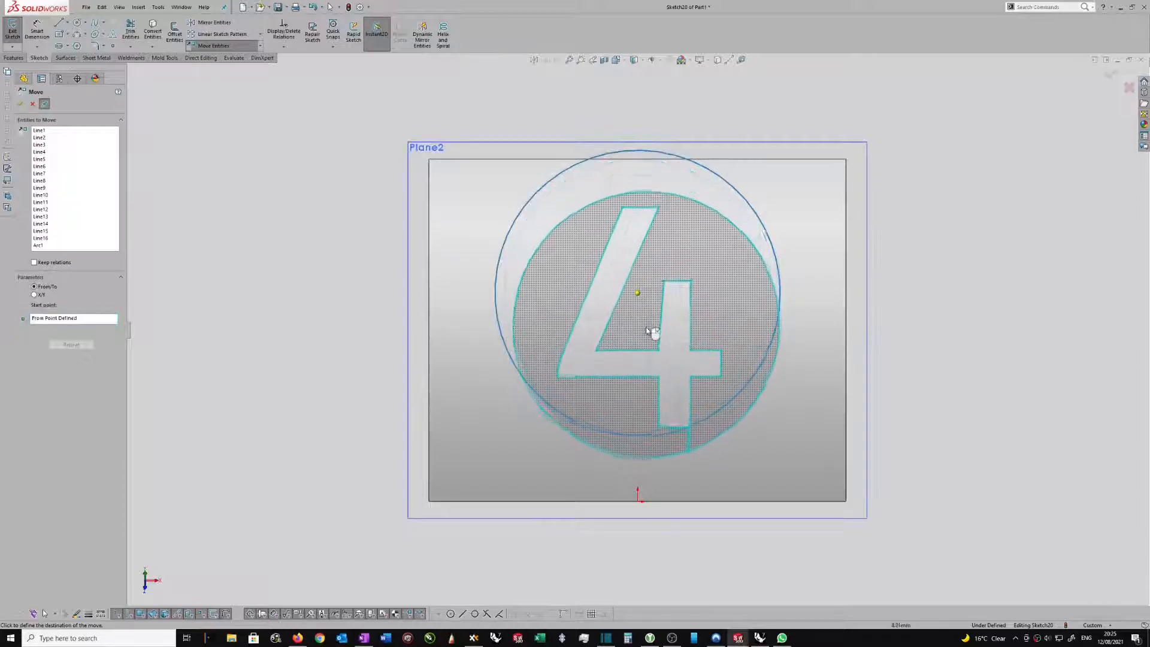
key("Escape")
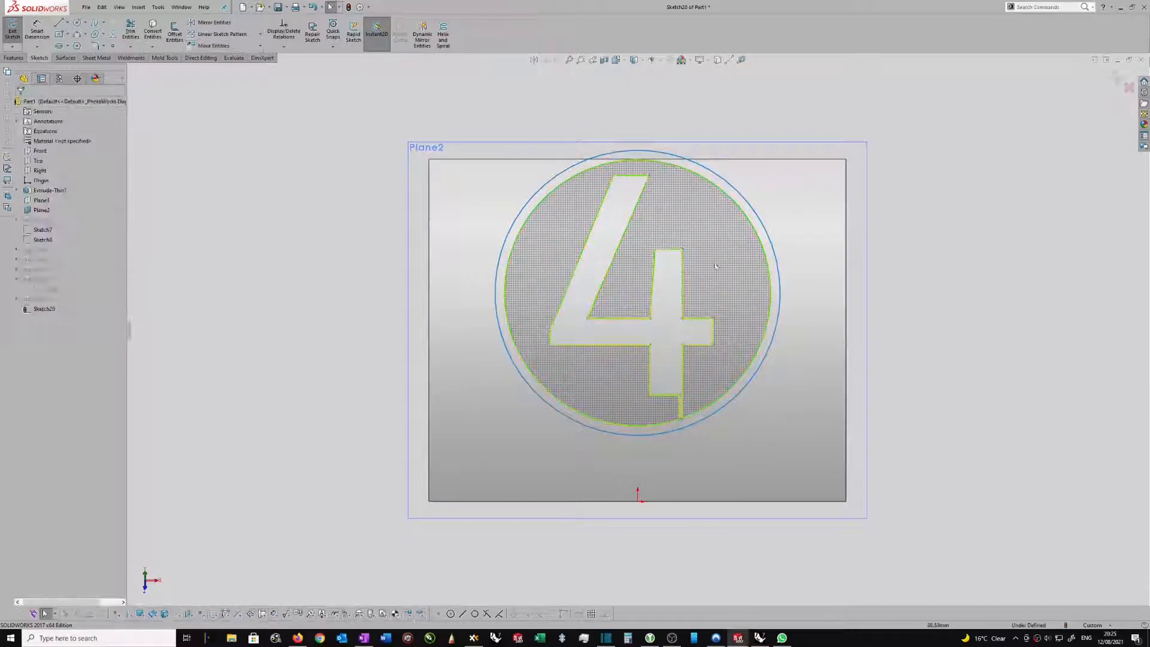
- Move the whole logo, including the outer circle, straight down from its centre to the middle of the part, and exit the sketch
left_click(742, 253)
left_click(772, 245, "ctrl")
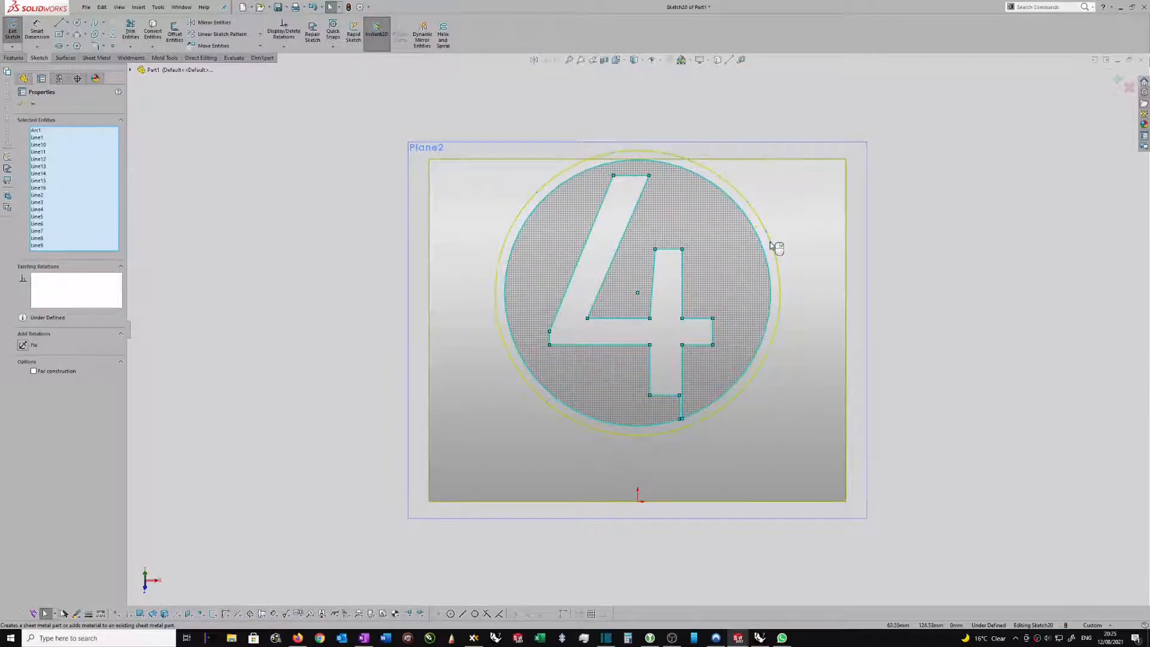
left_click(212, 46)
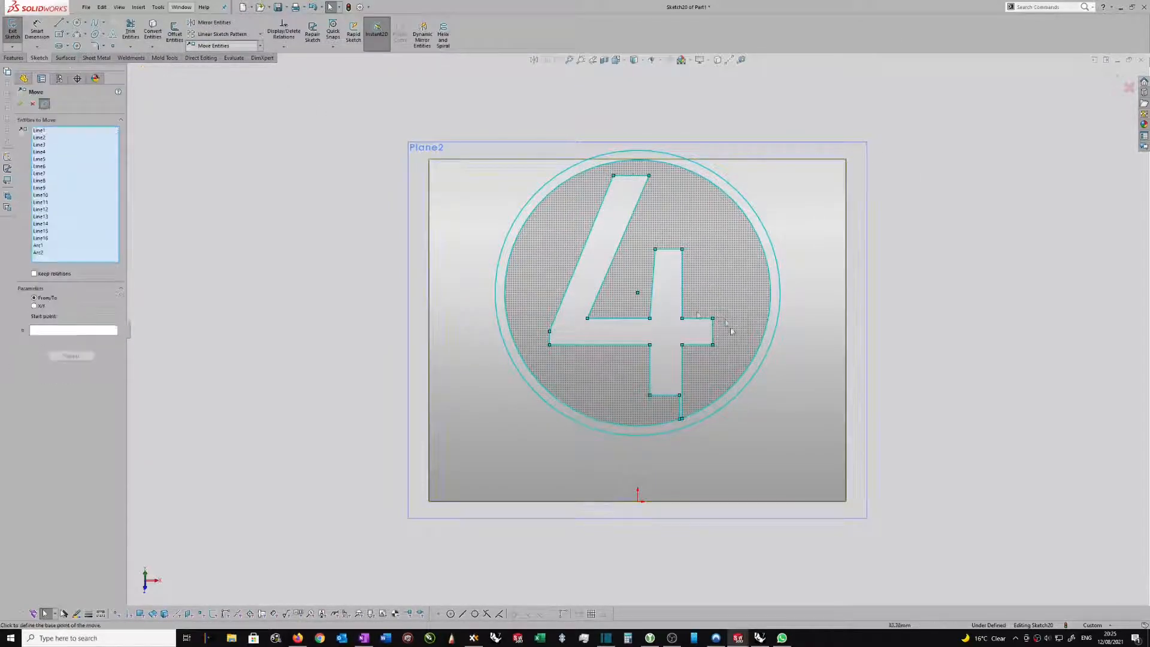
left_click(638, 294)
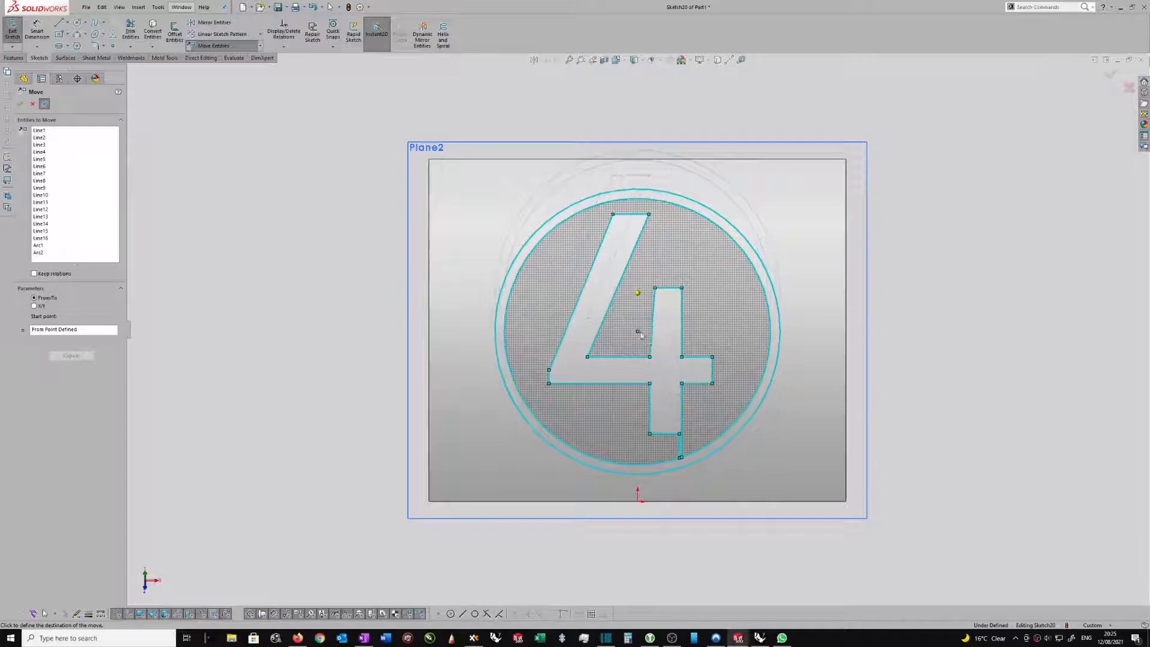
left_click(647, 329)
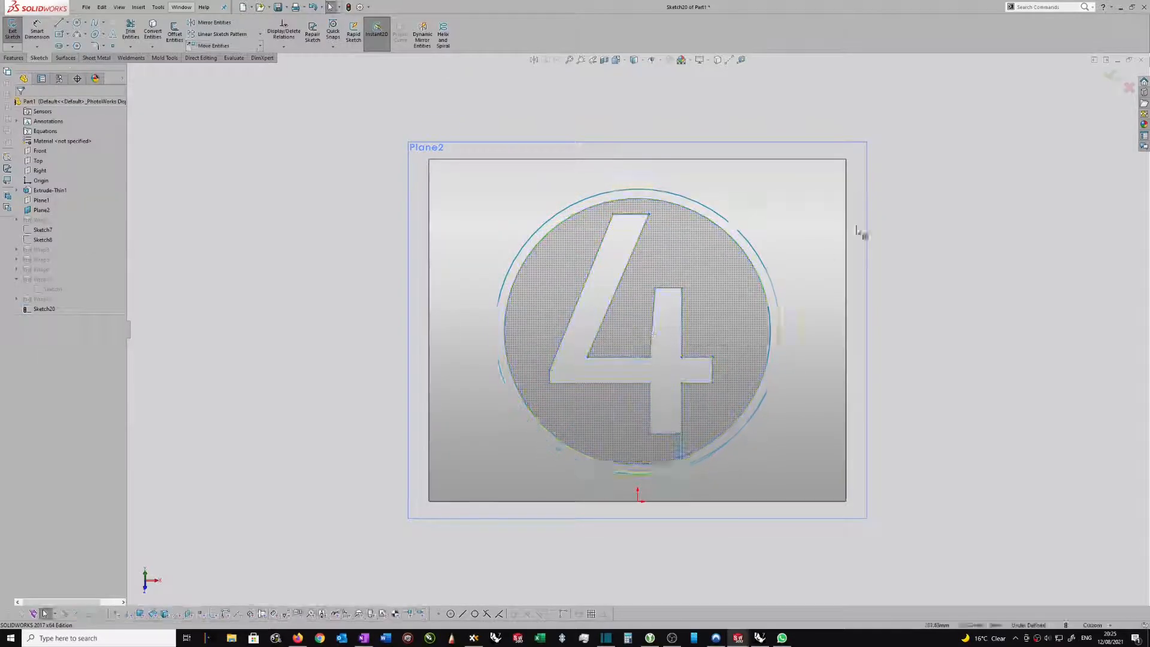
left_click(1108, 79)
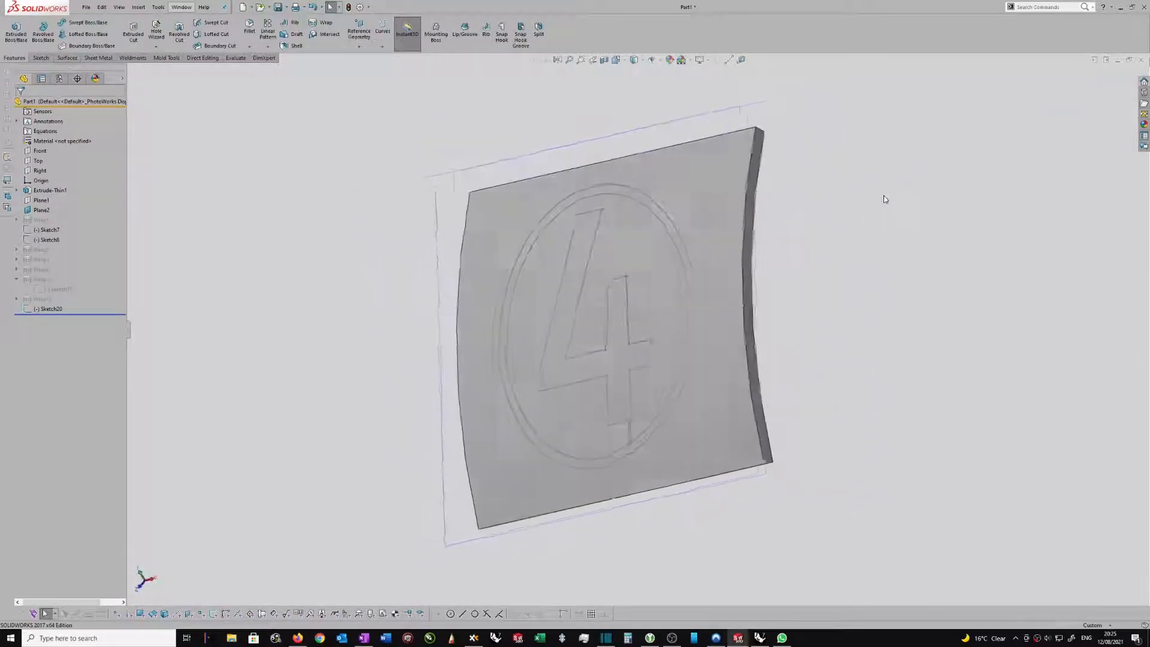
- Wrap the logo sketch onto the part's curved front face using the Spline Surface method with a thickness of 1.20 mm
left_click(676, 237)
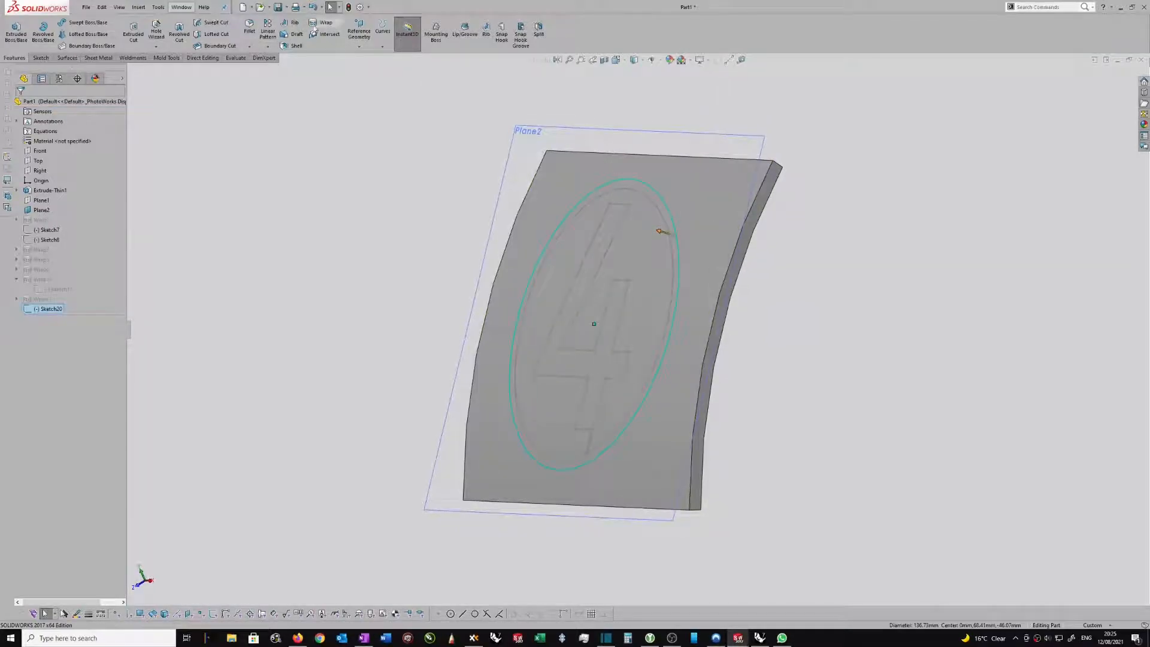
left_click(324, 24)
left_click(637, 260)
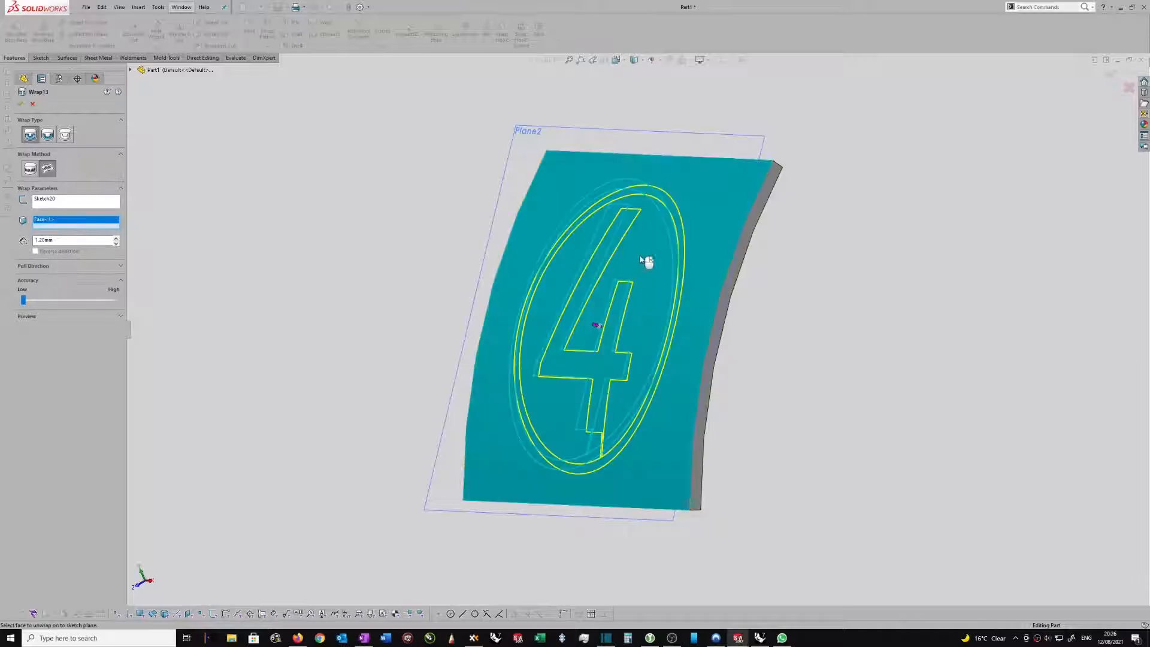
left_click(48, 169)
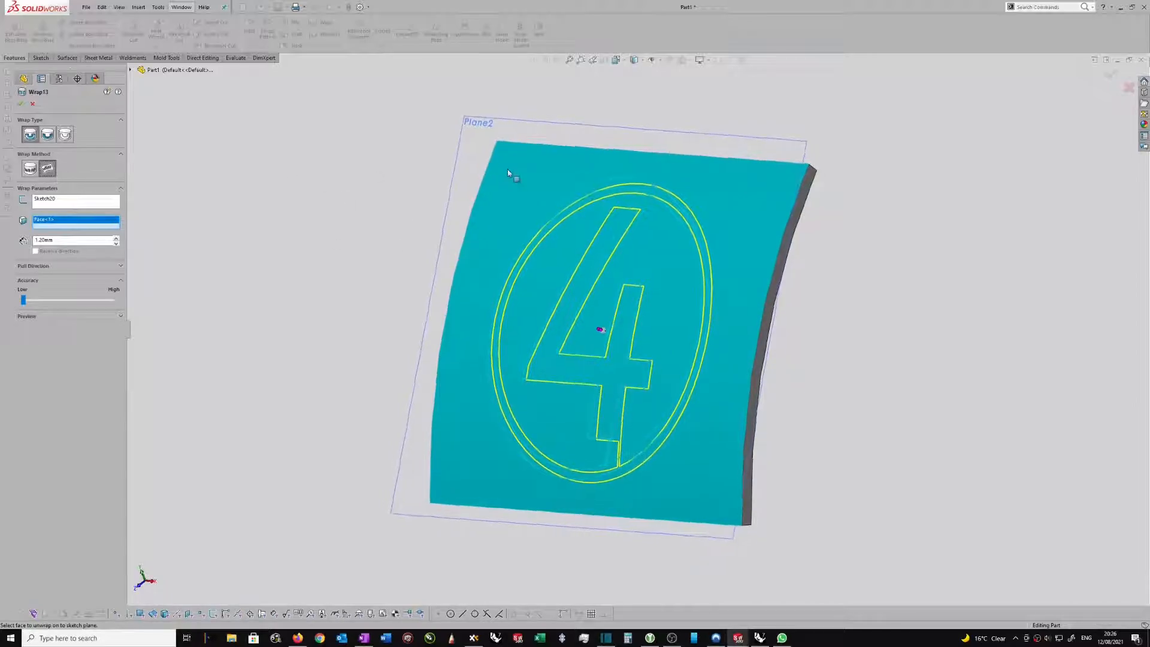
left_click(22, 103)
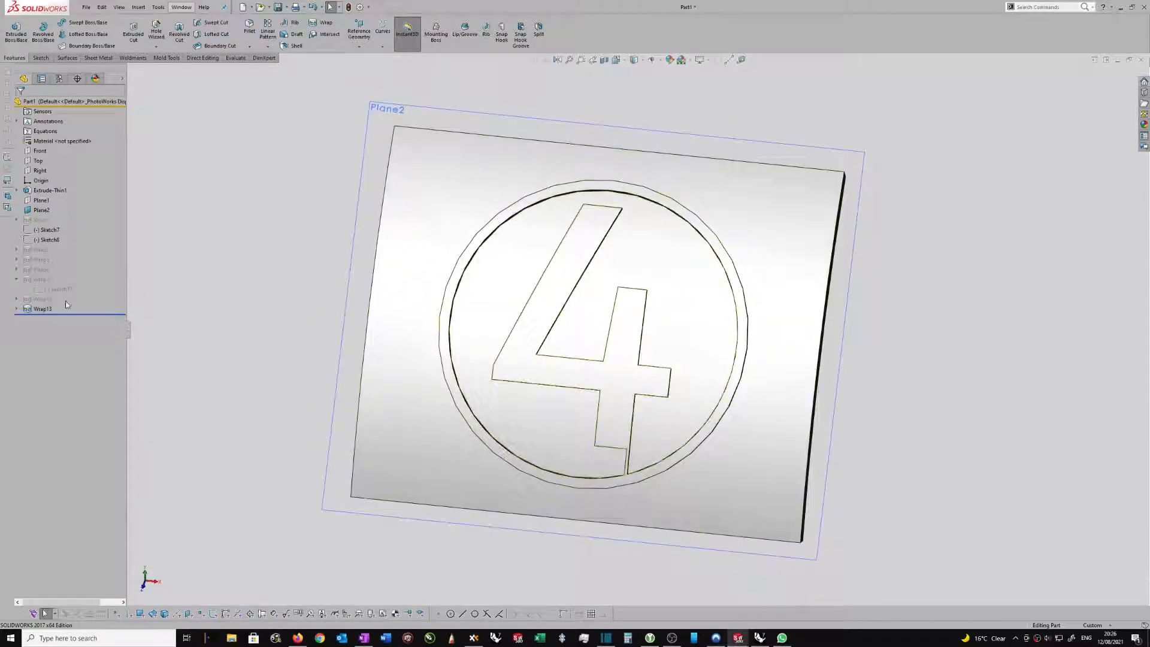
- Examine the wrapped 4 and circle on the curved part from several angles
scroll(872, 312, "up", 1)
middle_click_drag(871, 312, 862, 292)
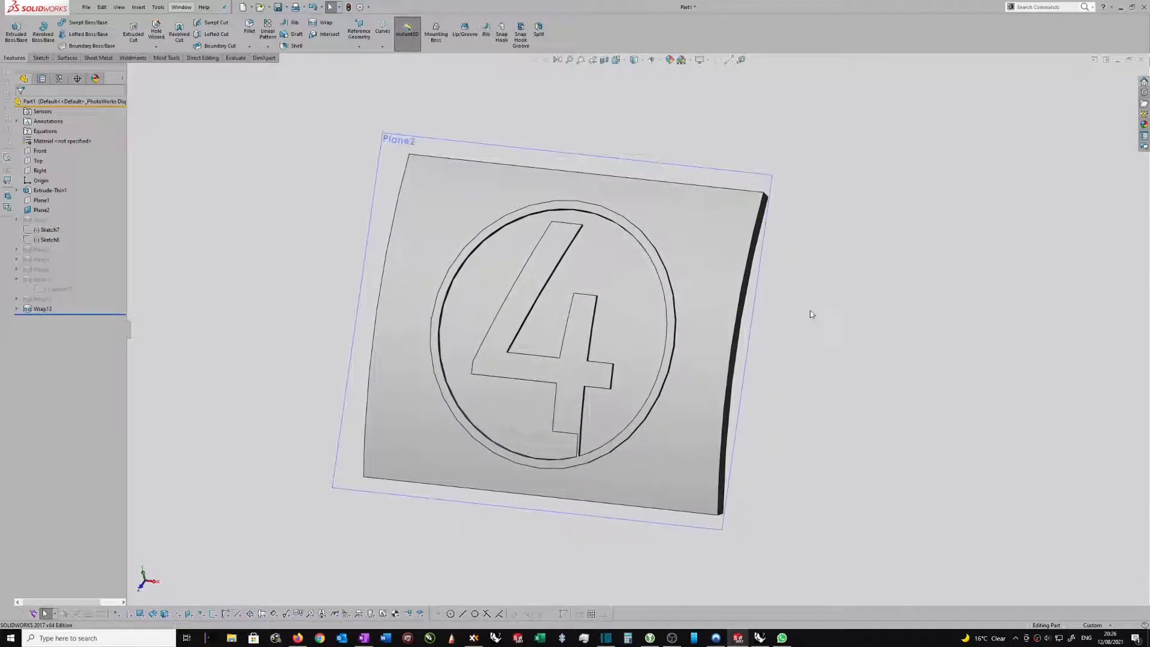
scroll(796, 349, "up", 1)
scroll(778, 340, "down", 1)
middle_click_drag(757, 323, 812, 356)
right_click_drag(782, 317, 778, 366)
left_click(605, 336)
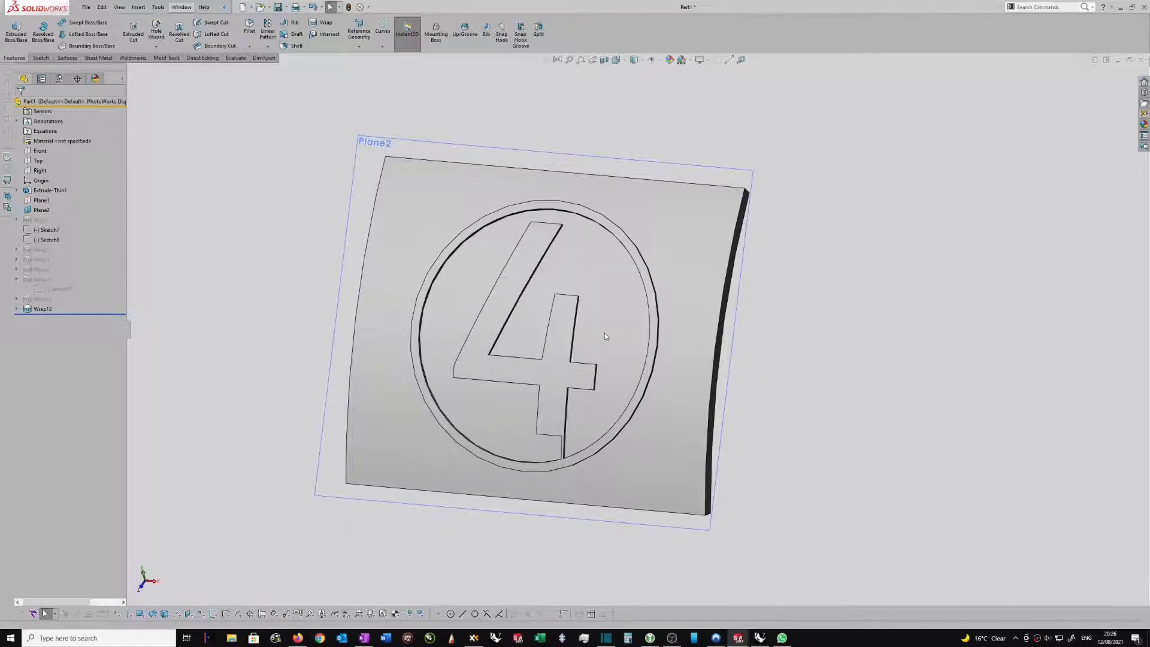
middle_click_drag(710, 283, 634, 277)
middle_click_drag(557, 272, 681, 206)
- In the Complex surface part, insert 4 bubble bridged.dxf on Plane2 as a 2D sketch
left_click(682, 205)
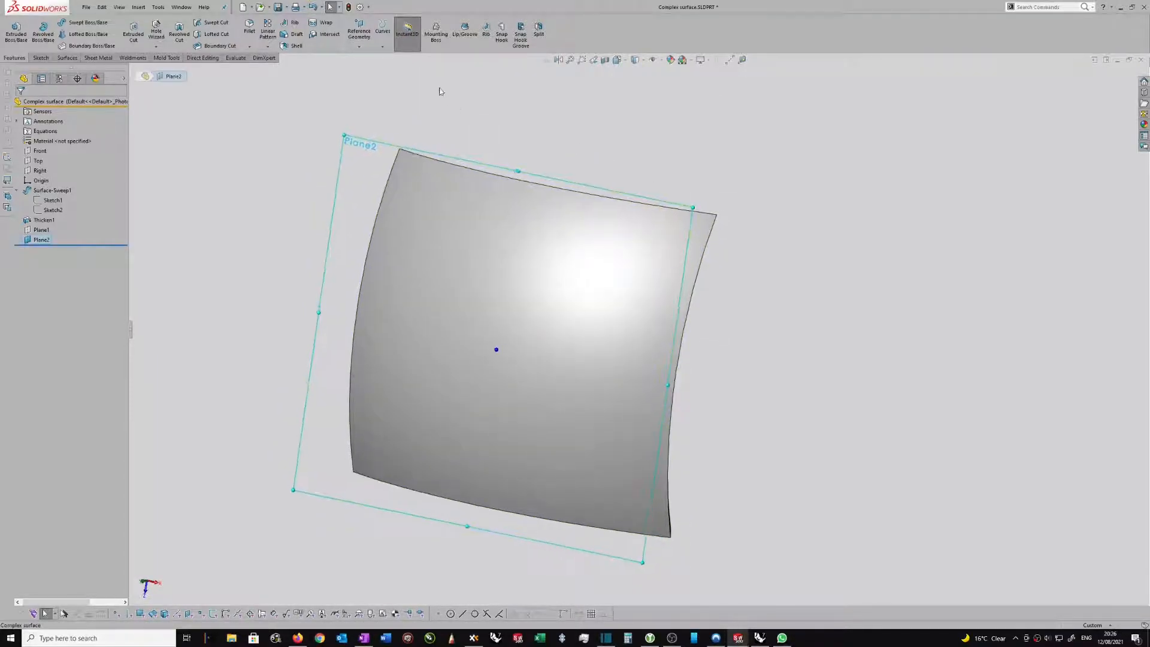
left_click(138, 7)
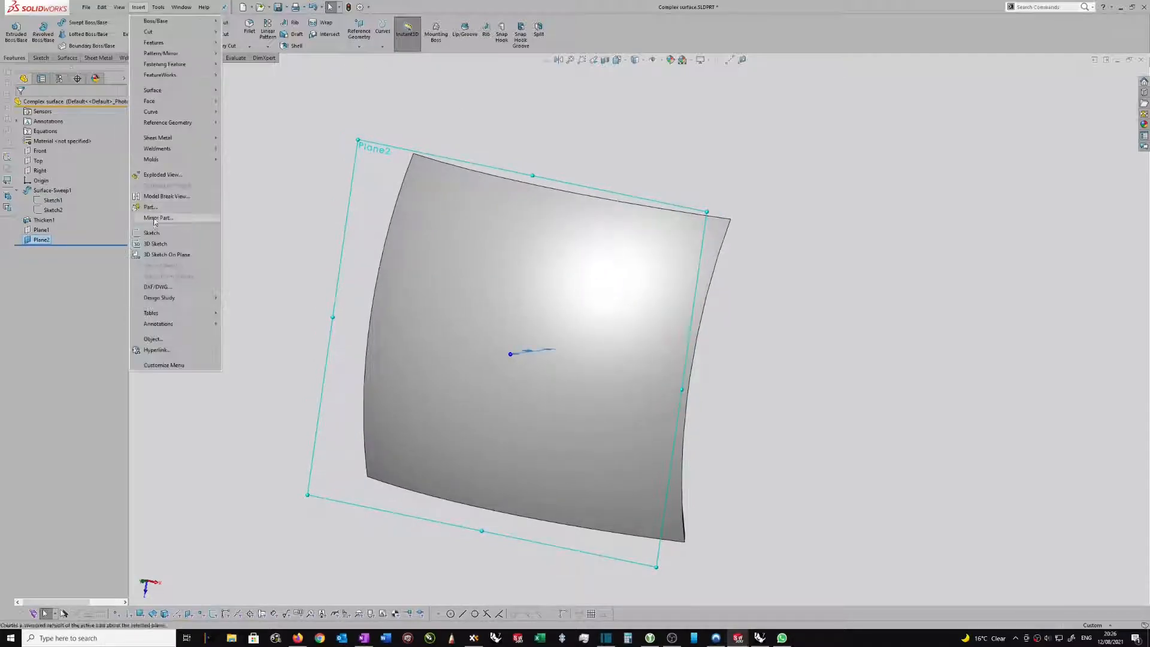
left_click(158, 289)
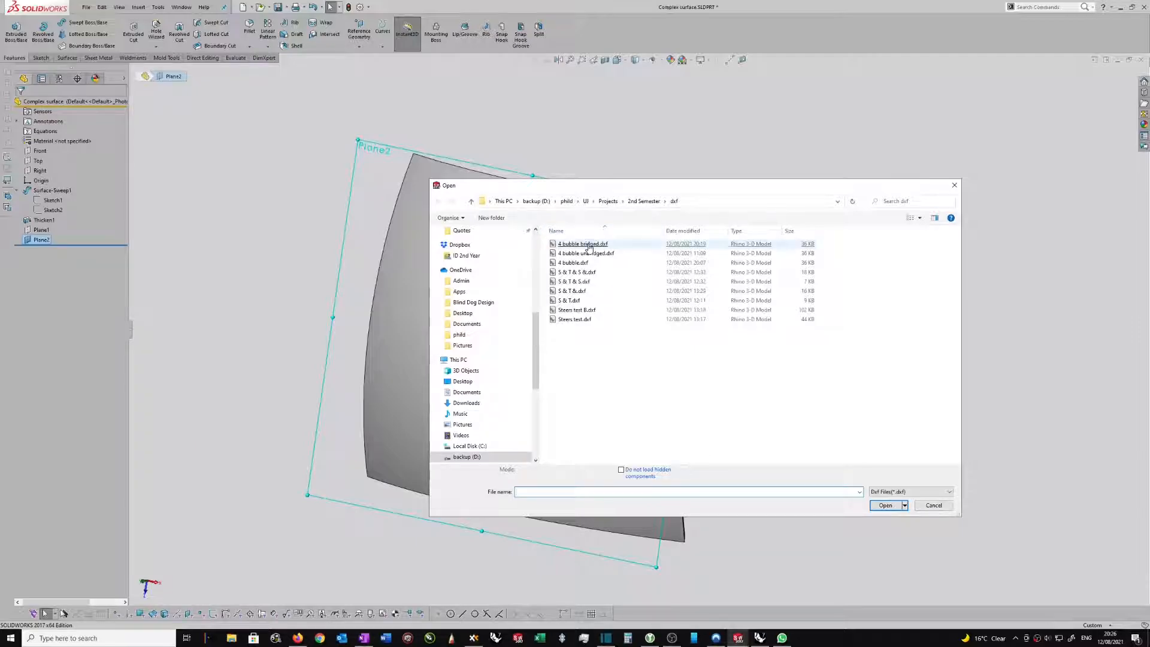
double_click(589, 248)
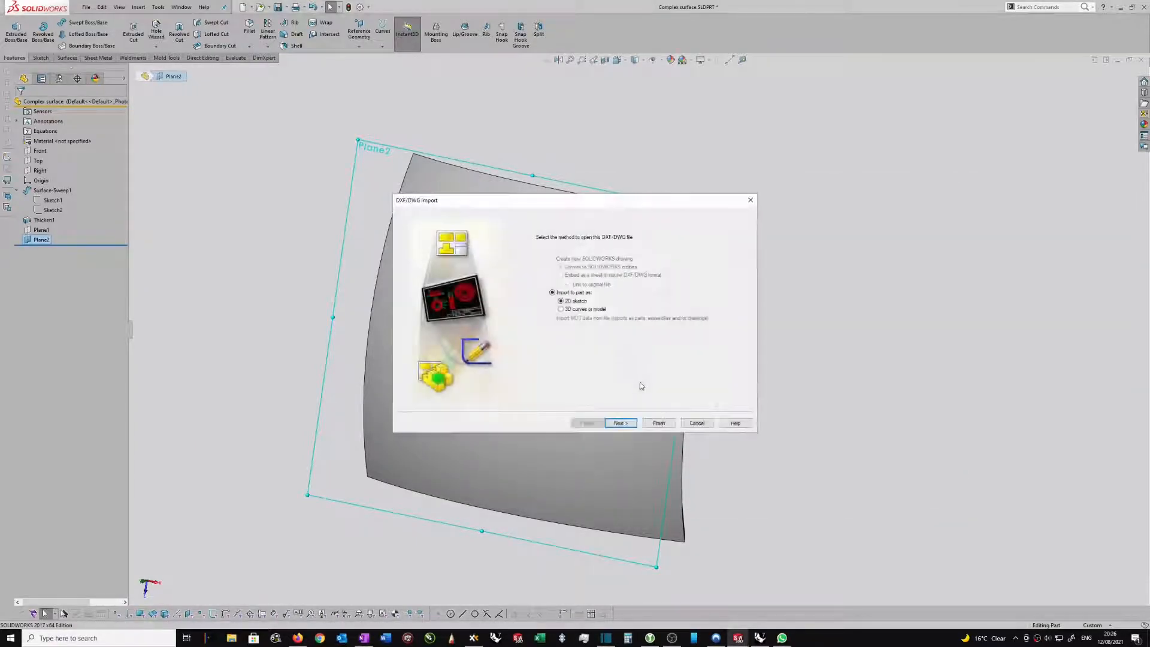
left_click(620, 423)
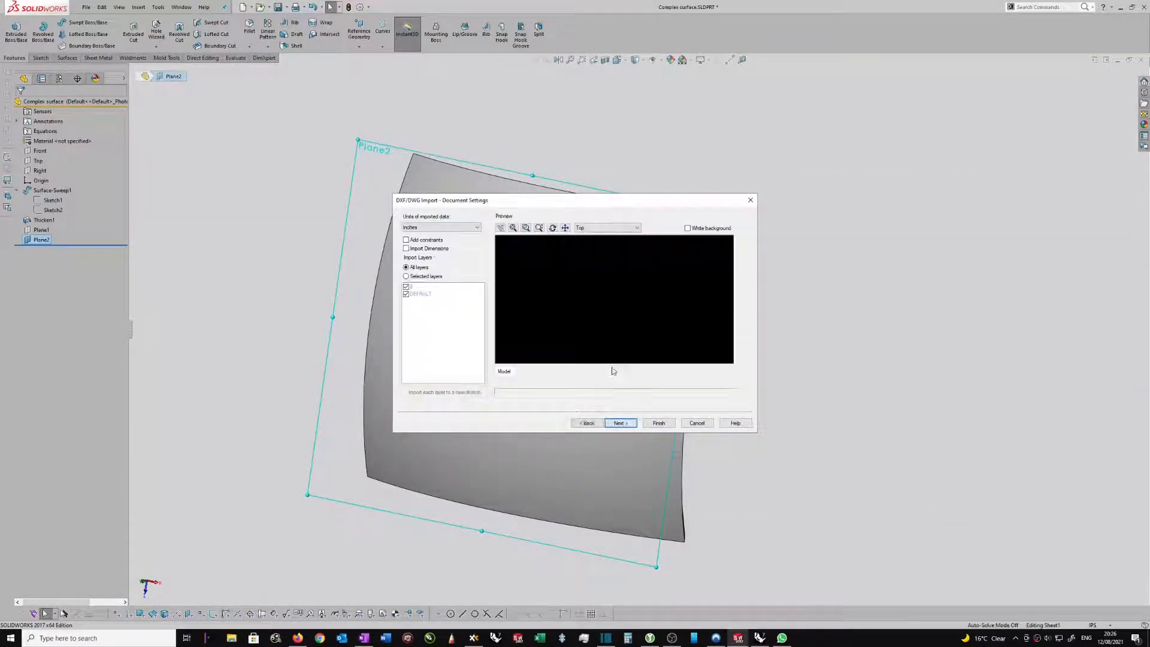
- Set the import units to millimetres and the view to Front, and preview the whole logo on a white background
left_click(438, 227)
left_click(428, 248)
left_click(601, 228)
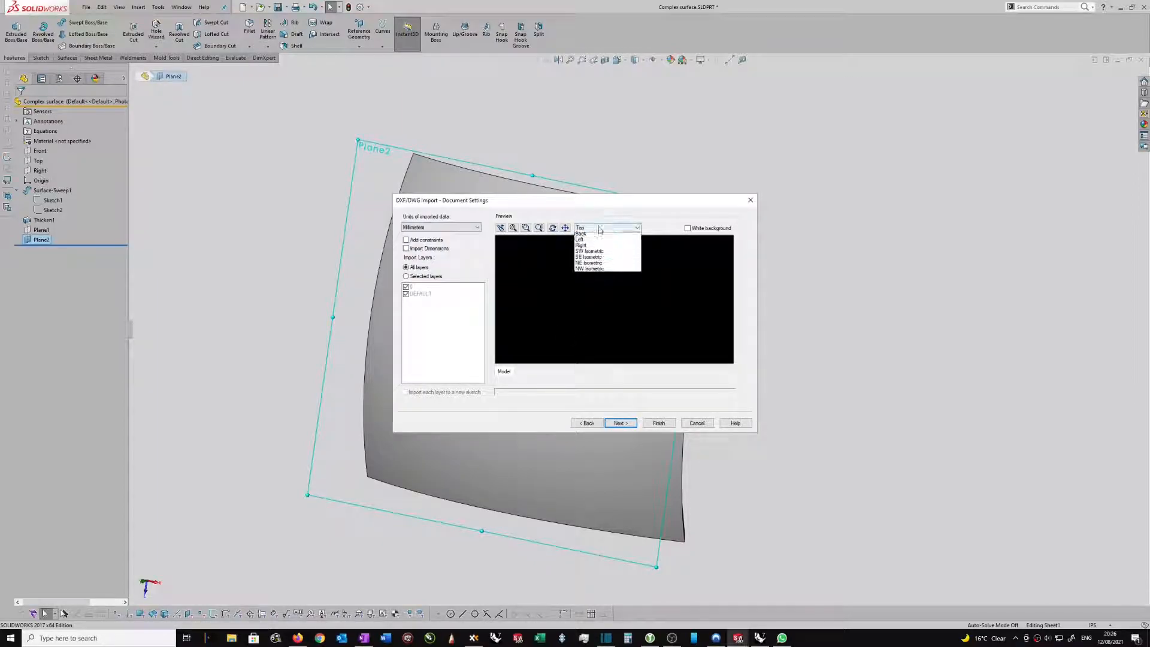
left_click(585, 248)
left_click(688, 228)
scroll(542, 310, "down", 2)
left_click(512, 229)
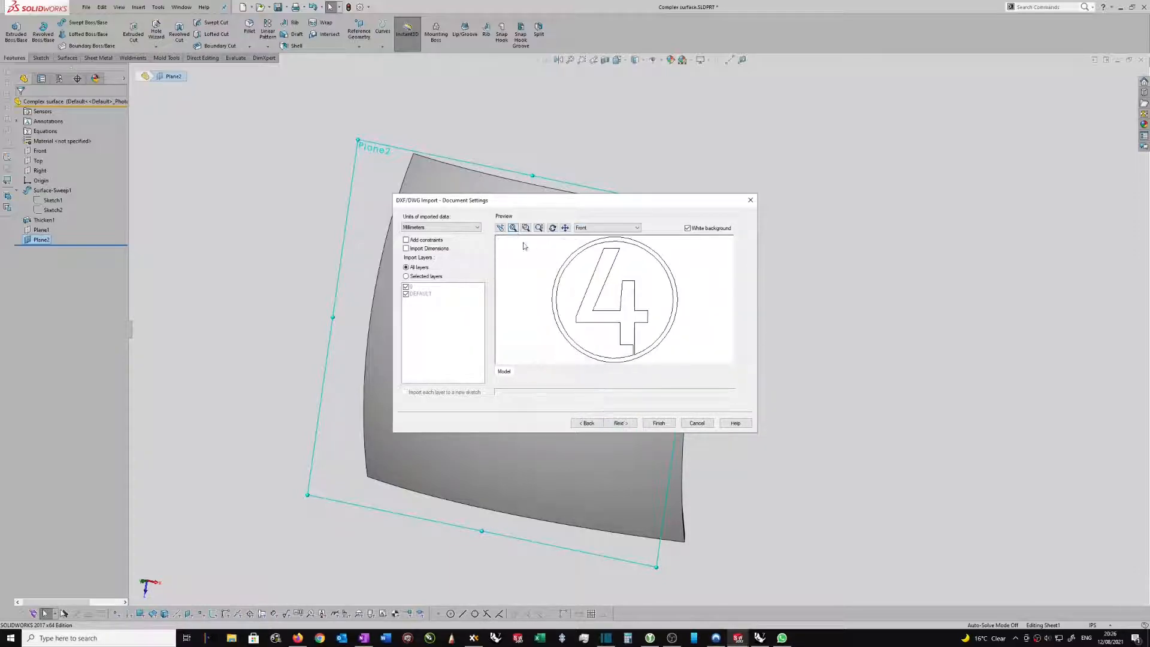
- Define the sketch origin at X 0.00, Y 90.00 and finish importing the logo
left_click(621, 423)
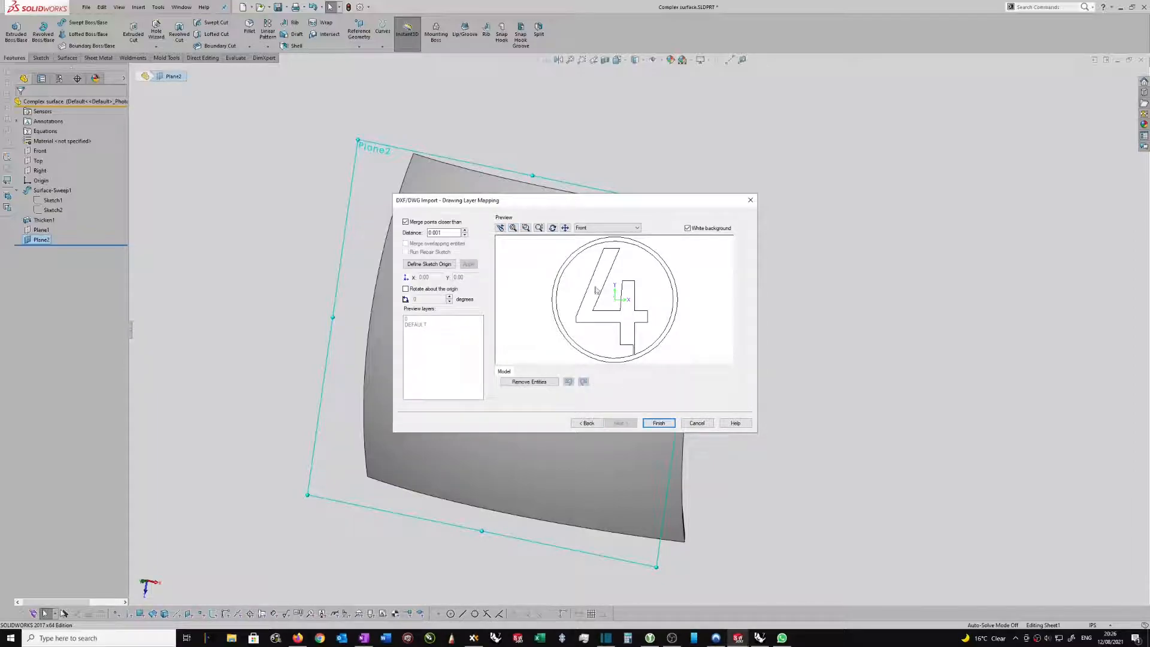
left_click(450, 265)
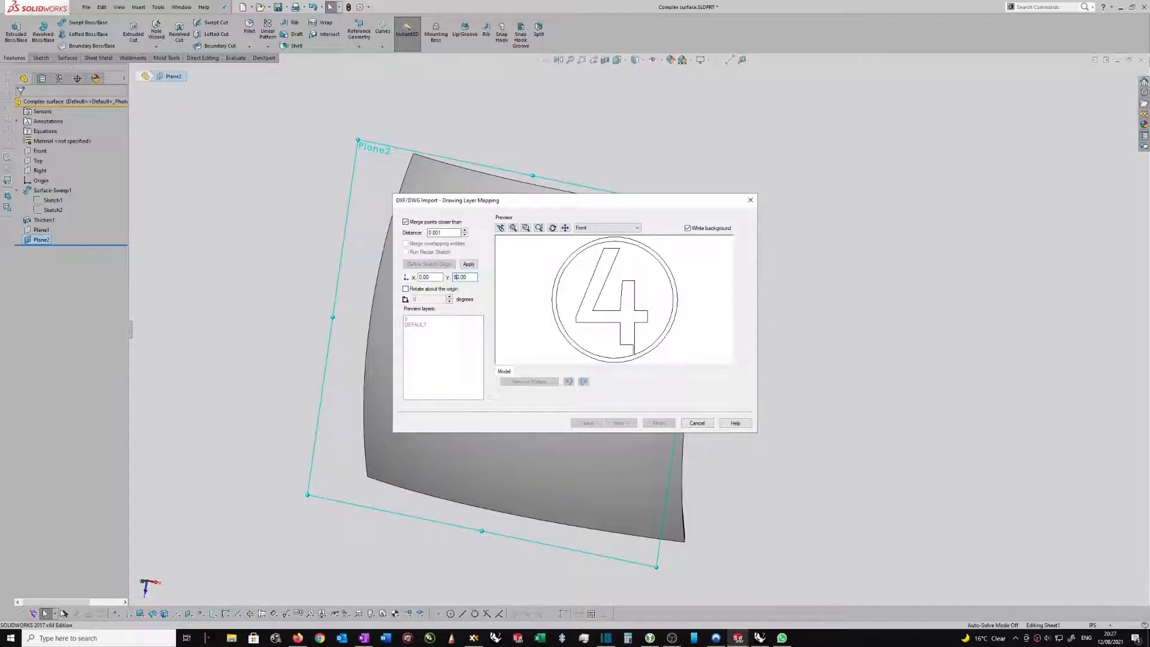
left_click(468, 265)
left_click(659, 423)
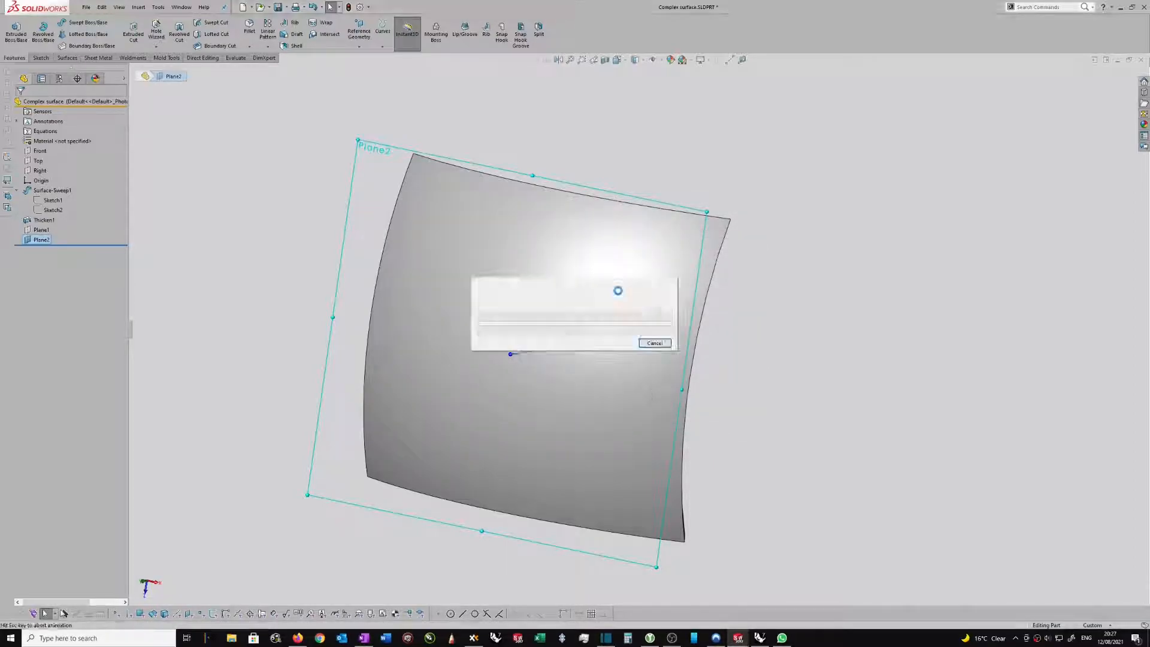
- View the sketch face-on and move the whole logo straight up from the outer circle's lowest point to the middle of the part
scroll(610, 287, "up", 3)
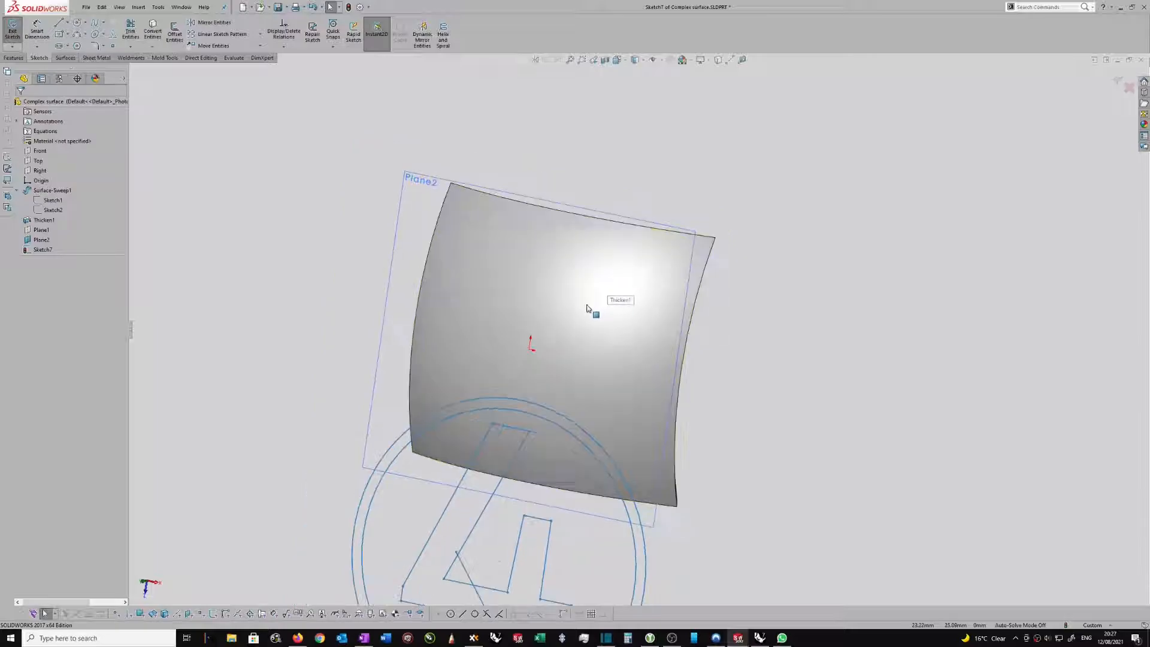
scroll(601, 509, "down", 1)
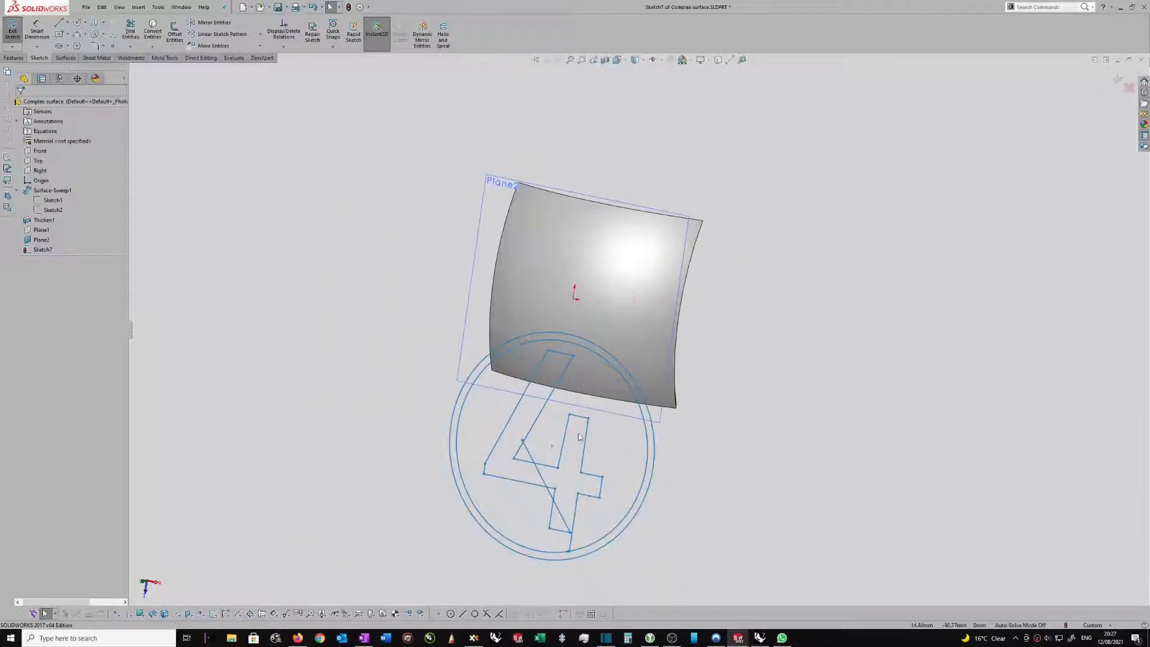
middle_click_drag(583, 409, 596, 395)
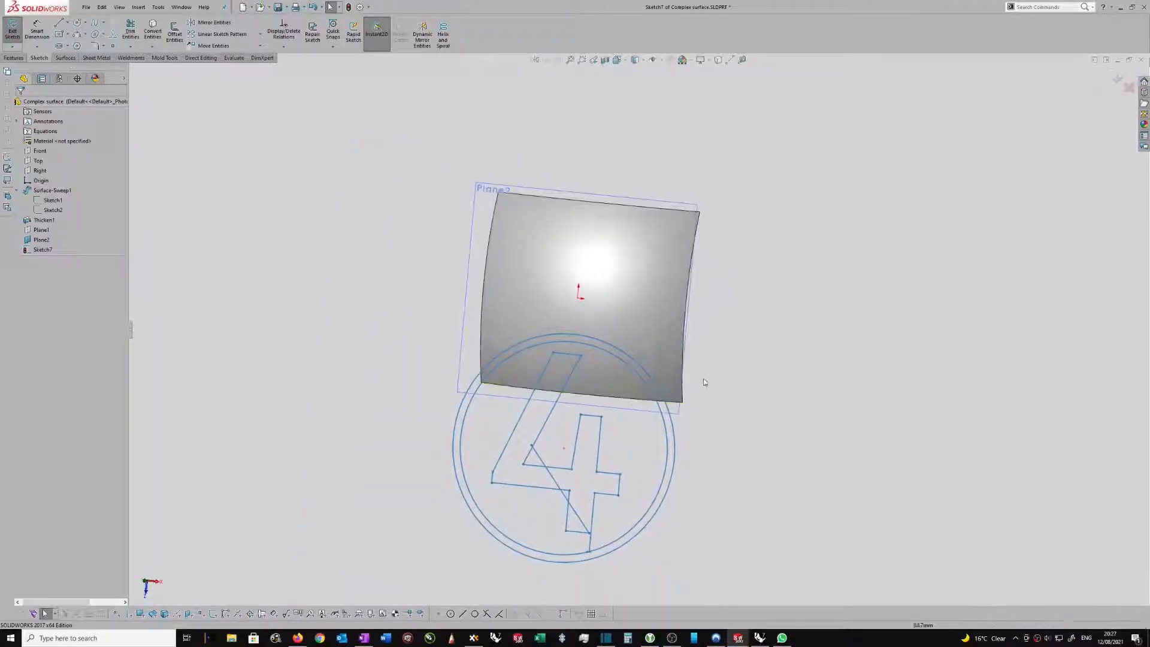
key("ctrl+a")
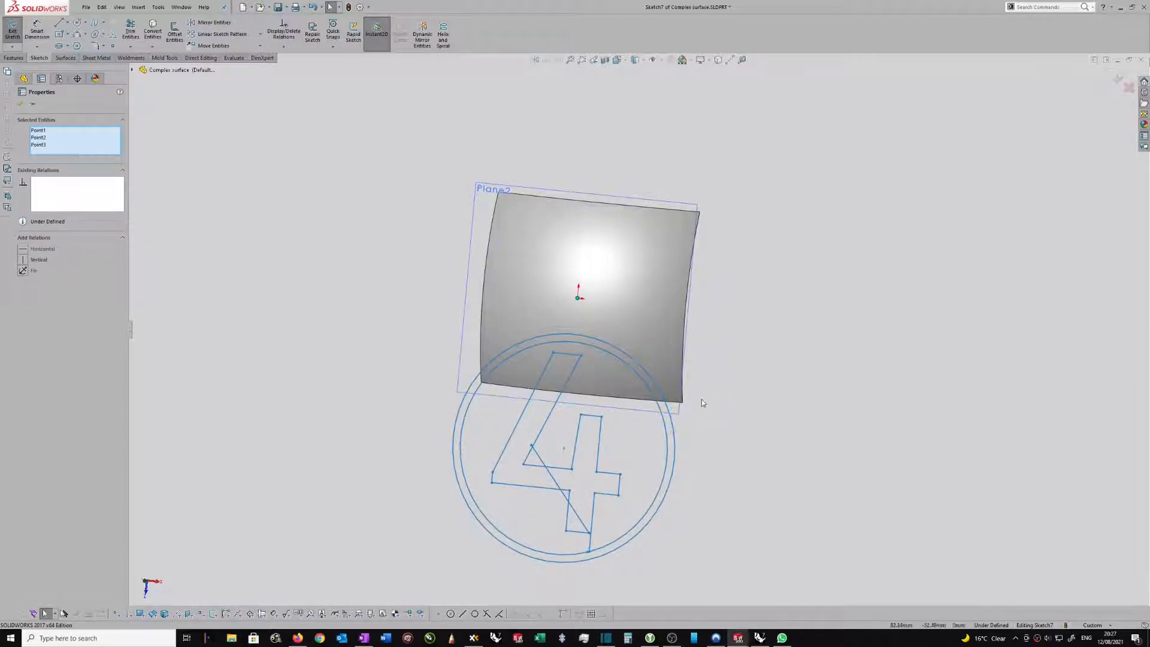
right_click(788, 334)
left_click(811, 322)
mouse_move(398, 207)
left_mouse_down()
mouse_move(810, 590)
mouse_move(875, 592)
left_mouse_up()
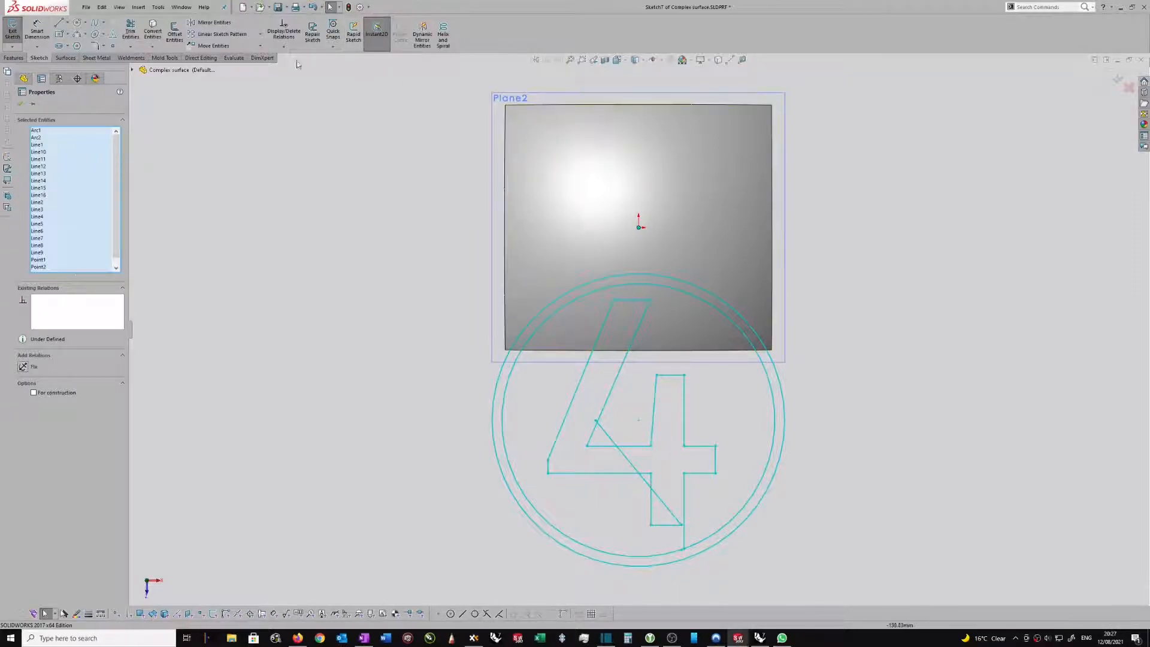
left_click(225, 48)
left_click(638, 566)
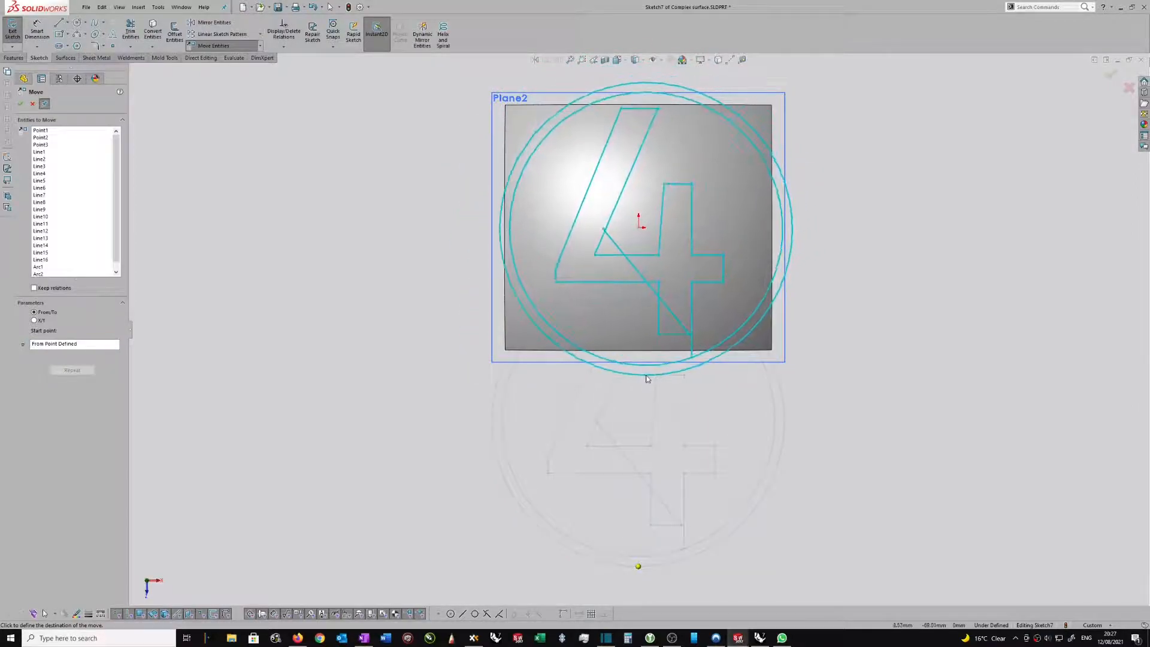
left_click(639, 379)
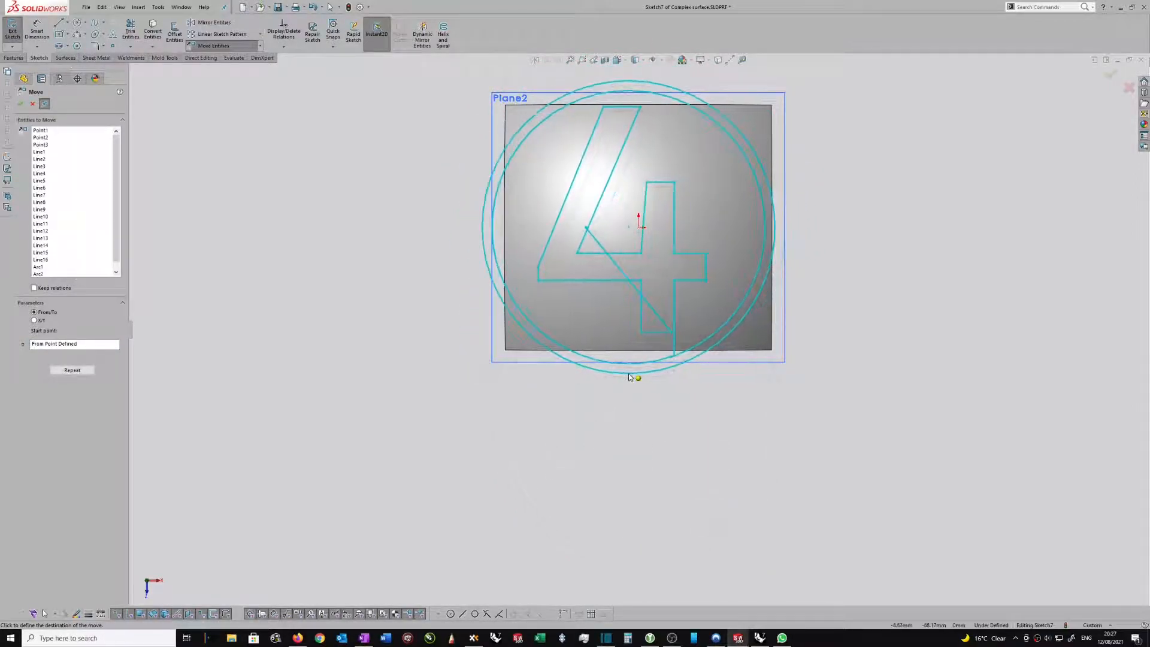
- Scale the whole logo by a factor of 0.8 about the centre of its circles
left_click_drag(457, 83, 822, 392)
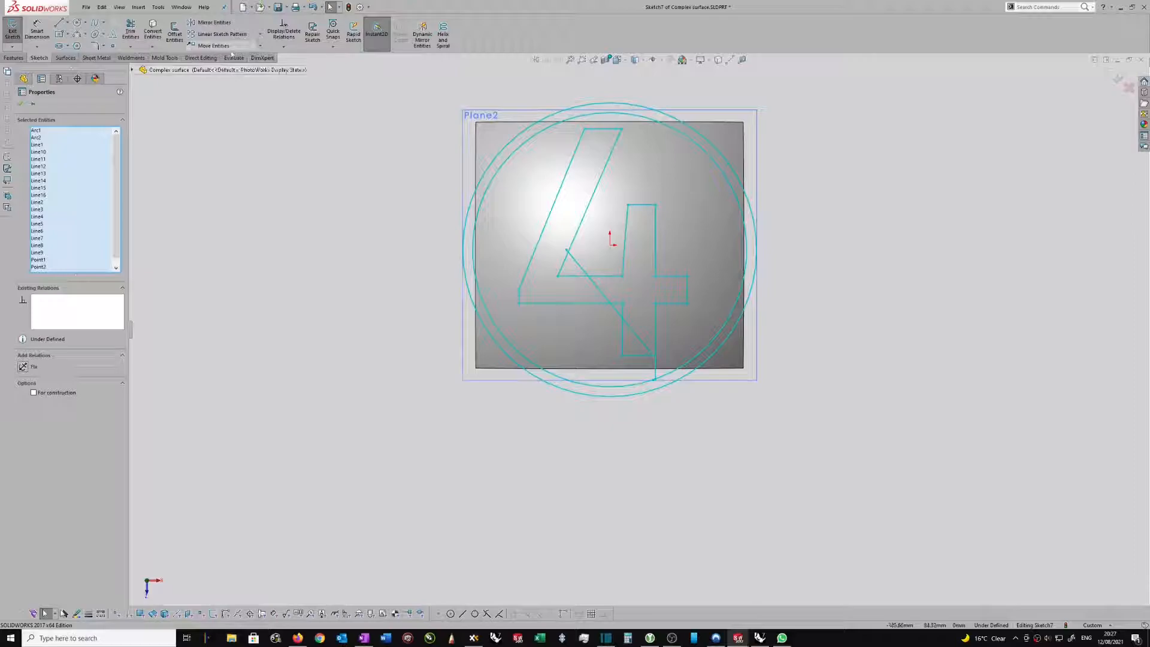
left_click(260, 46)
left_click(220, 91)
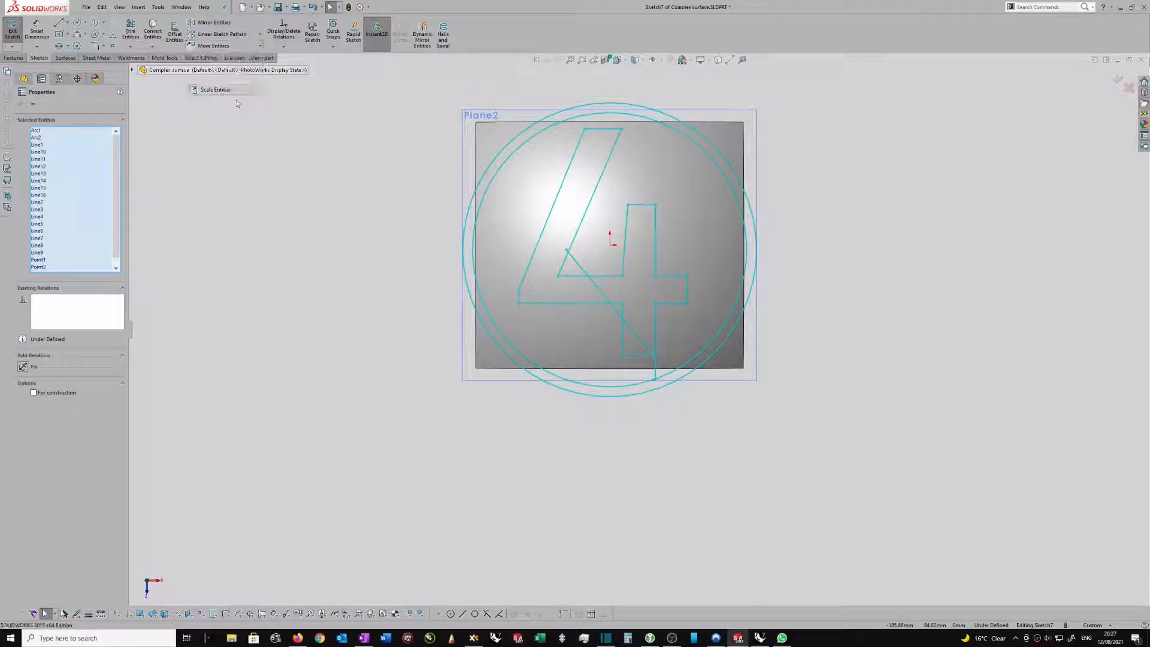
left_click(610, 249)
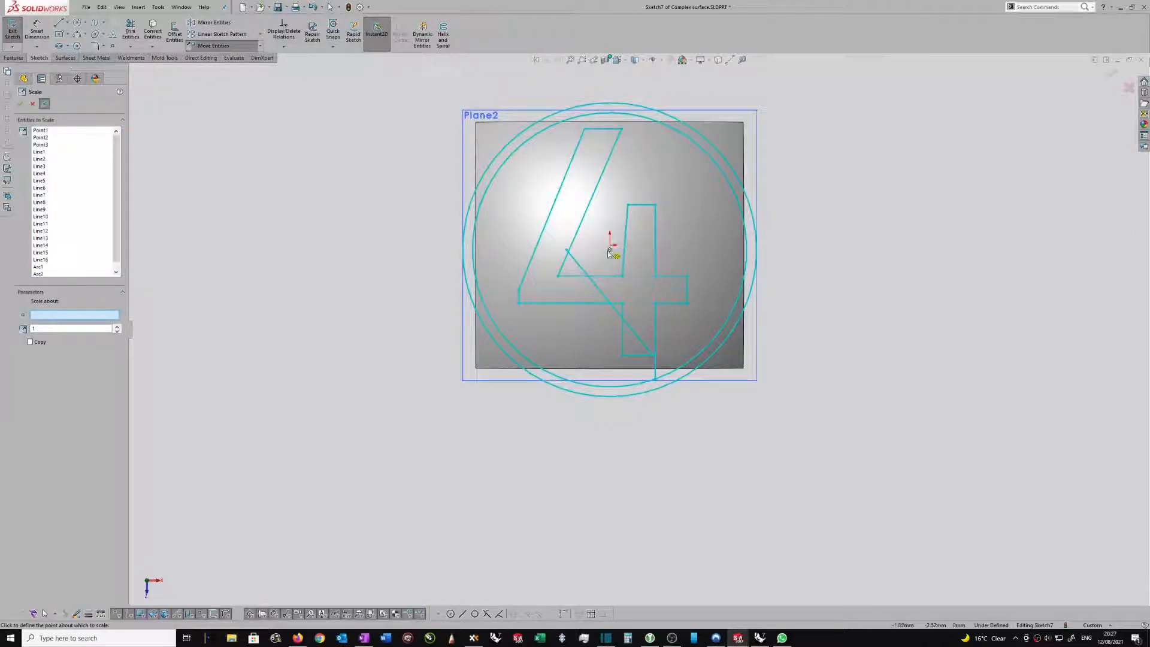
left_click(118, 332)
left_click(117, 332)
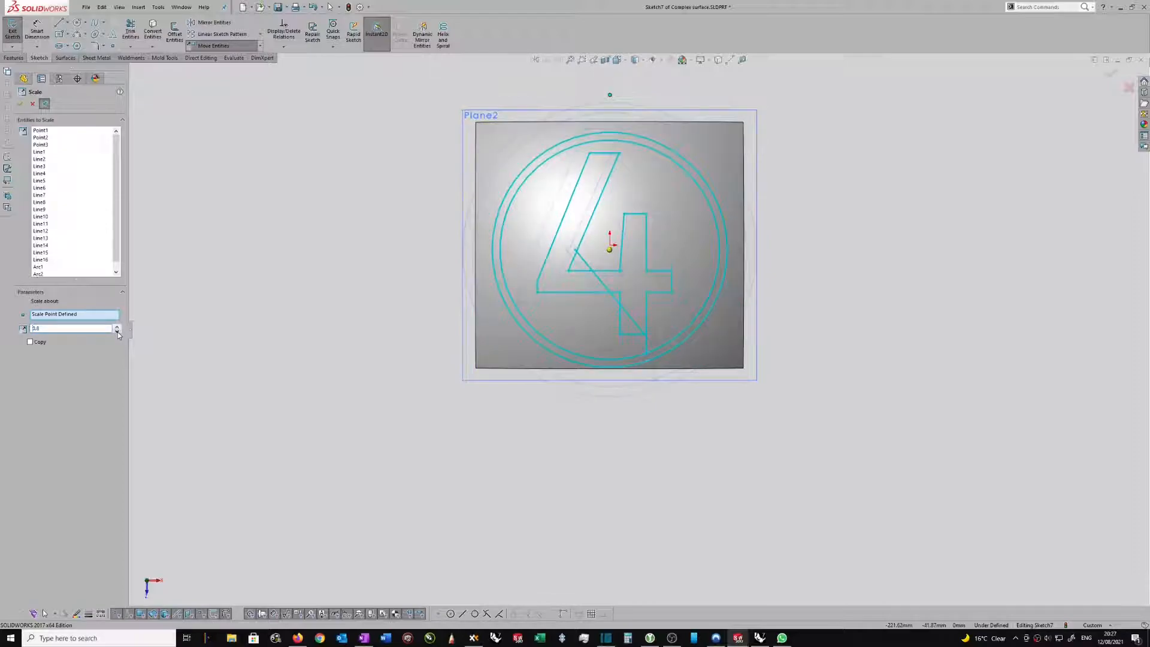
left_click(20, 104)
key("Escape")
- Move the scaled logo slightly up from its centre point to centre it on the part
mouse_move(411, 90)
left_mouse_down()
mouse_move(539, 115)
mouse_move(862, 431)
left_mouse_up()
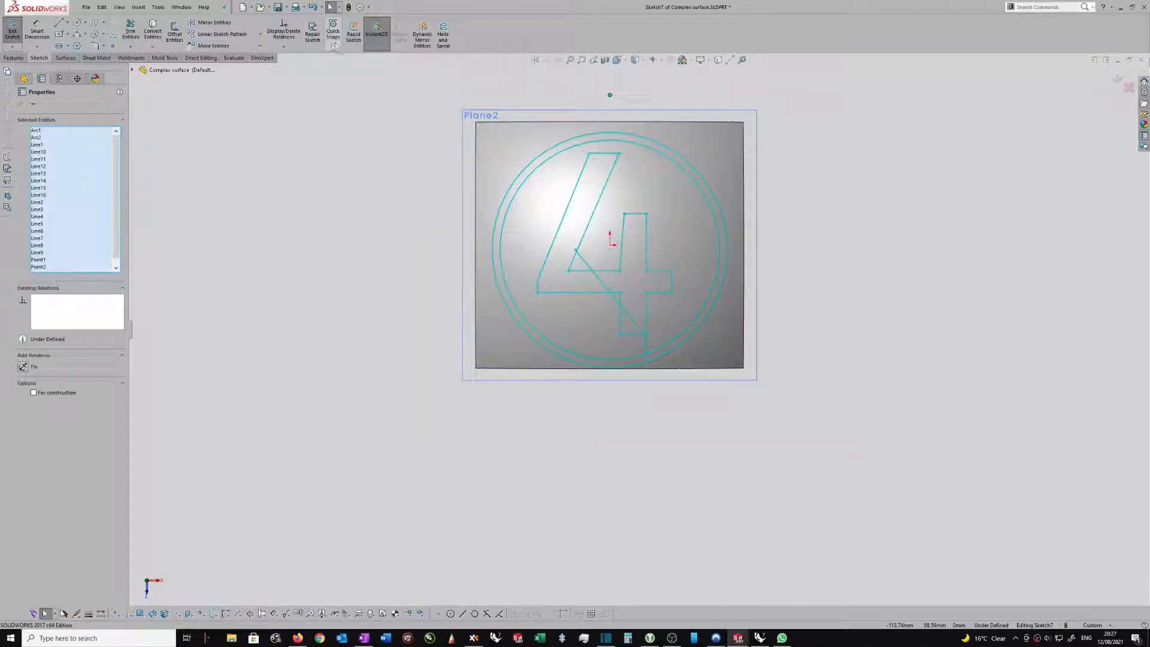
left_click(224, 45)
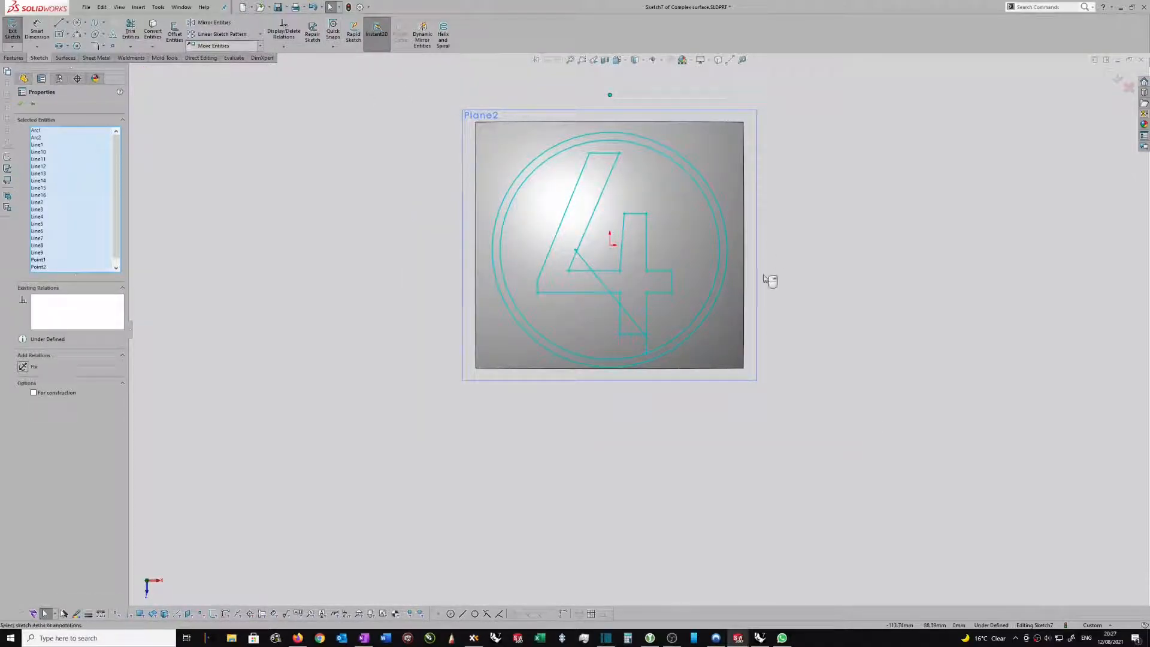
left_click(612, 253)
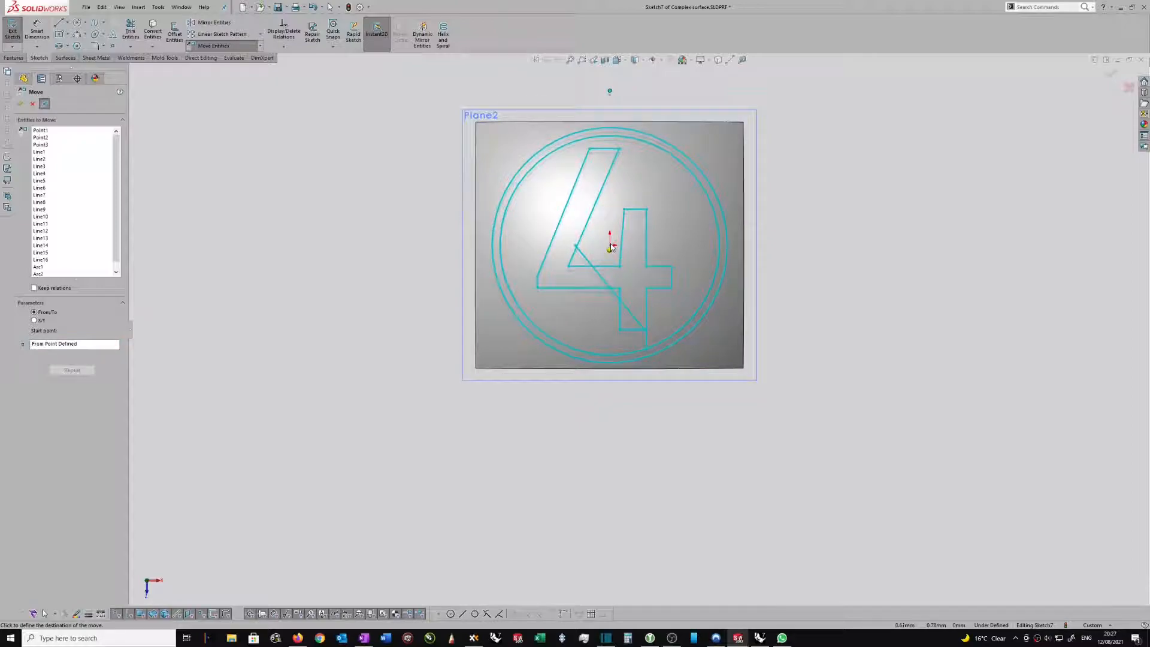
scroll(612, 248, "down", 2)
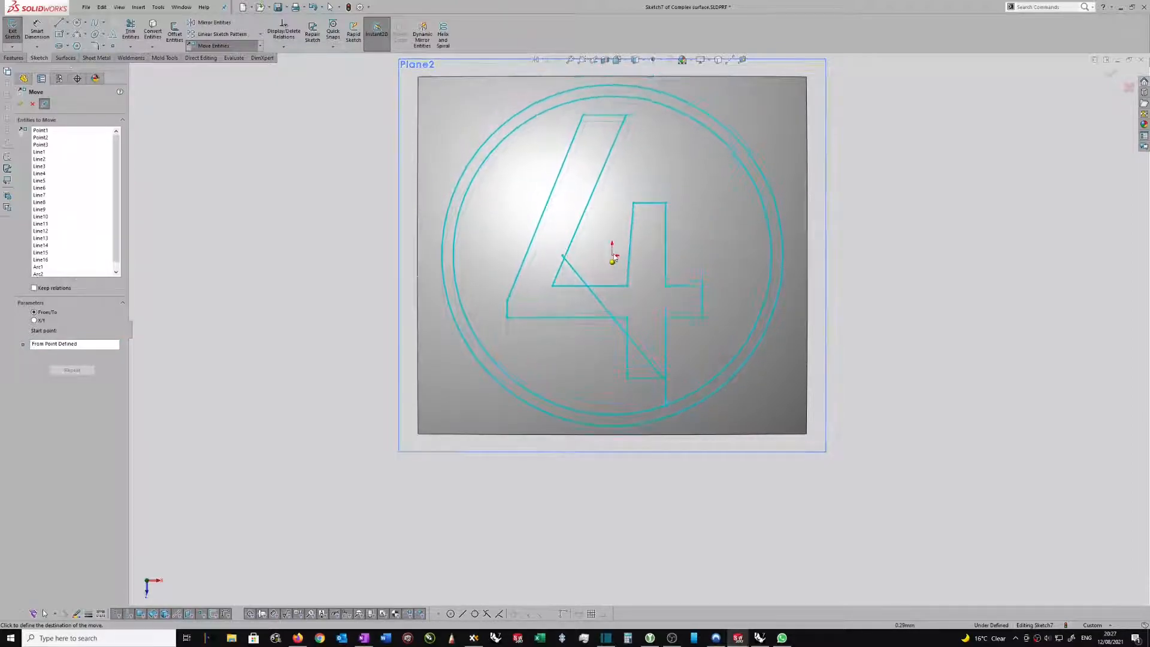
left_click(612, 251)
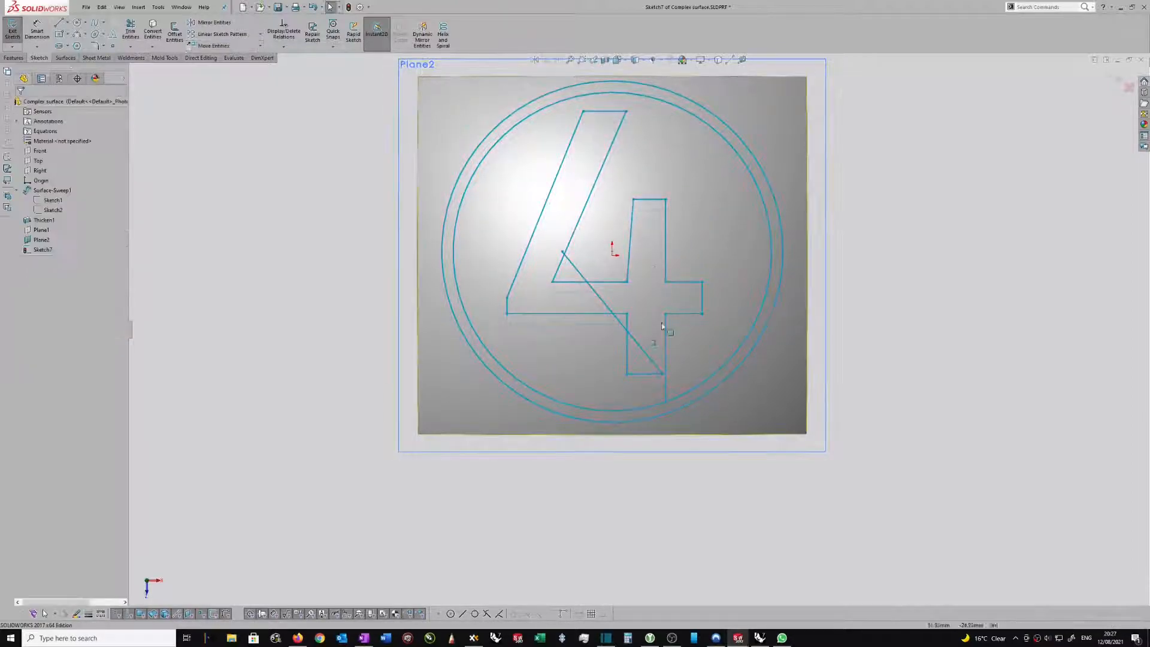
- Move the diagonal line's stray endpoint to the open end of the inner circle below the 4's stem
left_click(562, 253)
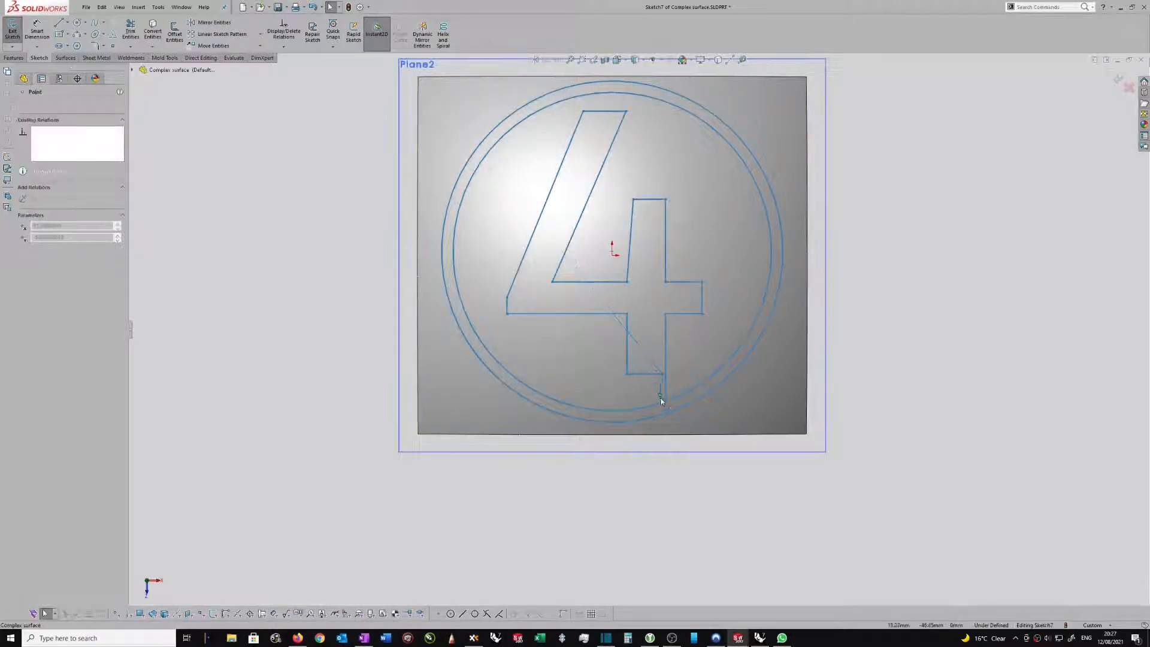
left_click_drag(663, 405, 664, 403)
scroll(640, 329, "up", 1)
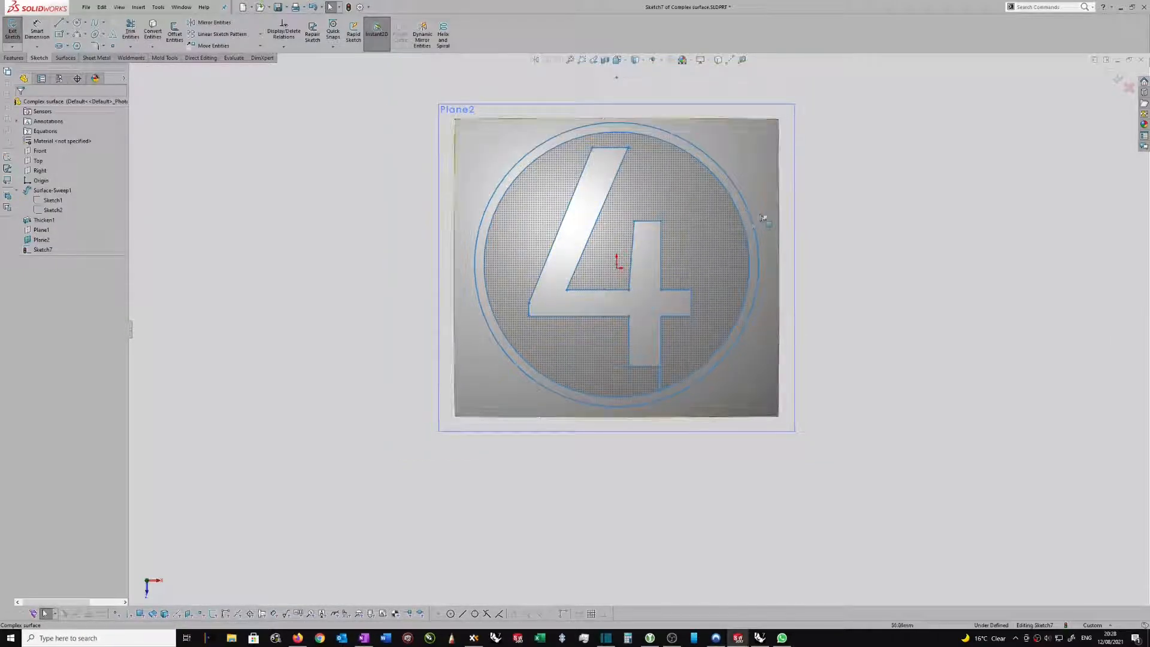
key("z")
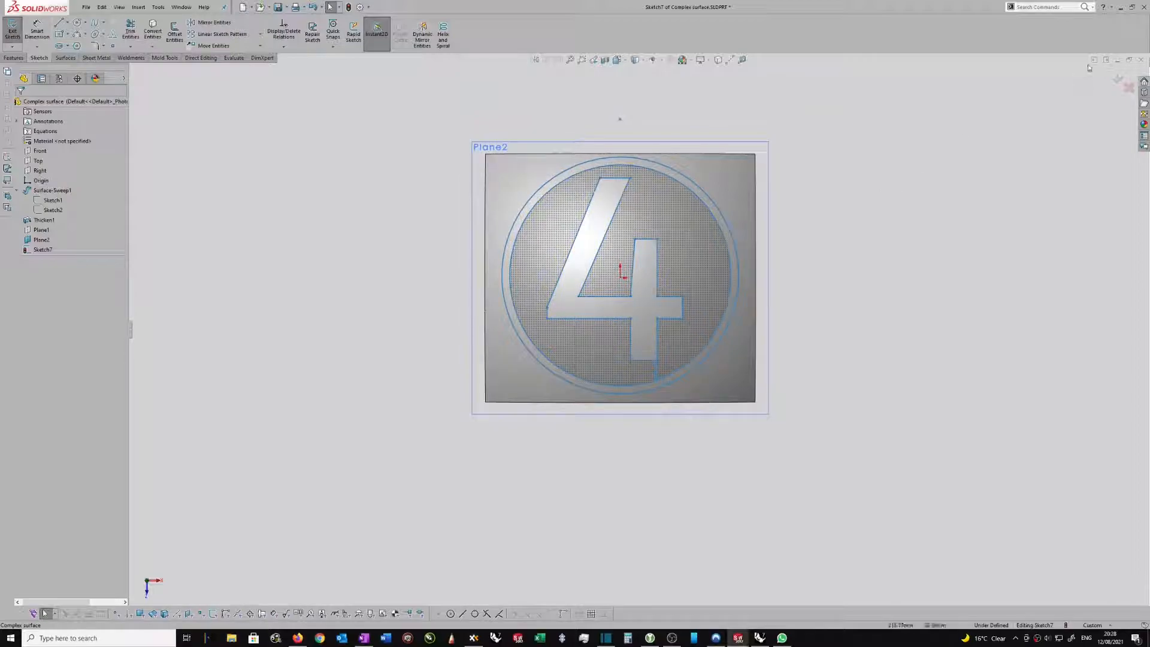
- Exit the logo sketch and wrap it onto the double-curved face as a 1.20 mm emboss, using the Spline Surface method at high accuracy
left_click(1118, 79)
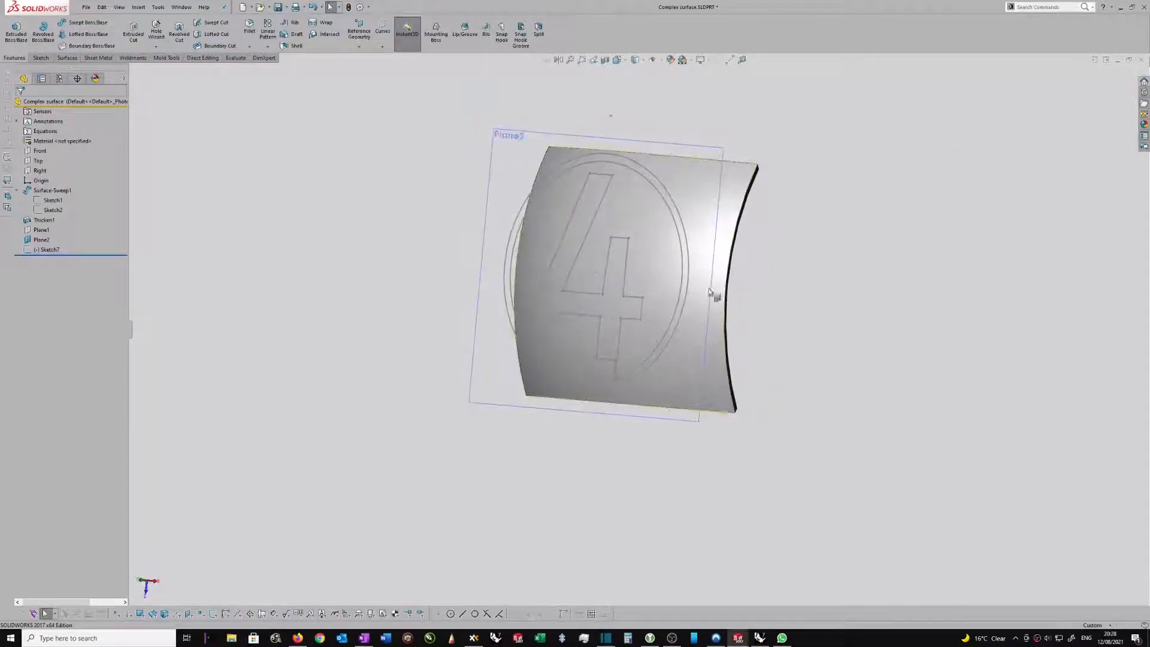
left_click(690, 262)
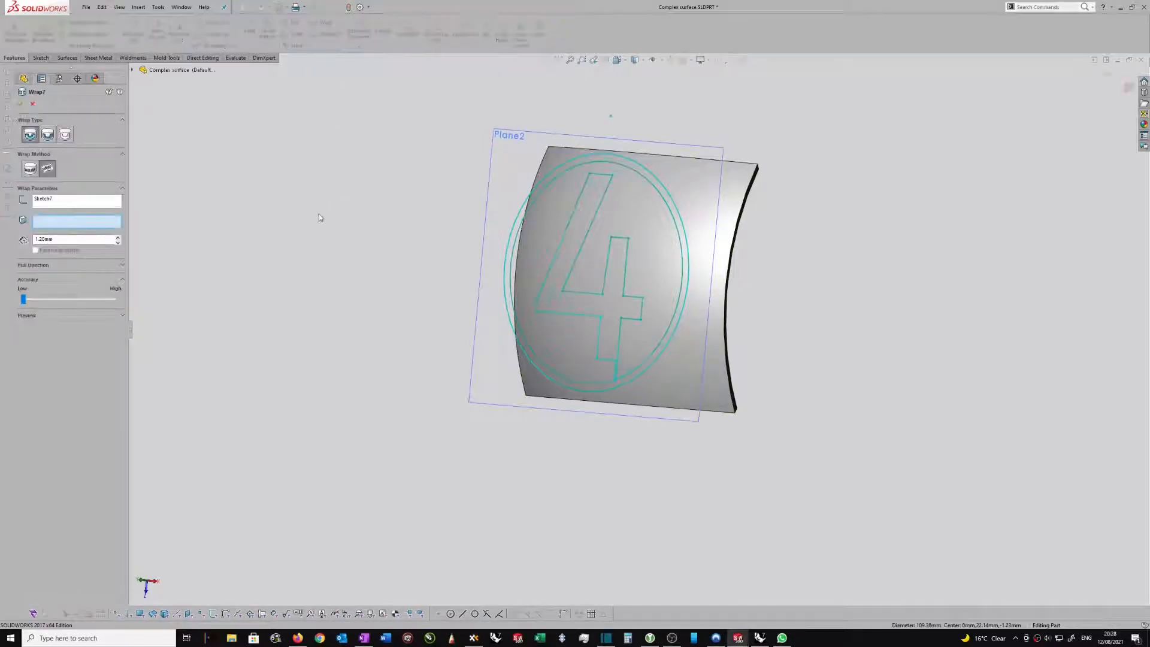
left_click(30, 170)
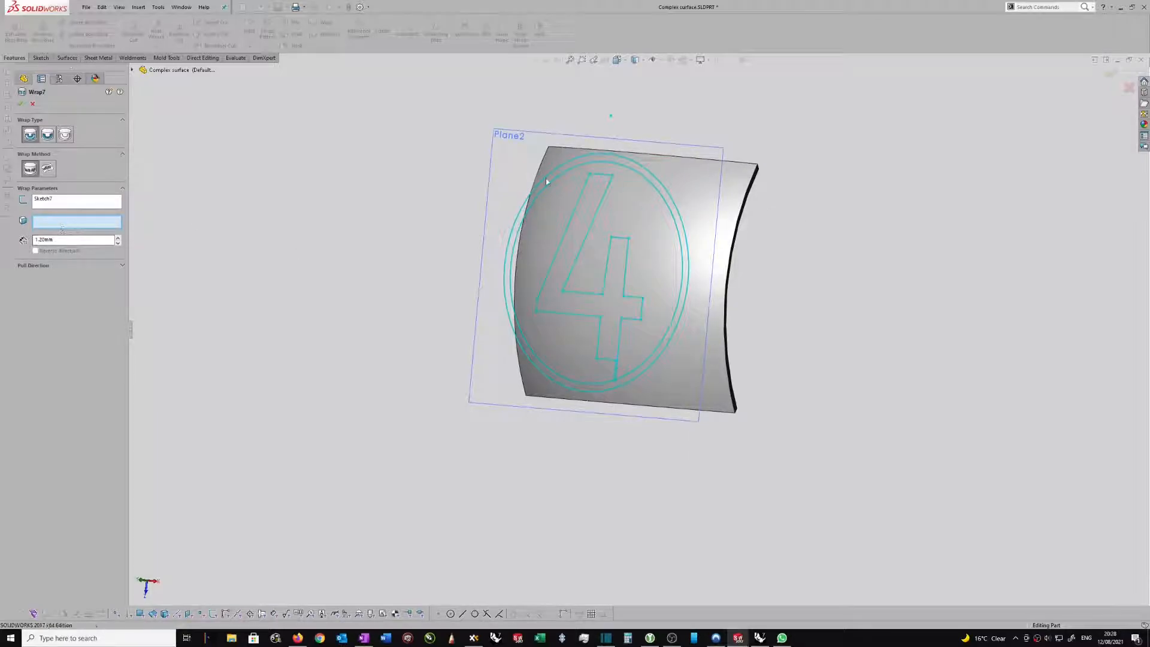
left_click(48, 169)
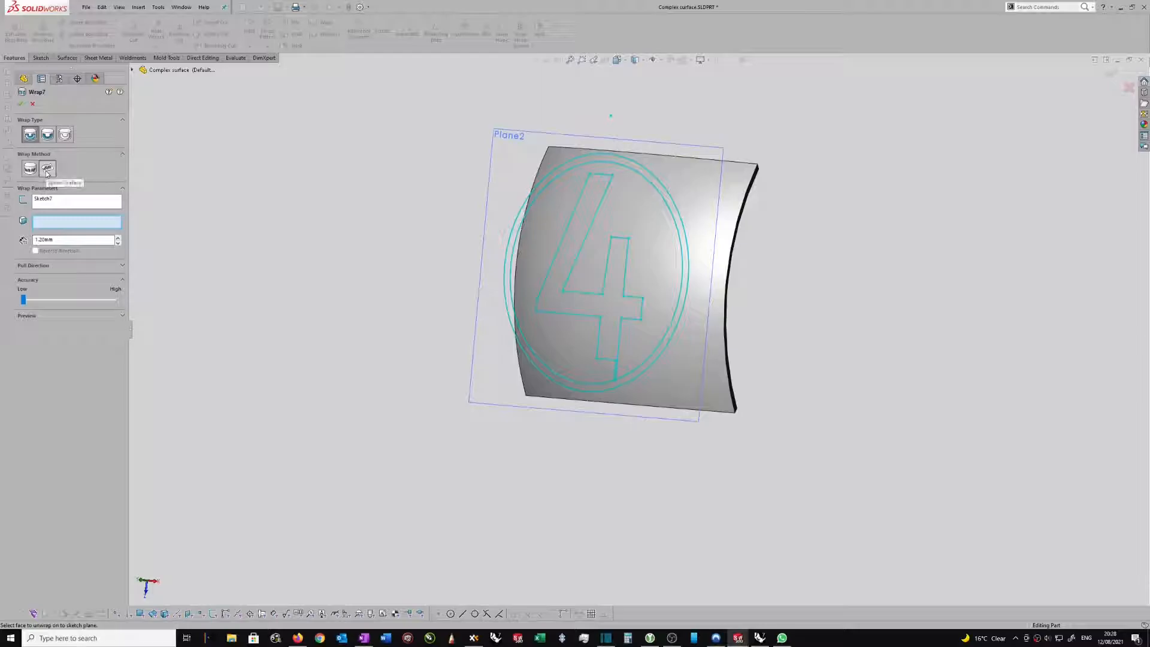
left_click(639, 214)
middle_click_drag(799, 215, 812, 217)
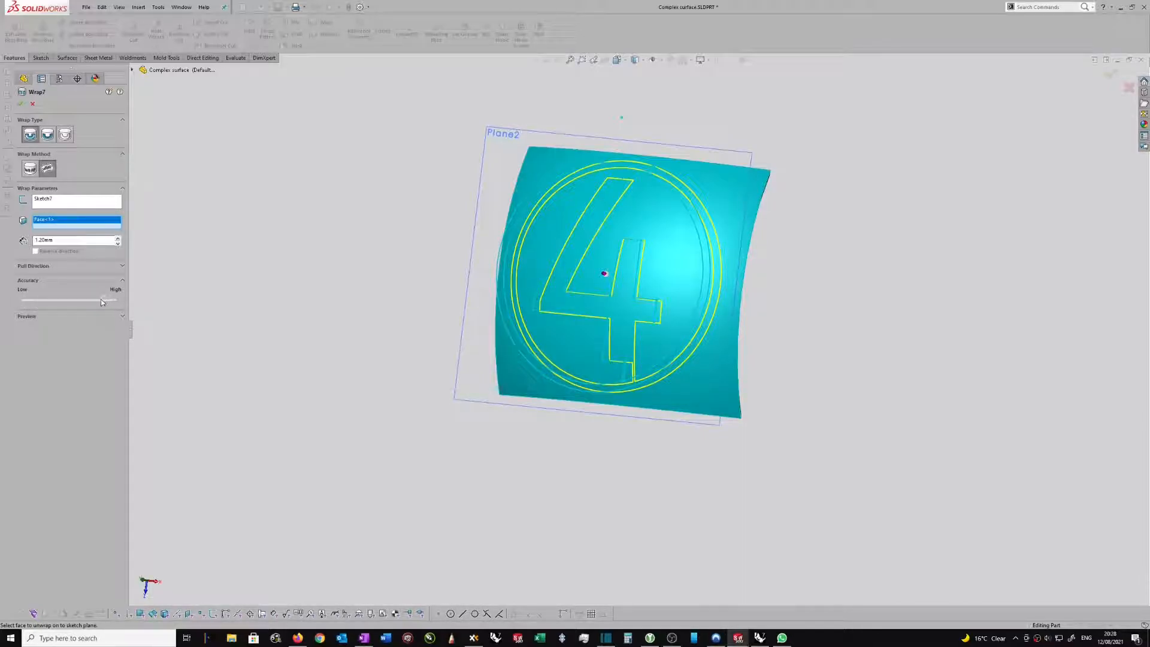
left_click_drag(85, 298, 121, 301)
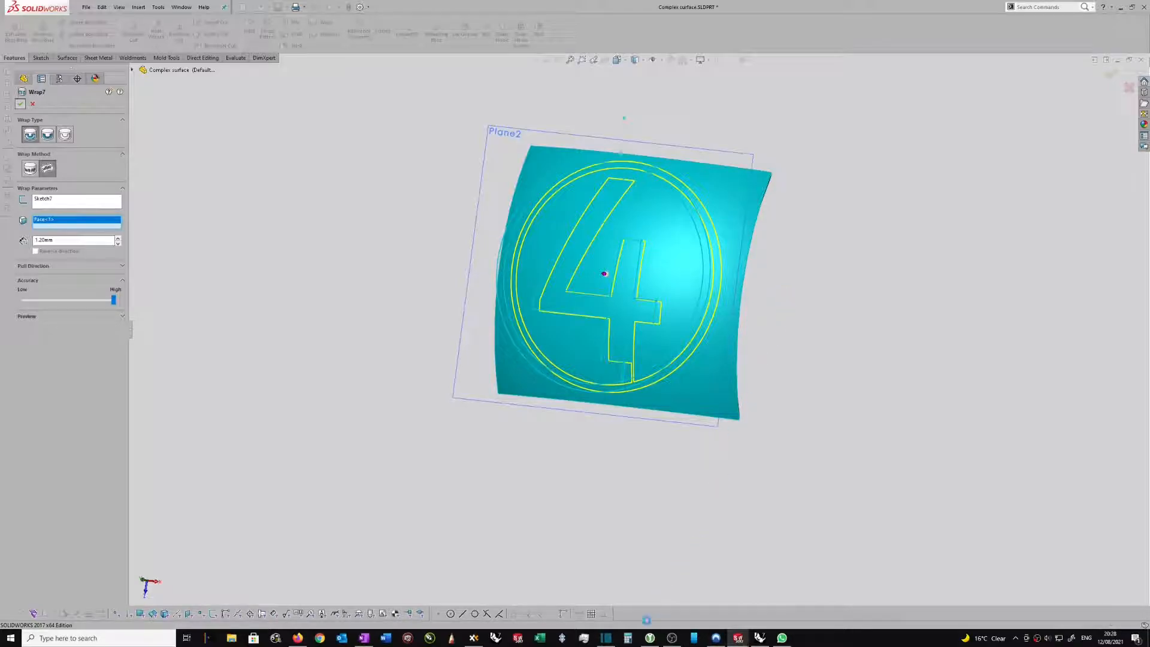
middle_click_drag(713, 431, 726, 156)
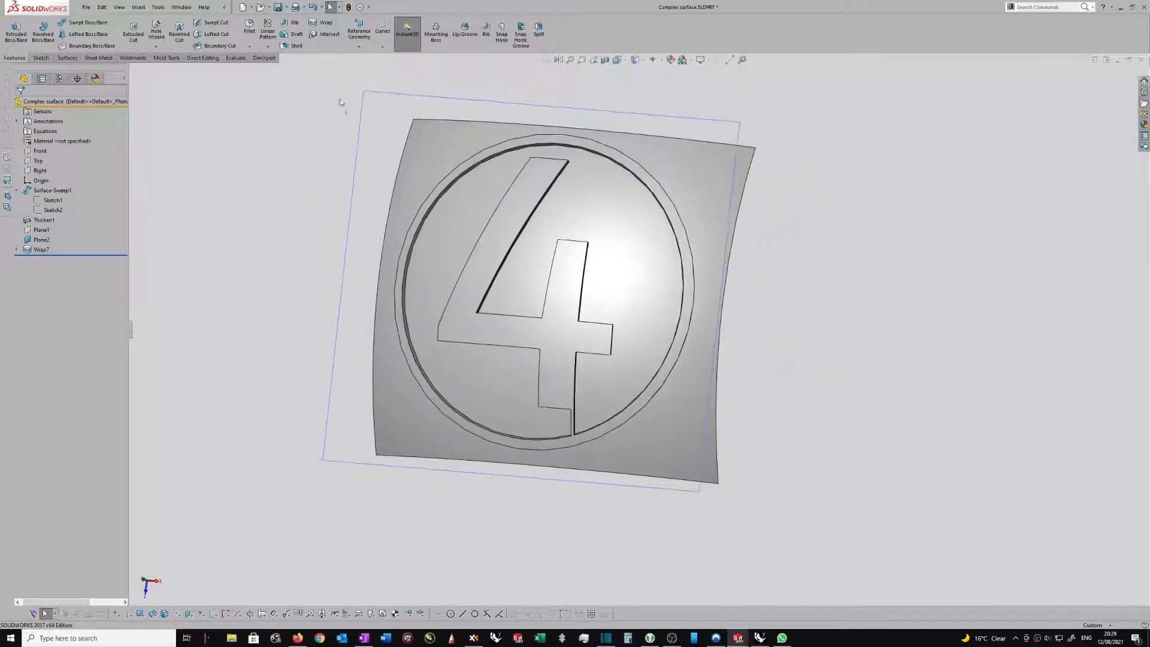
left_click(321, 23)
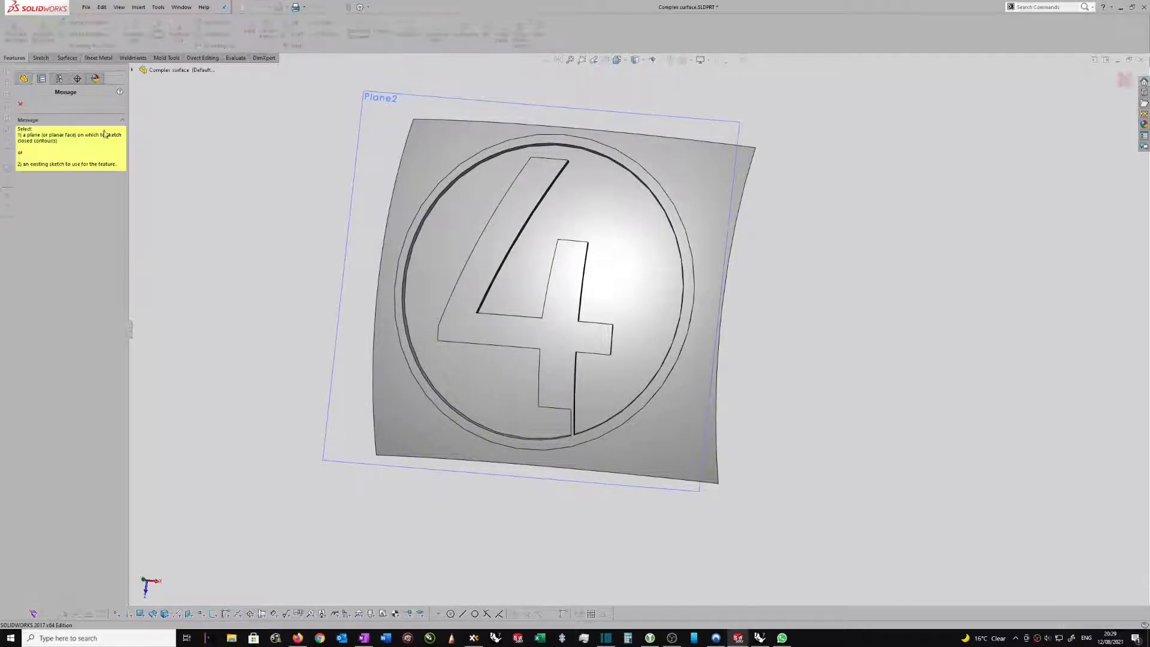
key("Escape")
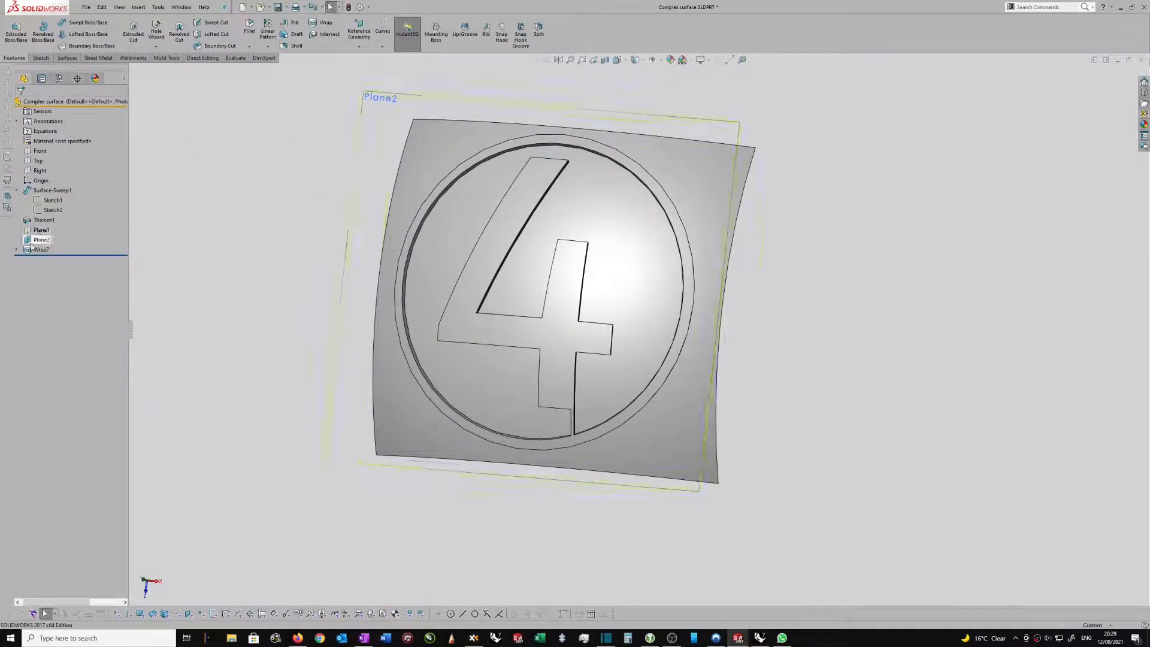
- Capture a rectangular screen snip of the whole wrapped part, including the Plane2 outline
scroll(750, 190, "up", 1)
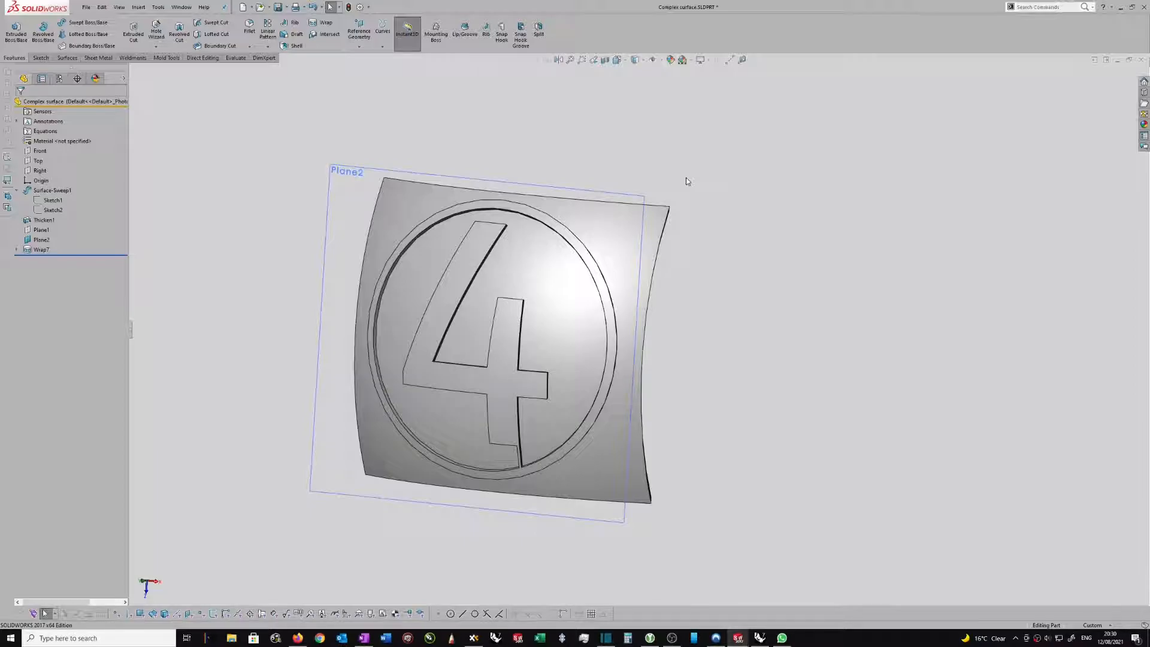
key("super+shift+s")
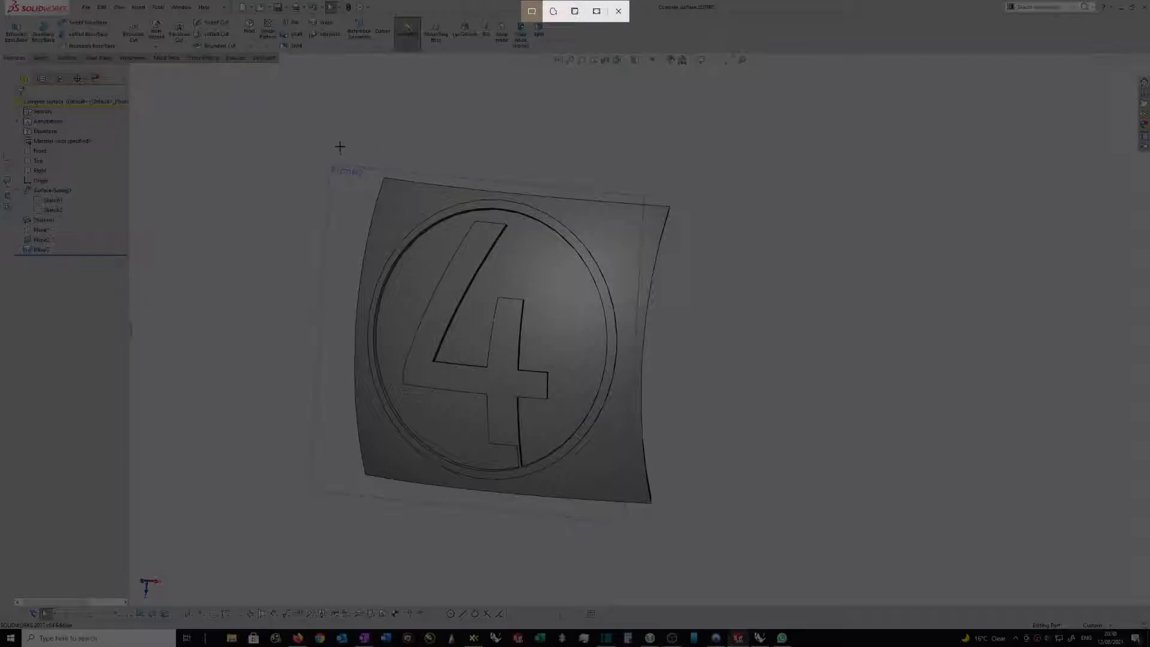
left_click_drag(303, 143, 694, 544)
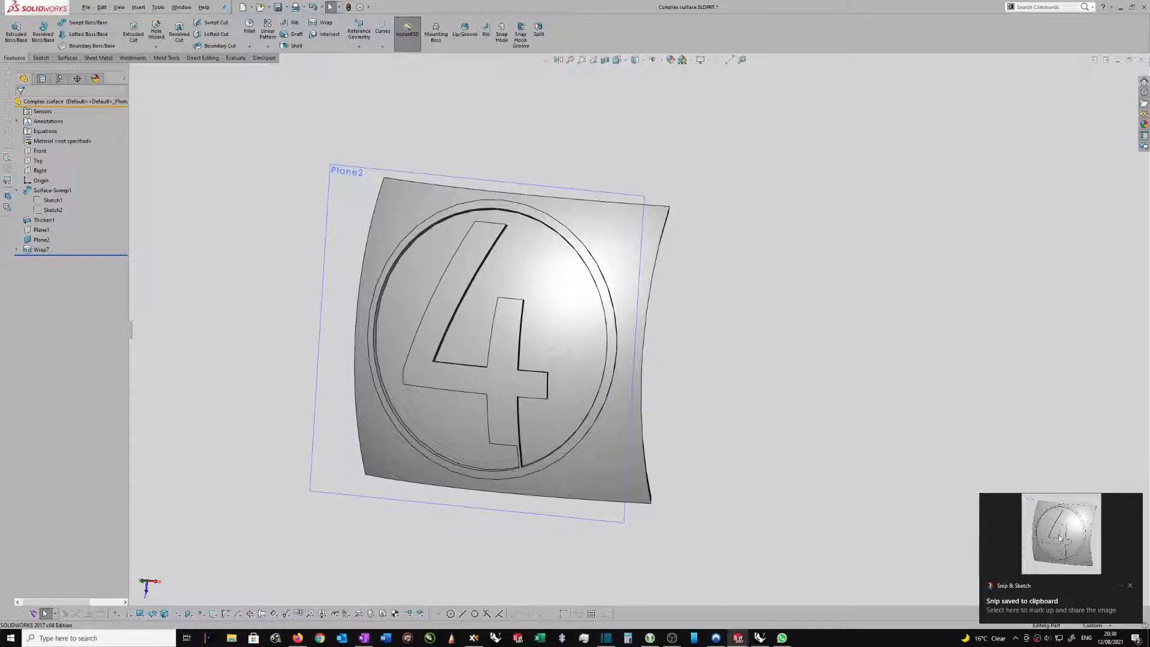
- Try marking up the snip in Snip & Sketch with a dark green ballpoint pen around the upper part of the 4
left_click(1066, 532)
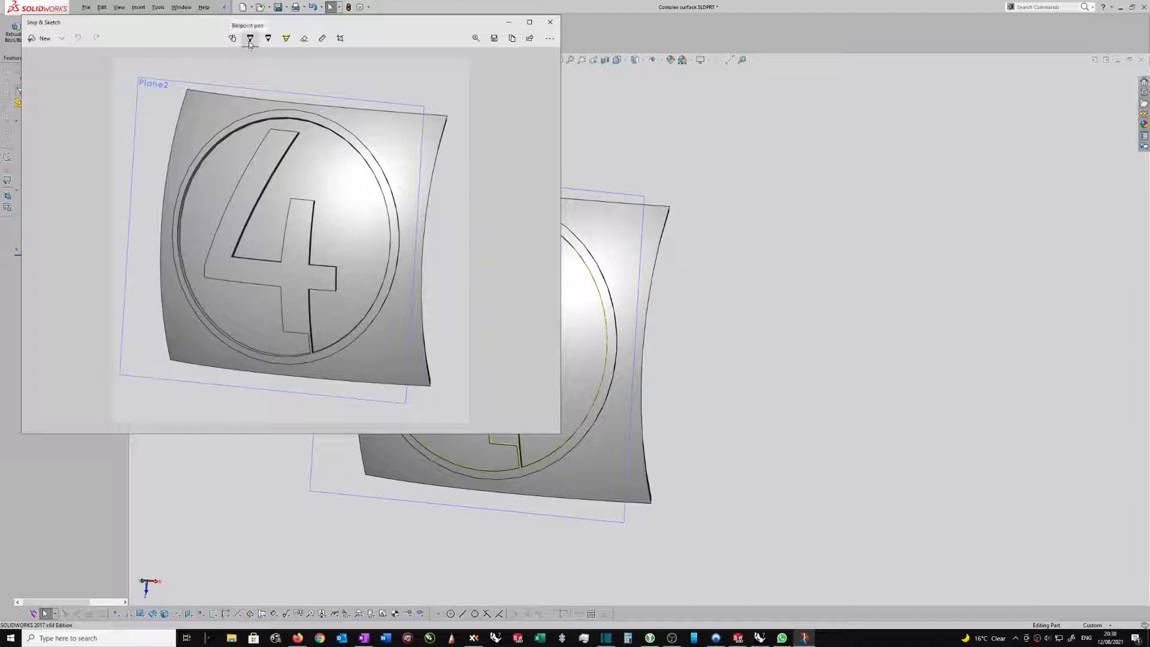
left_click(250, 40)
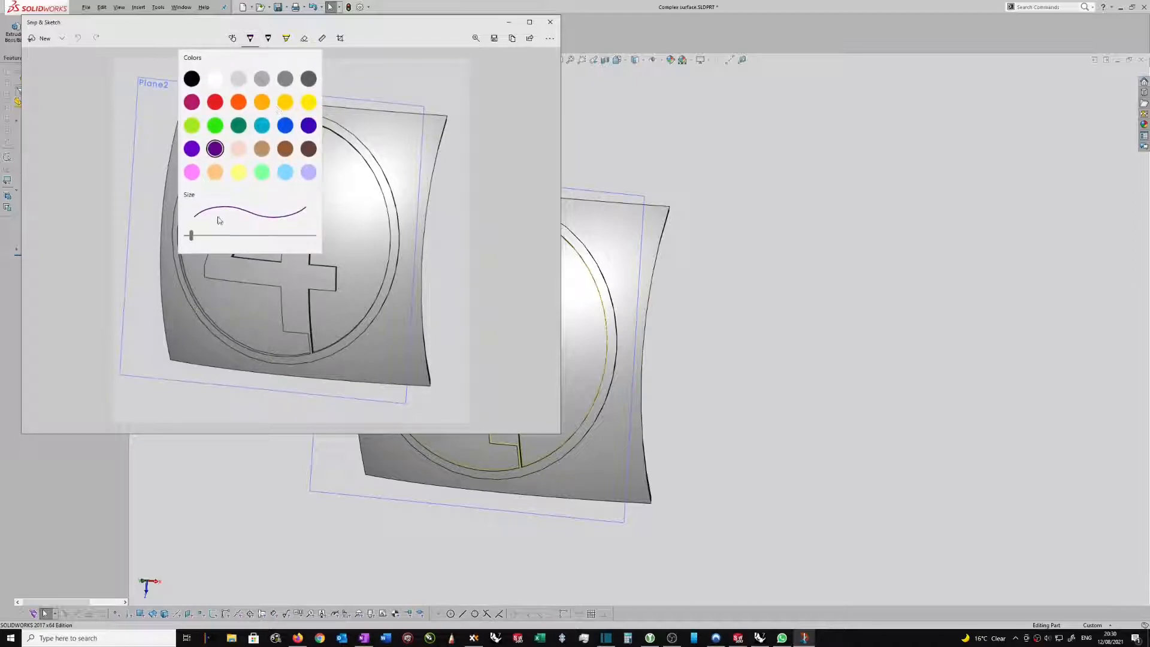
left_click(239, 127)
mouse_move(285, 173)
left_mouse_down()
mouse_move(255, 218)
mouse_move(317, 157)
mouse_move(346, 185)
mouse_move(337, 211)
left_mouse_up()
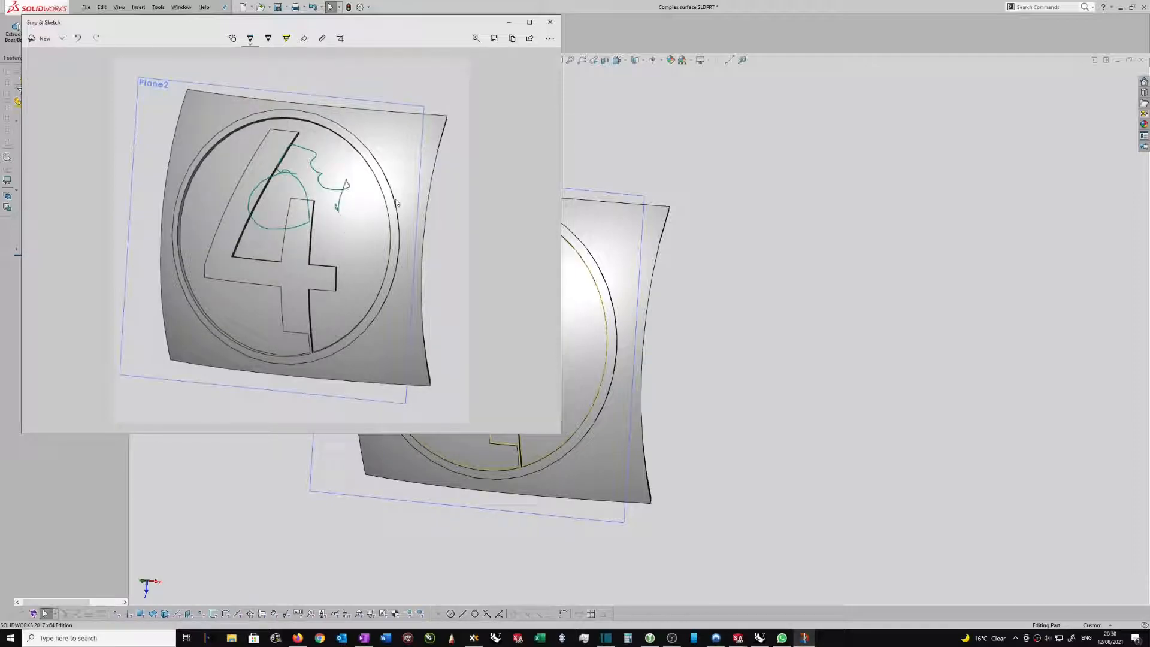
key("ctrl+z")
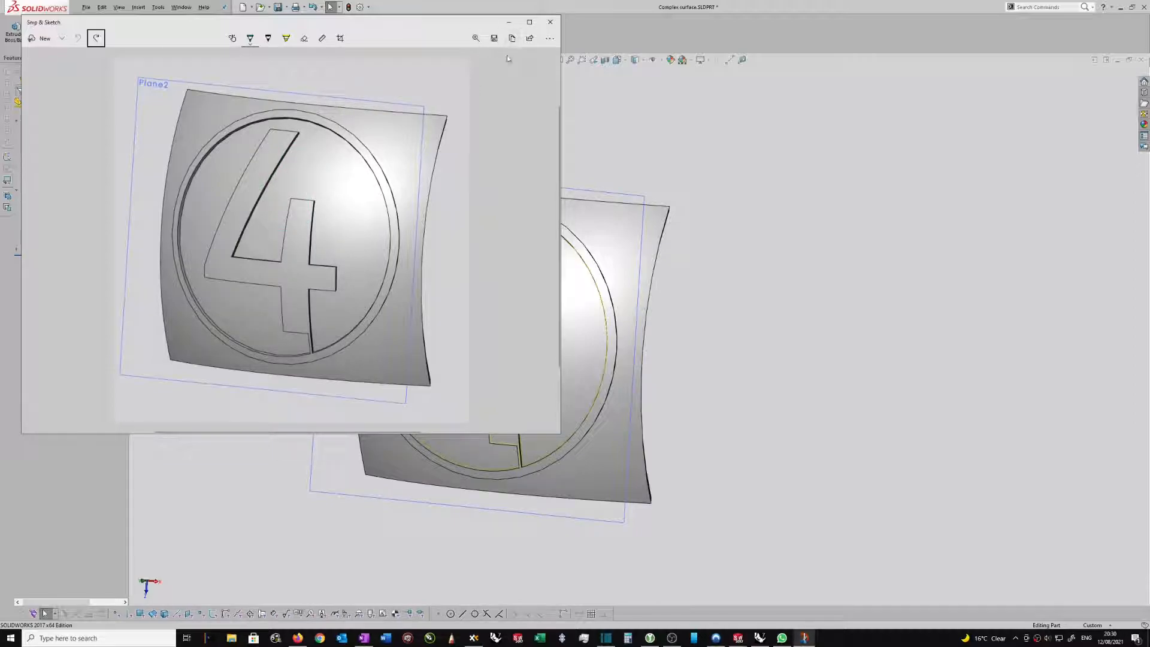
left_click(509, 23)
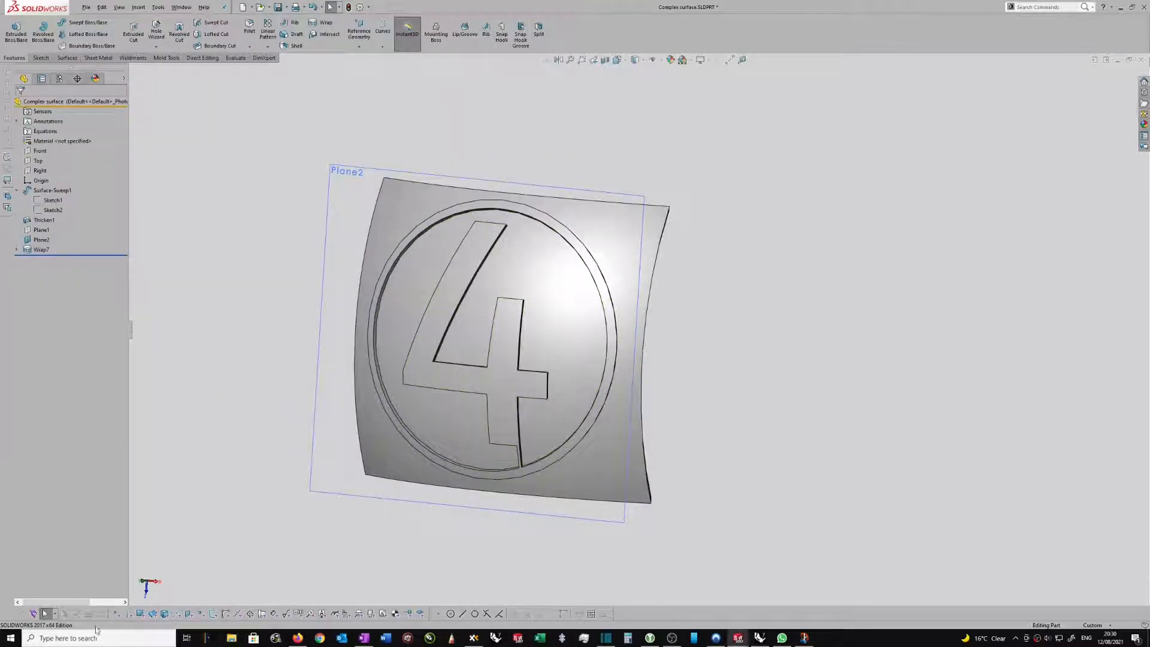
- Switch to Paint 3D and paste the captured snip onto a blank canvas
left_click(59, 639)
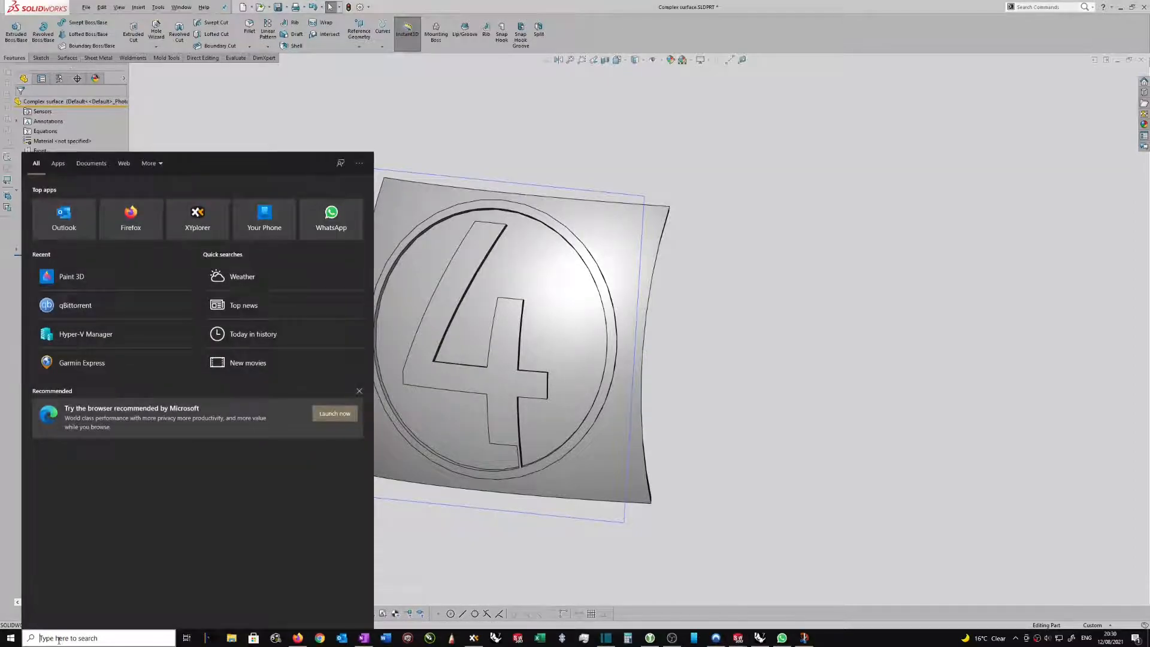
type("paint")
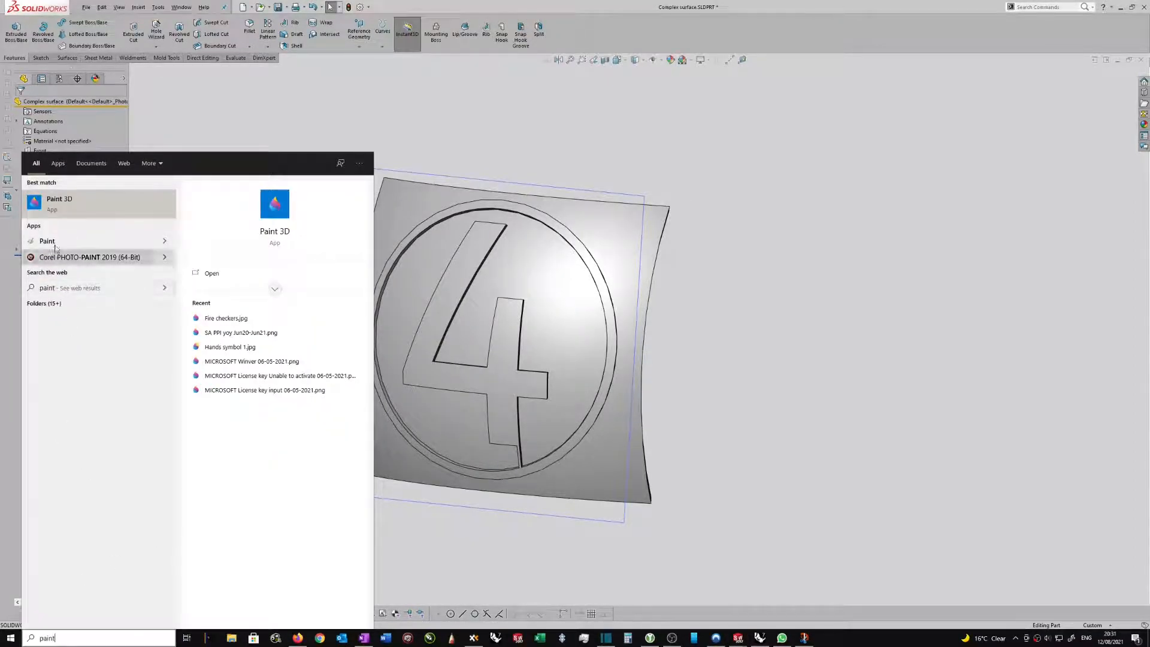
left_click(37, 206)
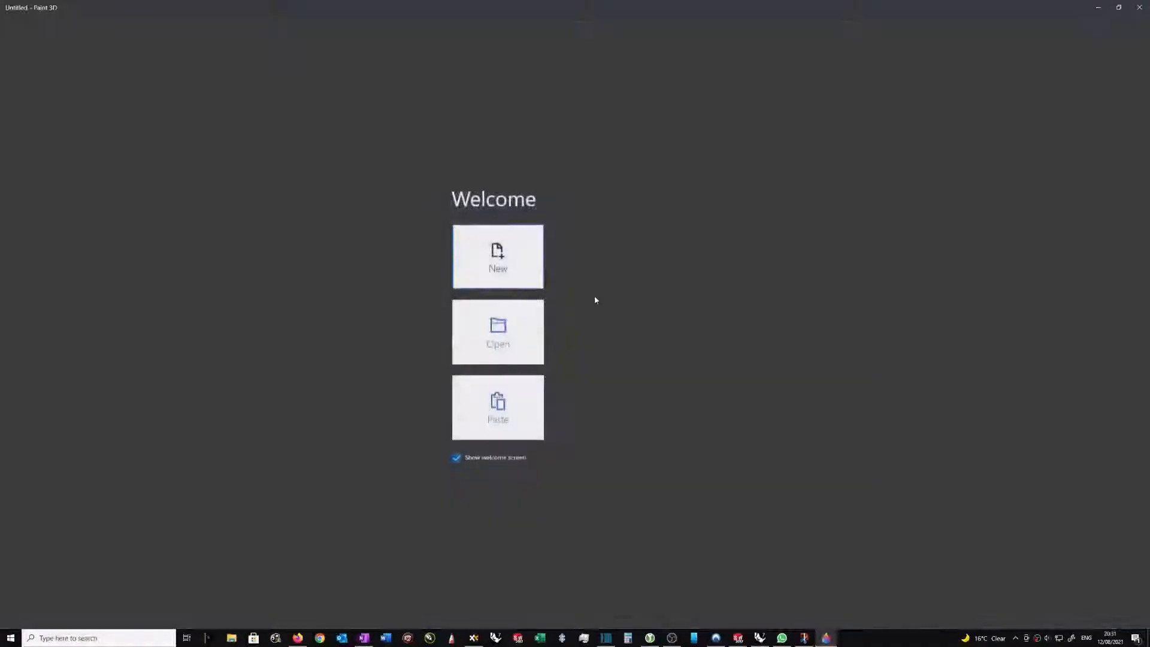
left_click(487, 414)
key("ctrl+v")
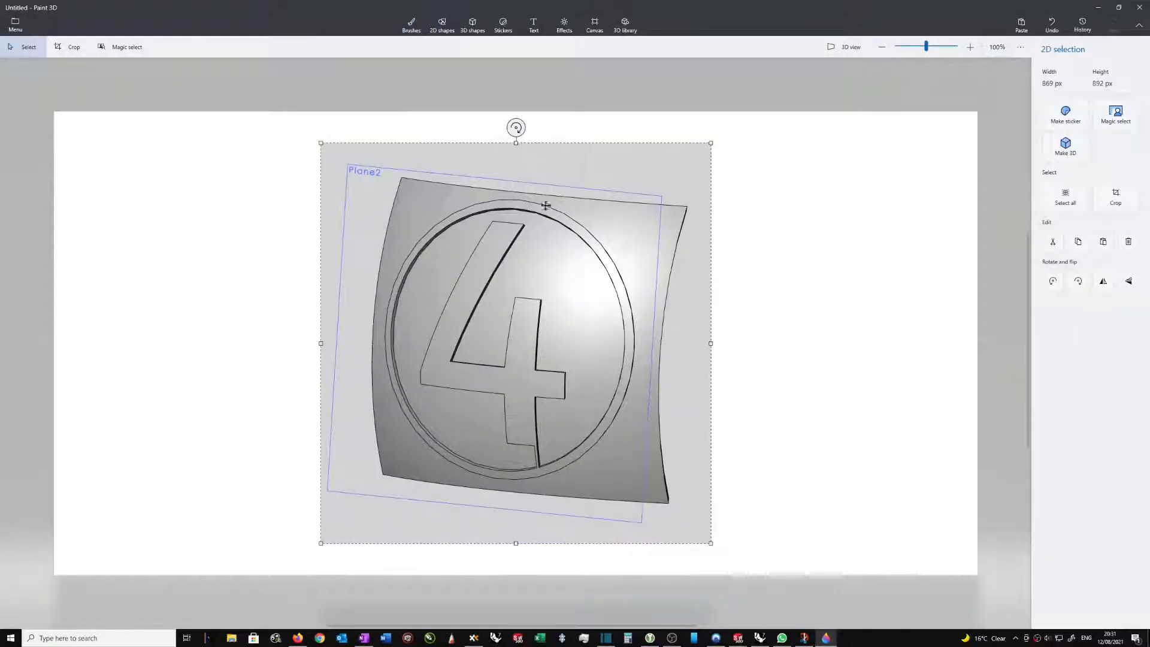
left_click(785, 163)
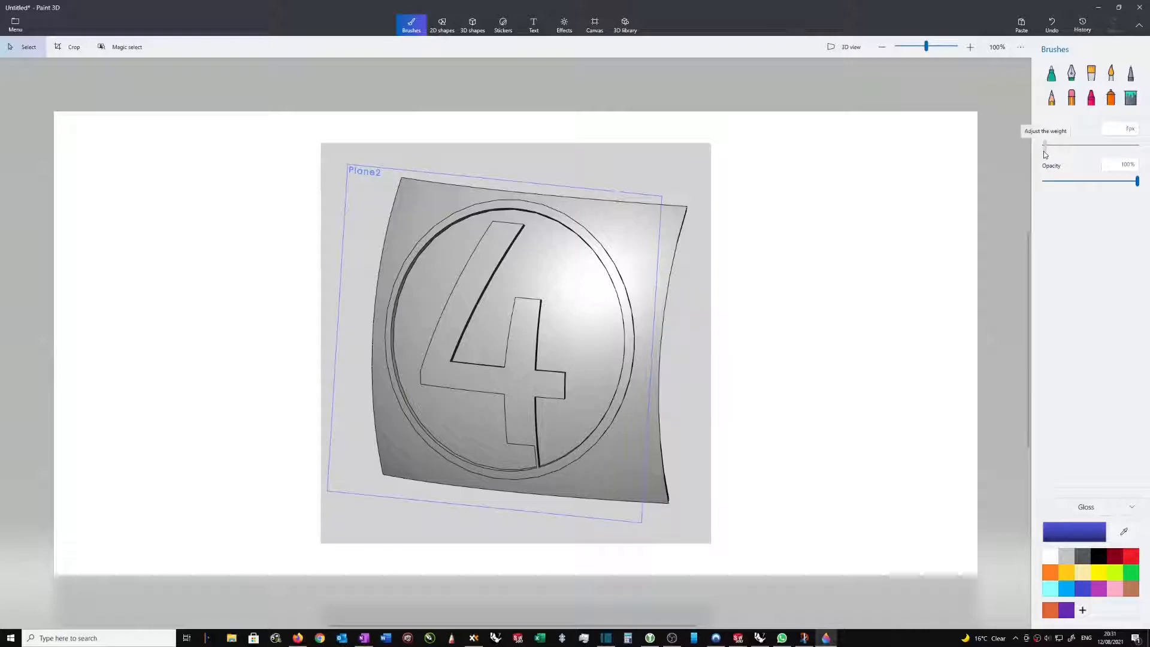
- Circle the top of the 4's diagonal stroke with a thin blue Marker line
left_click(1051, 75)
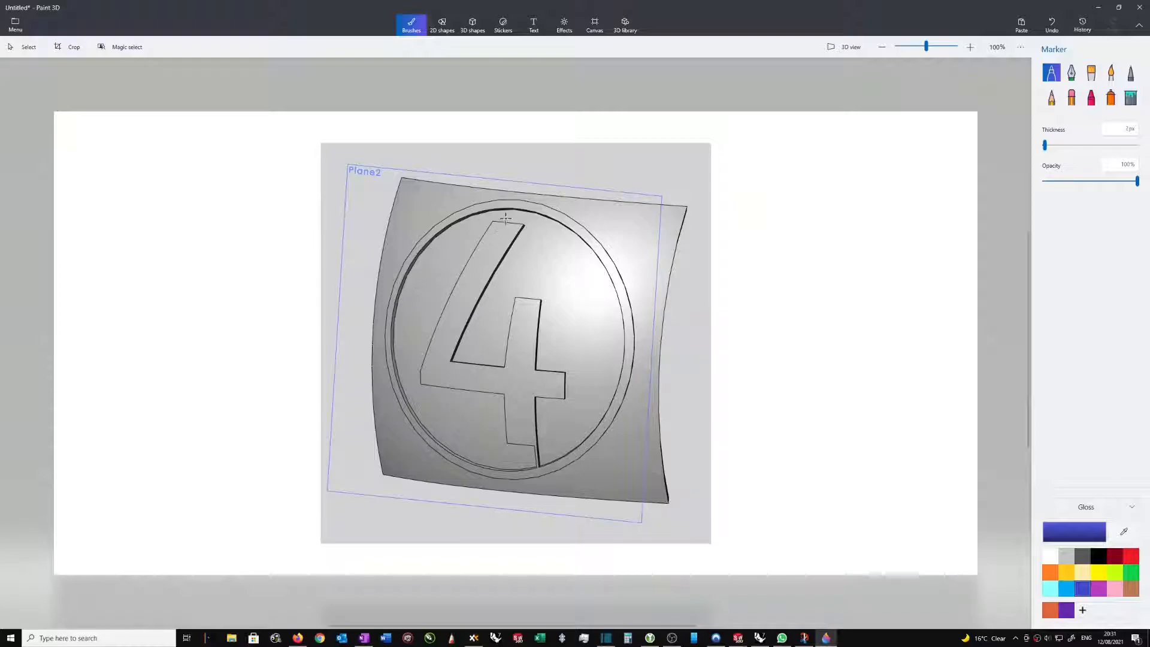
mouse_move(506, 215)
left_mouse_down()
mouse_move(531, 282)
mouse_move(507, 214)
left_mouse_up()
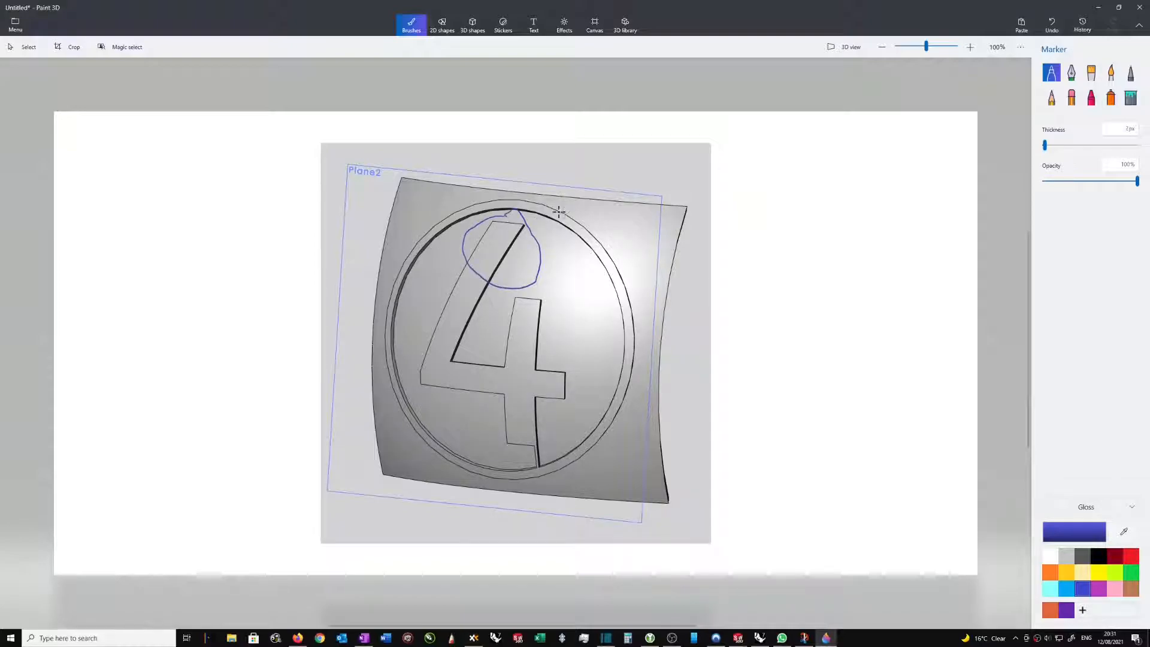
key("ctrl+z")
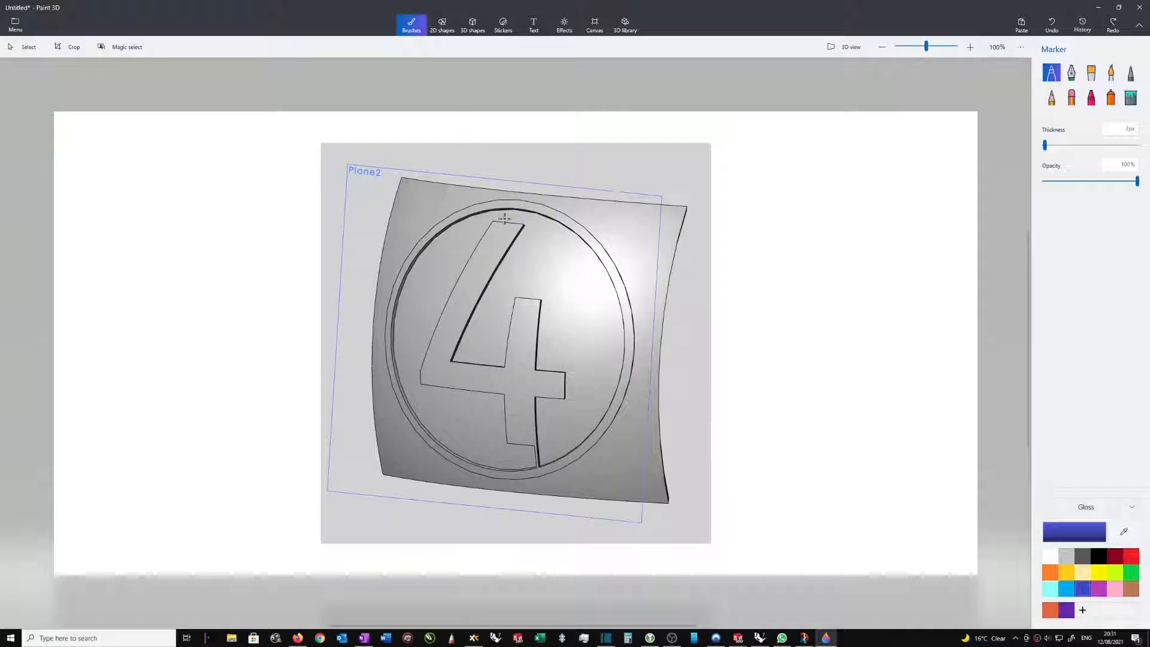
mouse_move(503, 213)
left_mouse_down()
mouse_move(547, 263)
mouse_move(521, 226)
left_mouse_up()
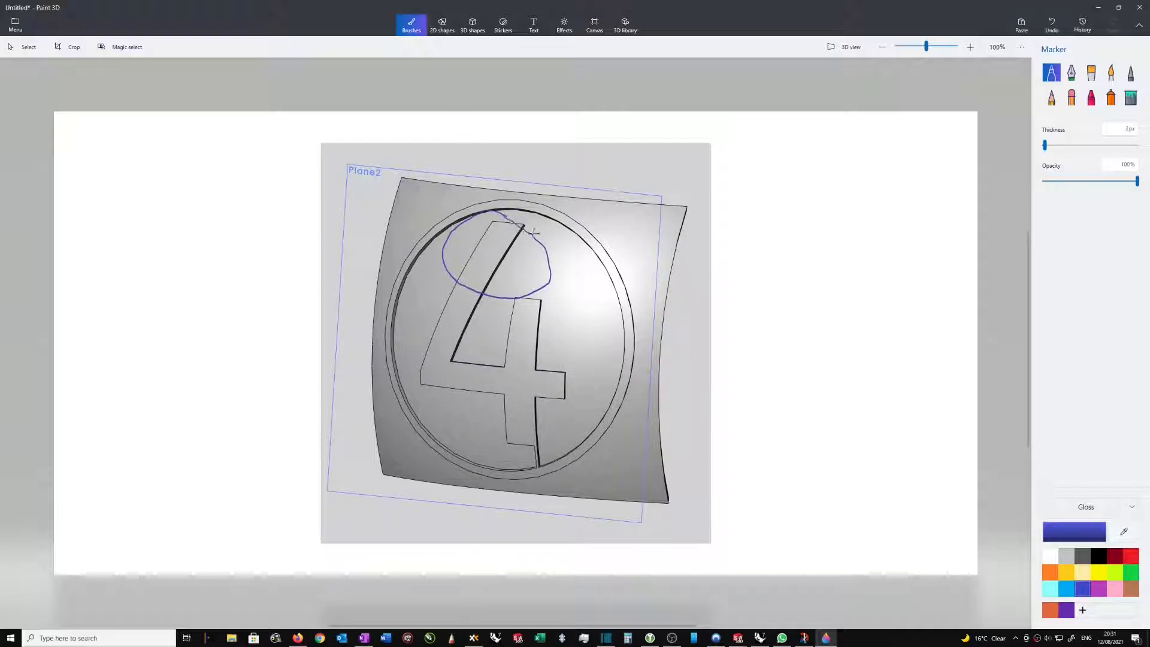
- Add the 2D text "problem here" followed by the recipient's first name across the lower part of the 4
left_click(534, 25)
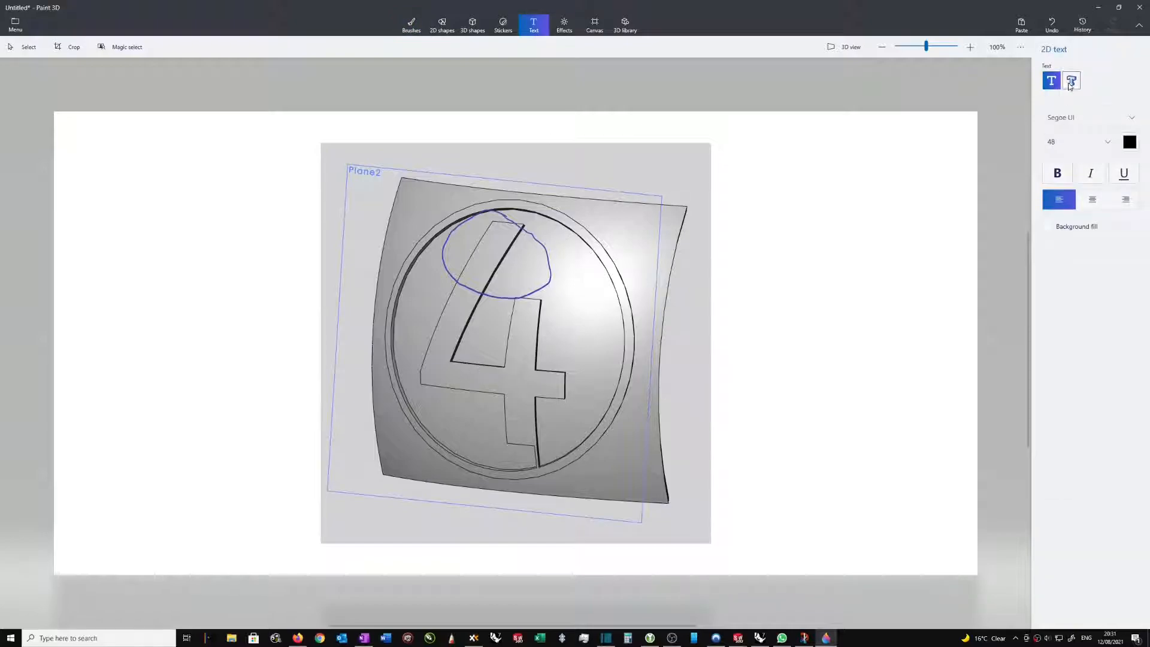
left_click(1073, 83)
left_click(1051, 82)
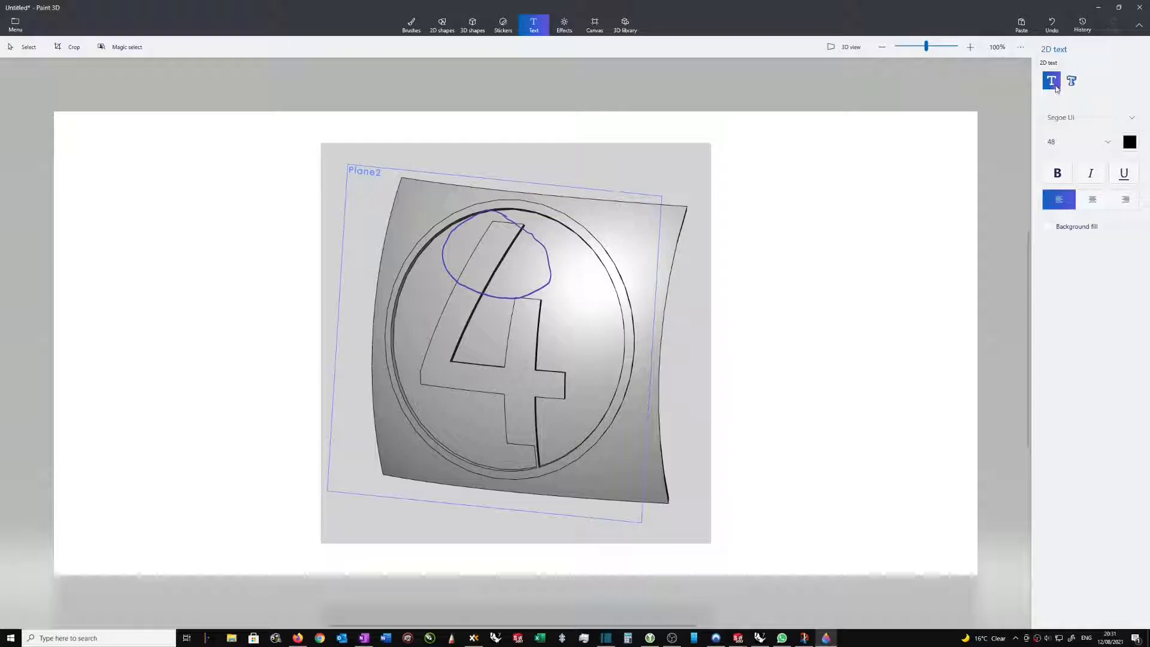
left_click(453, 380)
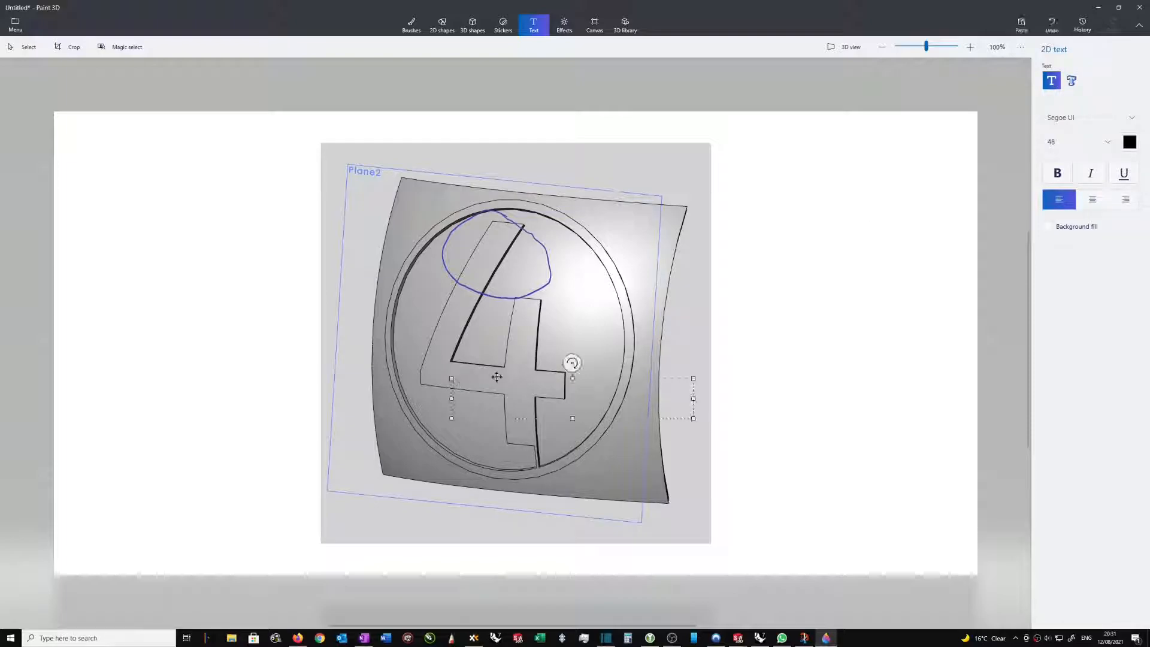
type("problem h")
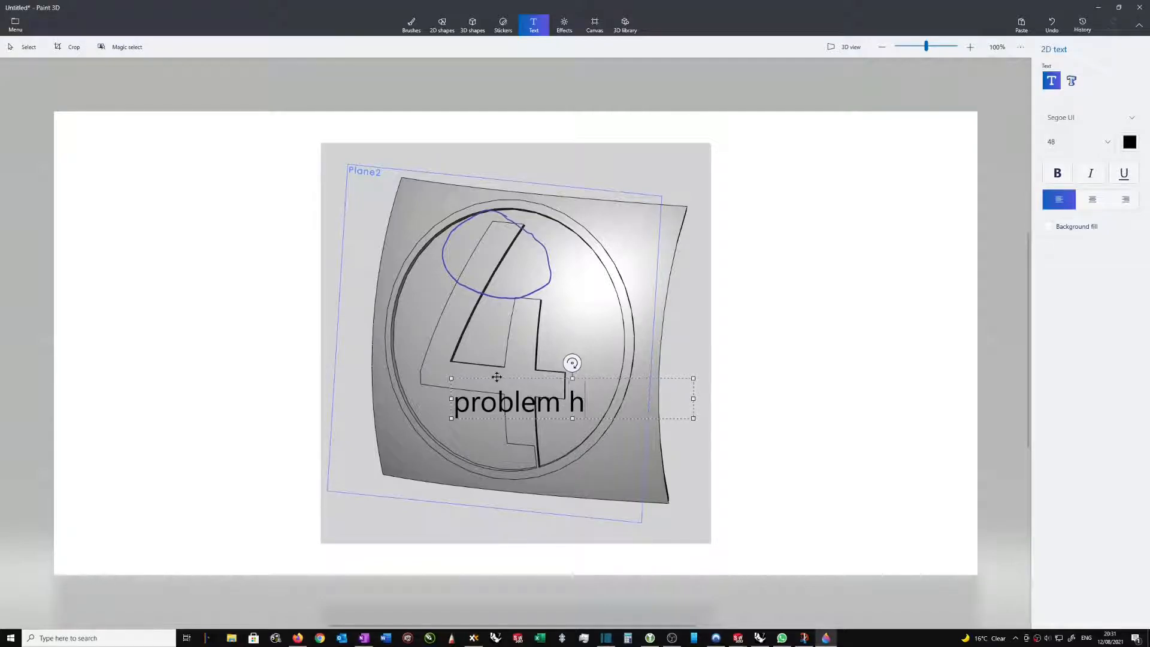
type("ere Phil")
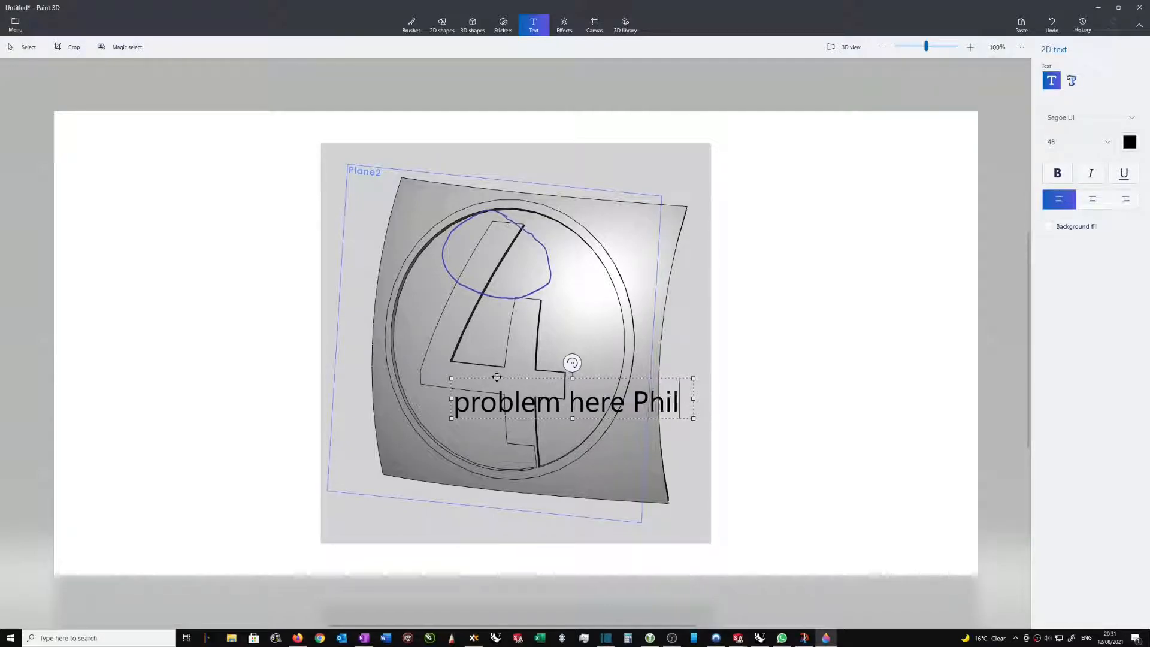
left_click(675, 358)
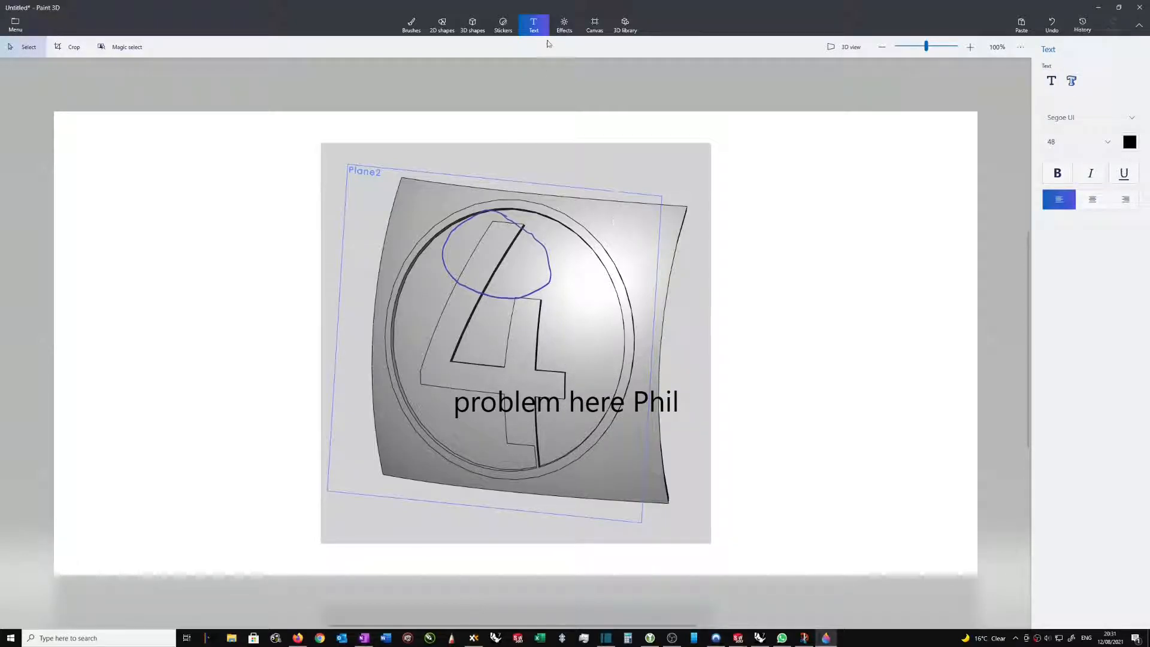
left_click(62, 48)
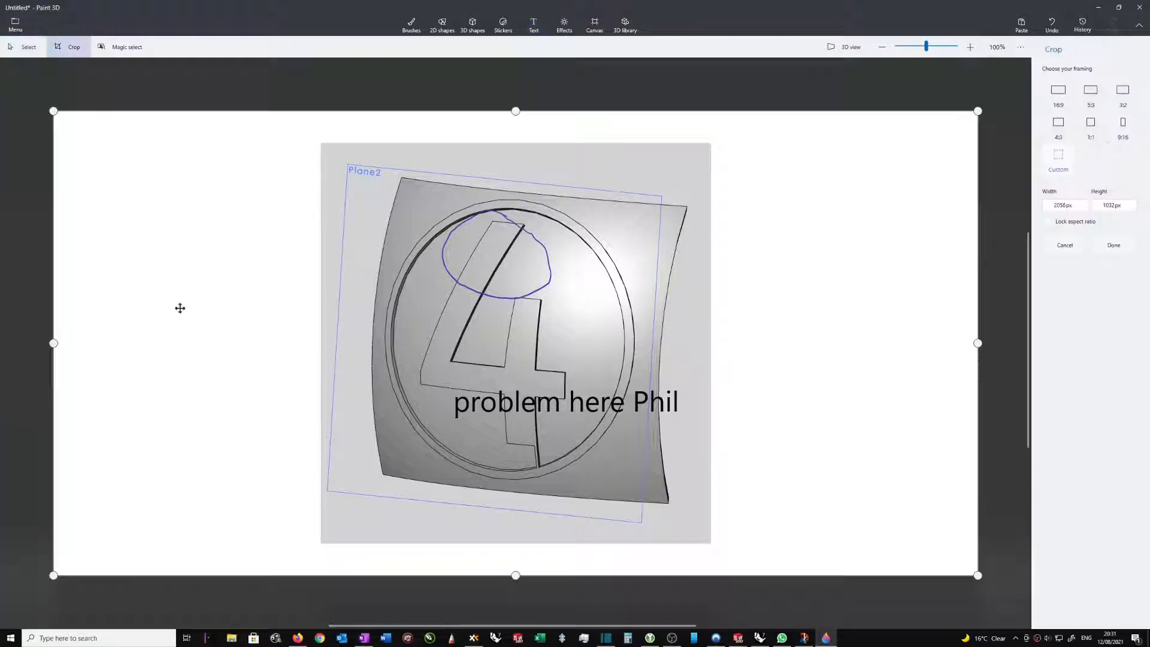
left_click_drag(53, 342, 318, 343)
left_click_drag(647, 112, 648, 142)
left_click_drag(986, 359, 719, 473)
left_click_drag(512, 575, 512, 530)
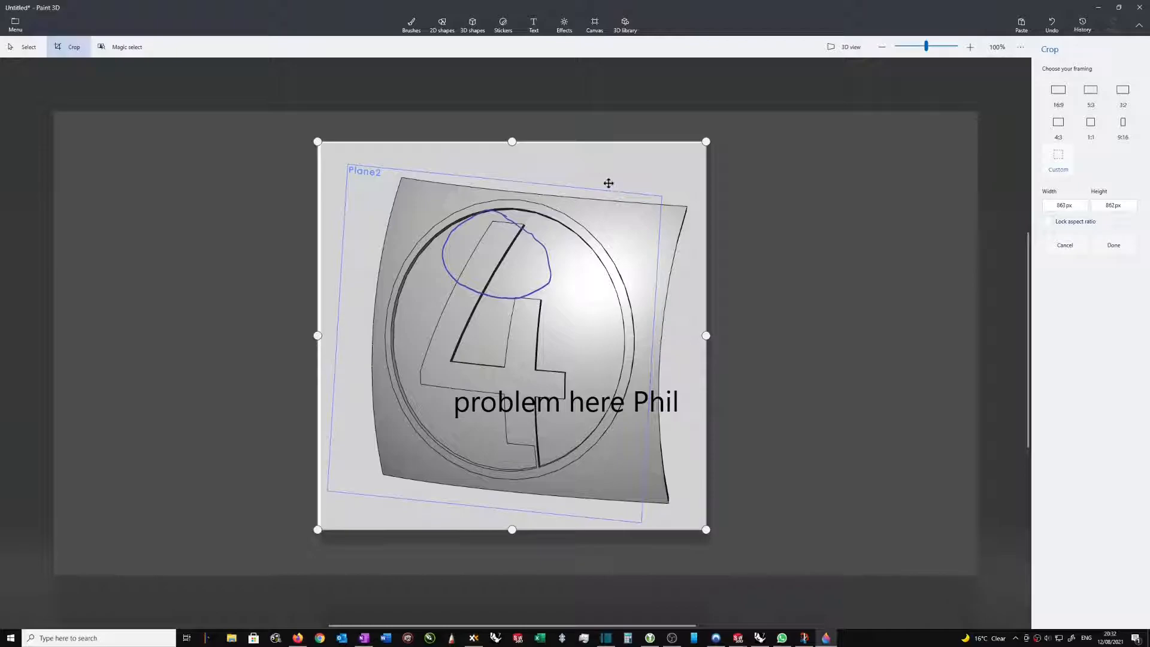
key("Escape")
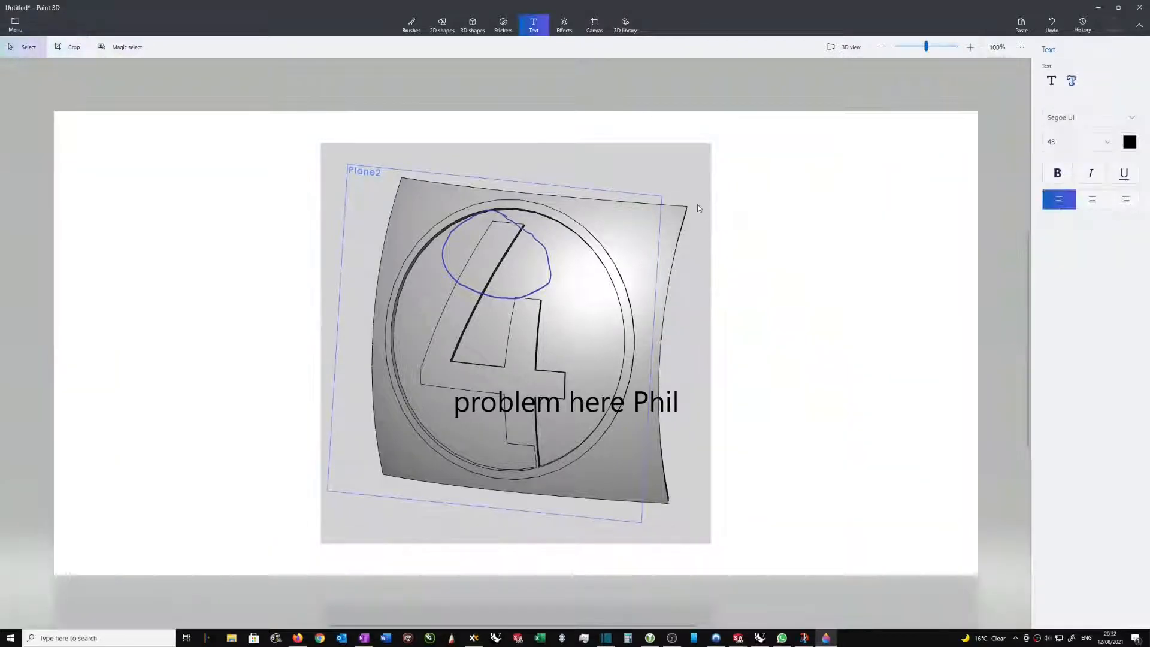
- Crop the canvas to the pasted snip's edges, at about 863 by 886 px, removing the surrounding white area
left_click(68, 47)
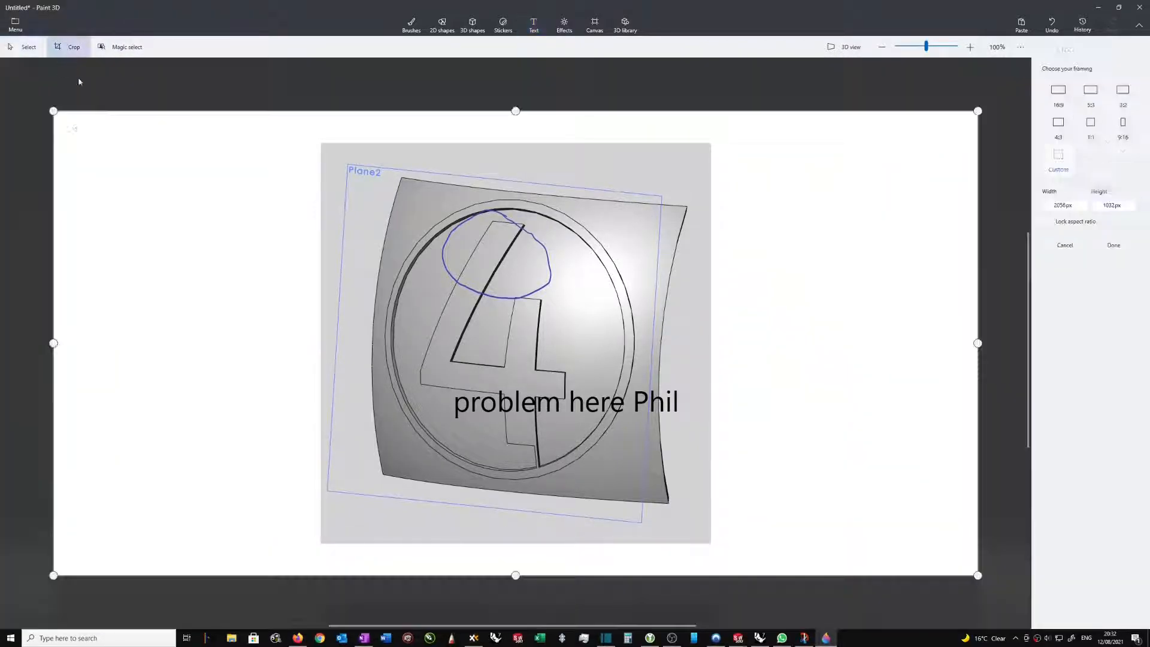
left_click_drag(54, 343, 325, 335)
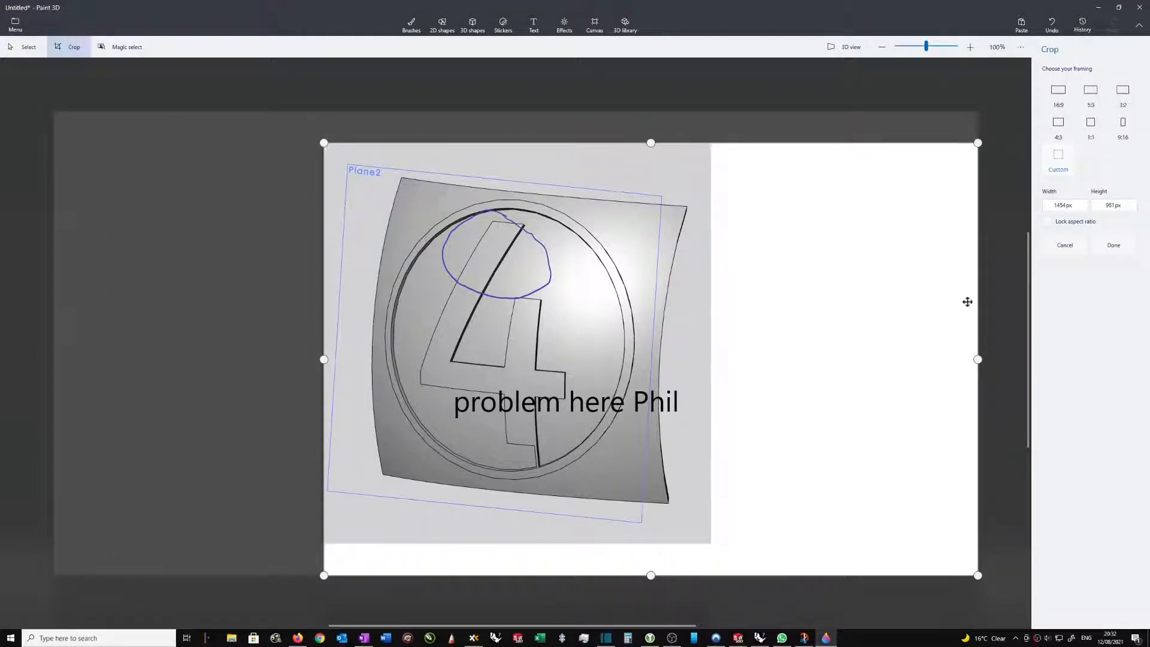
left_click_drag(977, 358, 713, 422)
left_click_drag(518, 575, 519, 545)
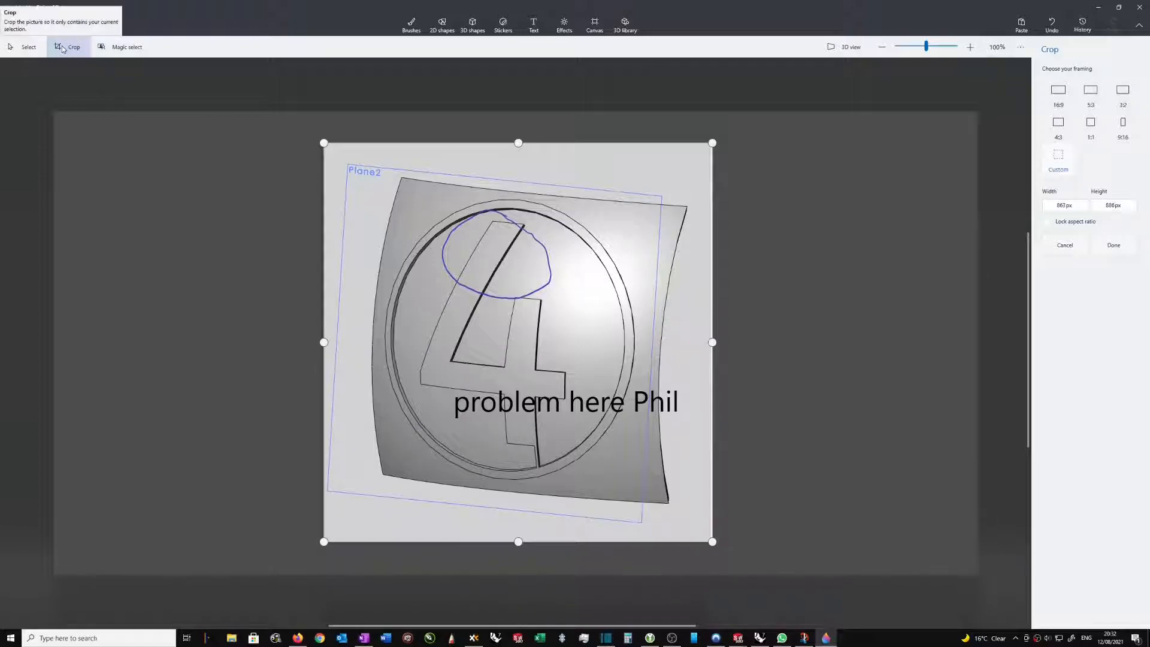
left_click(24, 47)
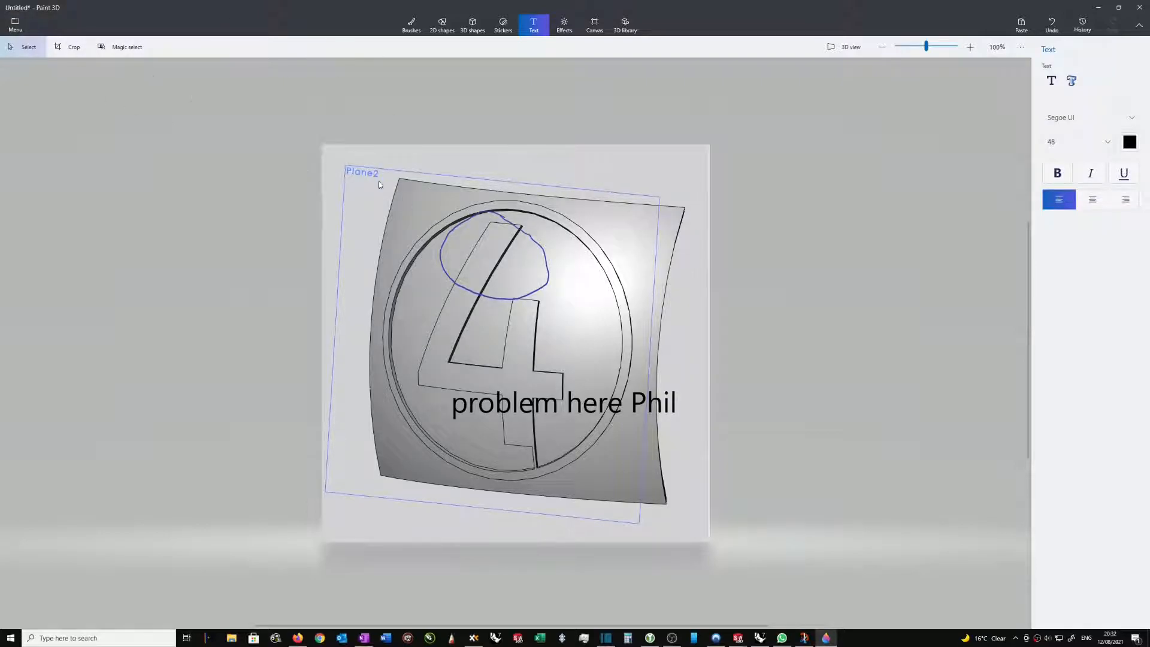
- Select the entire cropped picture, including the blue circle and the text note
key("ctrl+a")
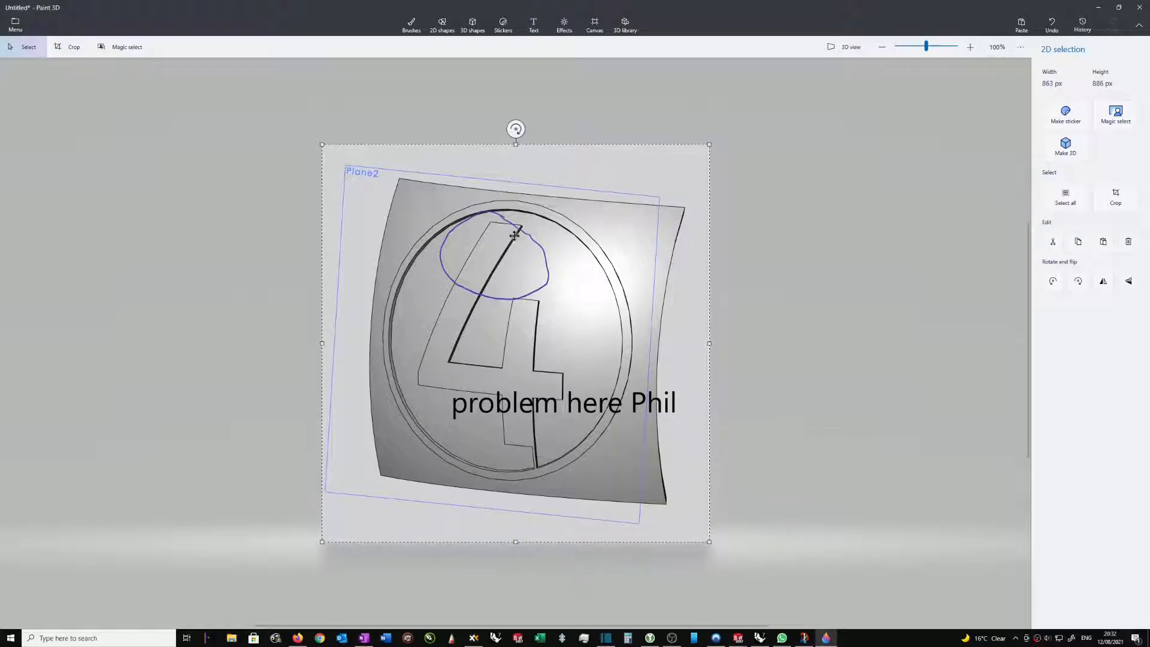
left_click(750, 268)
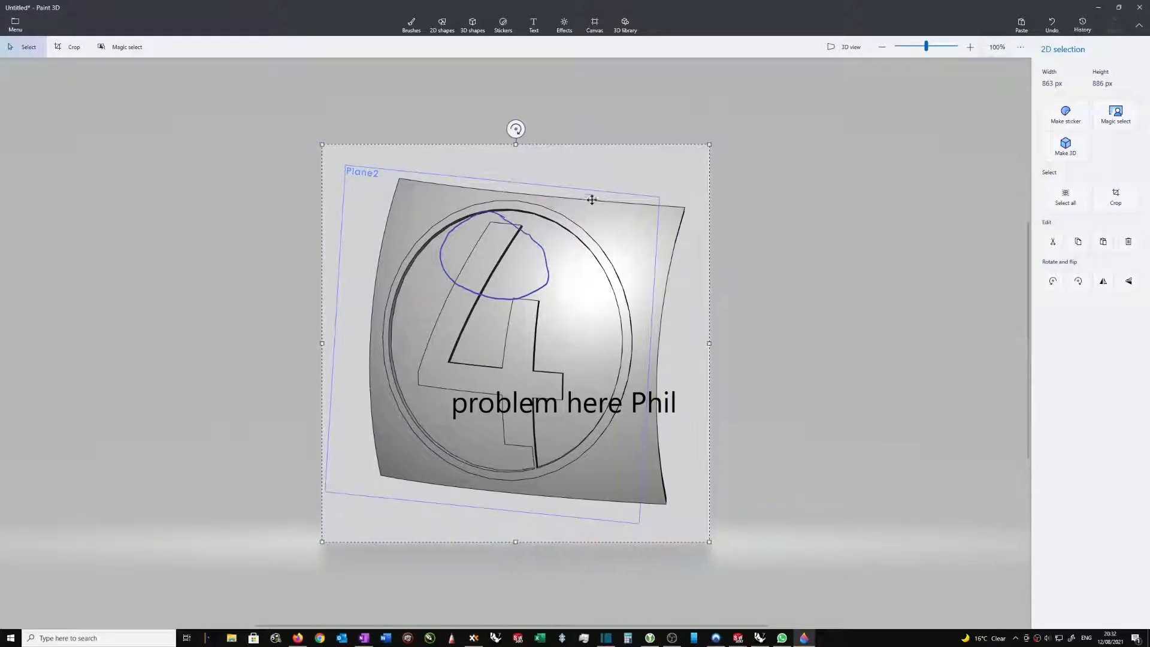
left_click(744, 192)
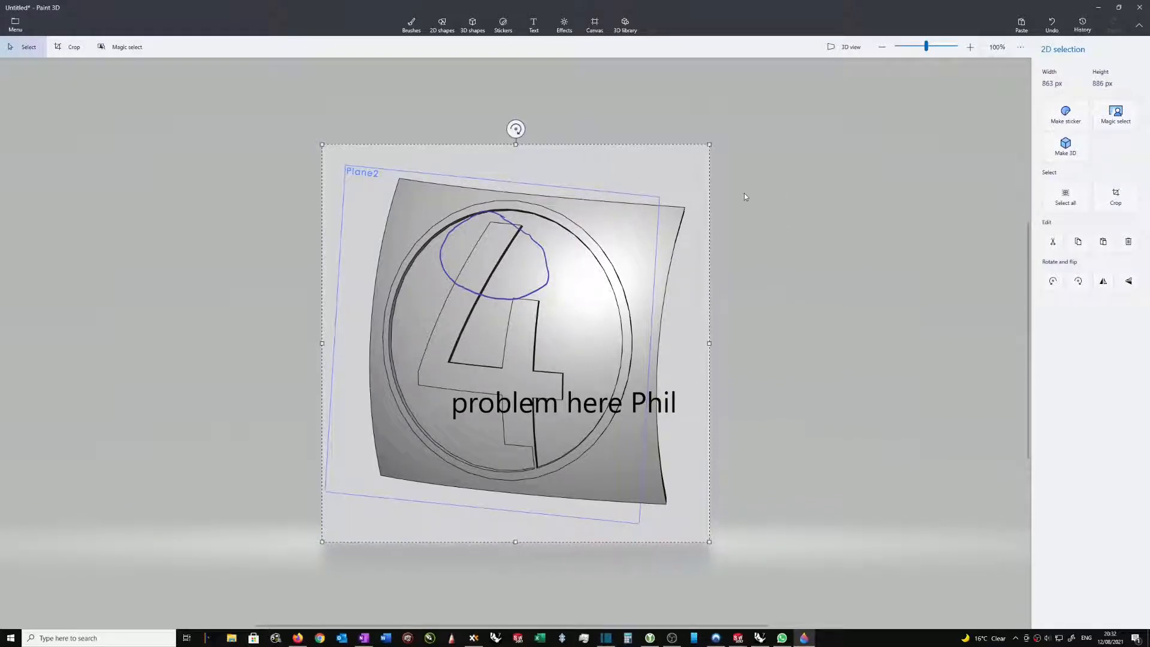